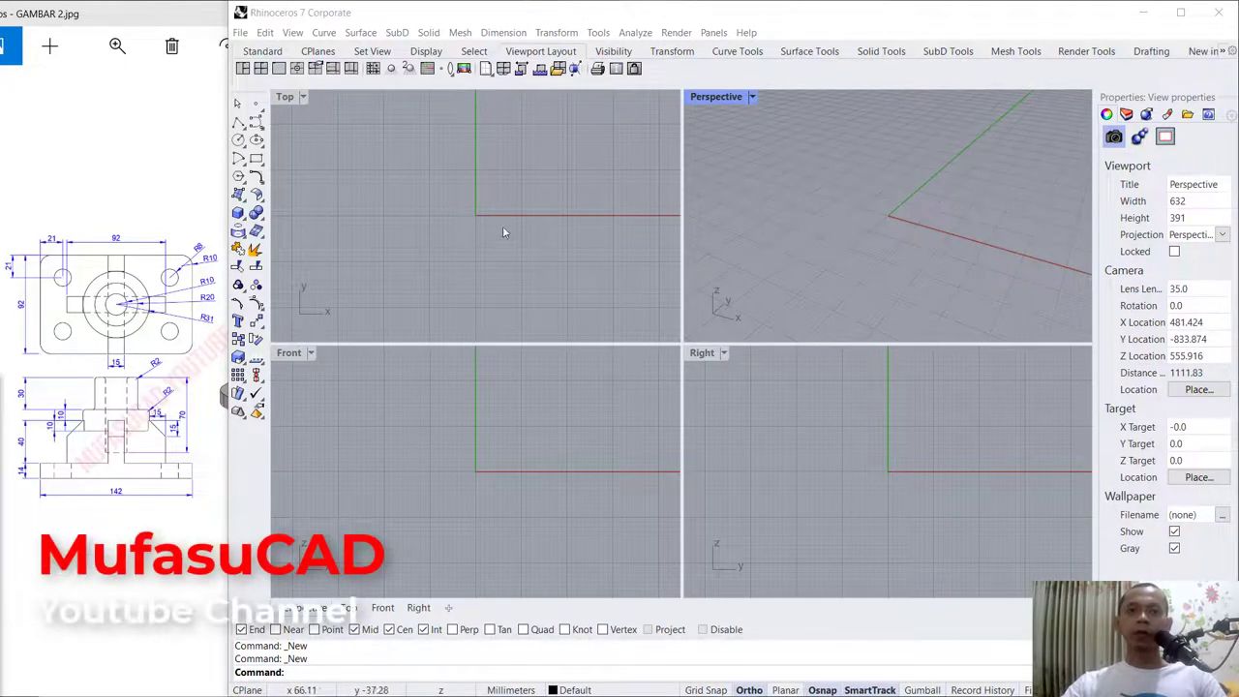
Step: Maximize the Top viewport to fill the whole modelling area
click(458, 216)
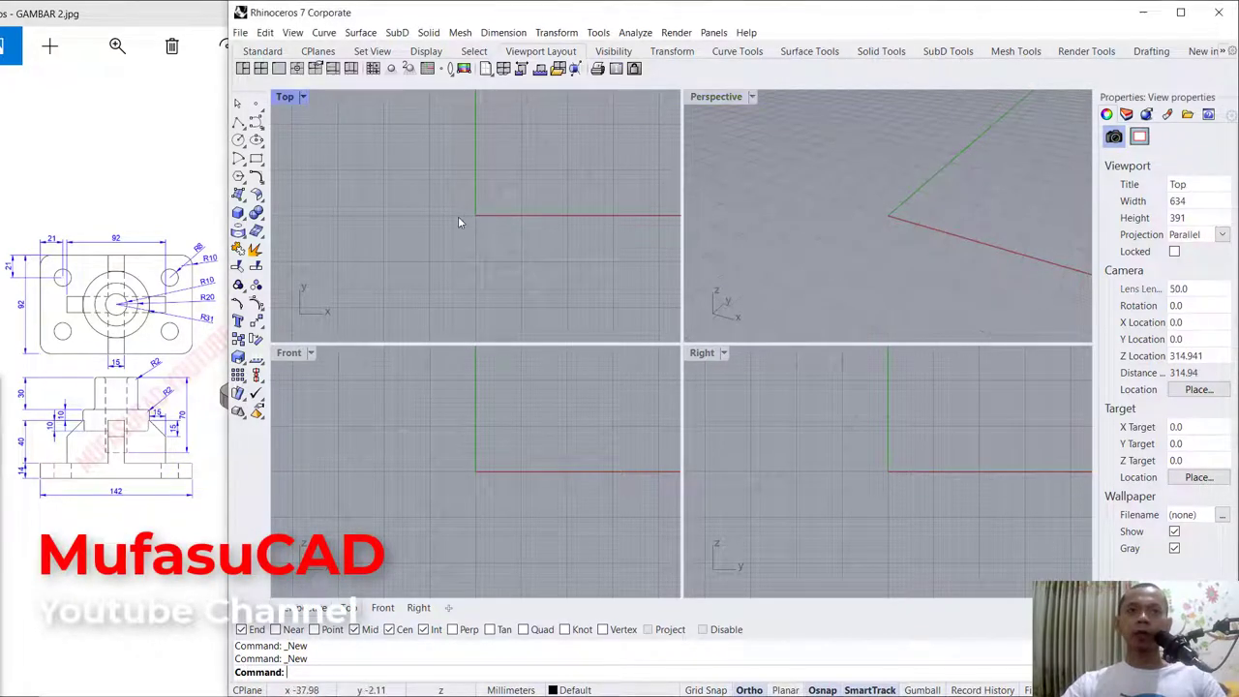
click(302, 97)
click(320, 117)
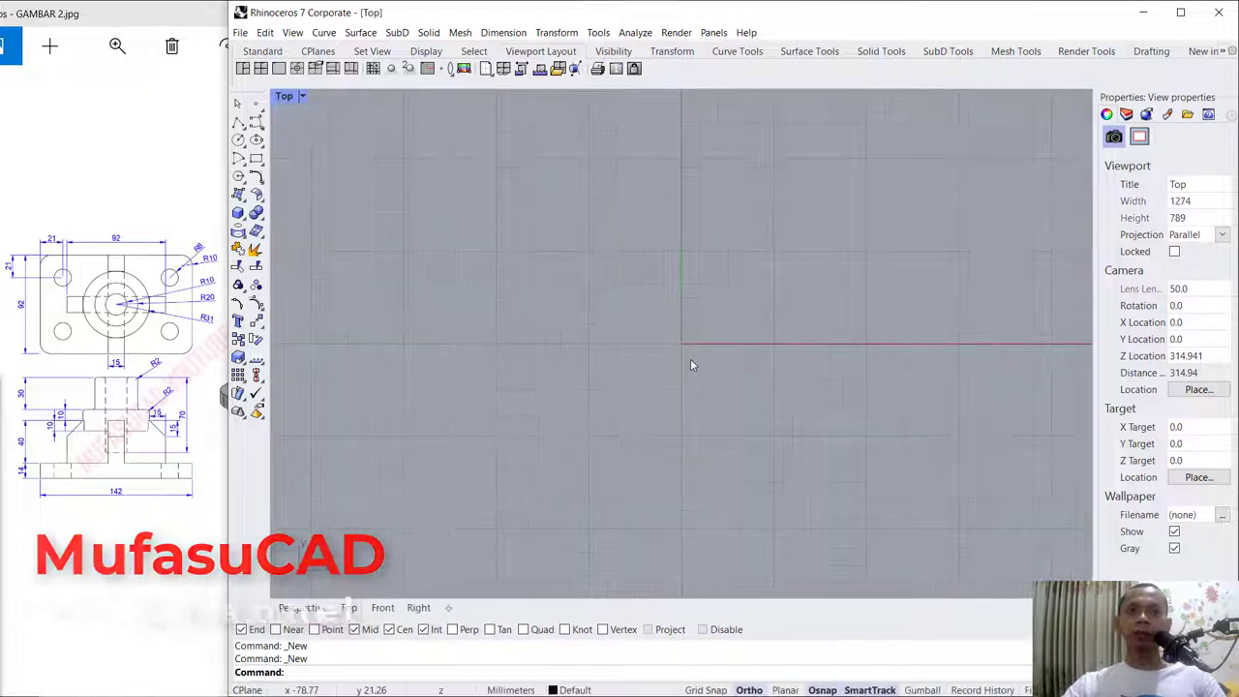
Step: Draw a 3-point rectangle with a 92 mm edge and 142 mm width for the base plate
click(262, 167)
click(293, 163)
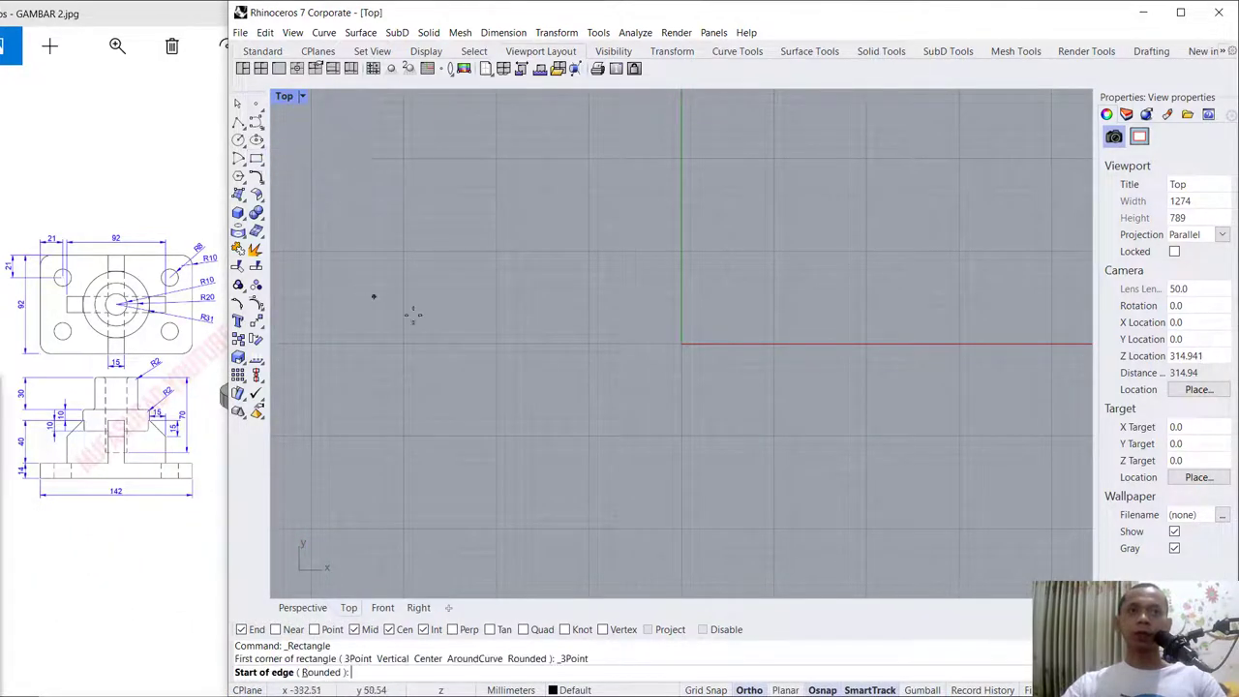
click(539, 194)
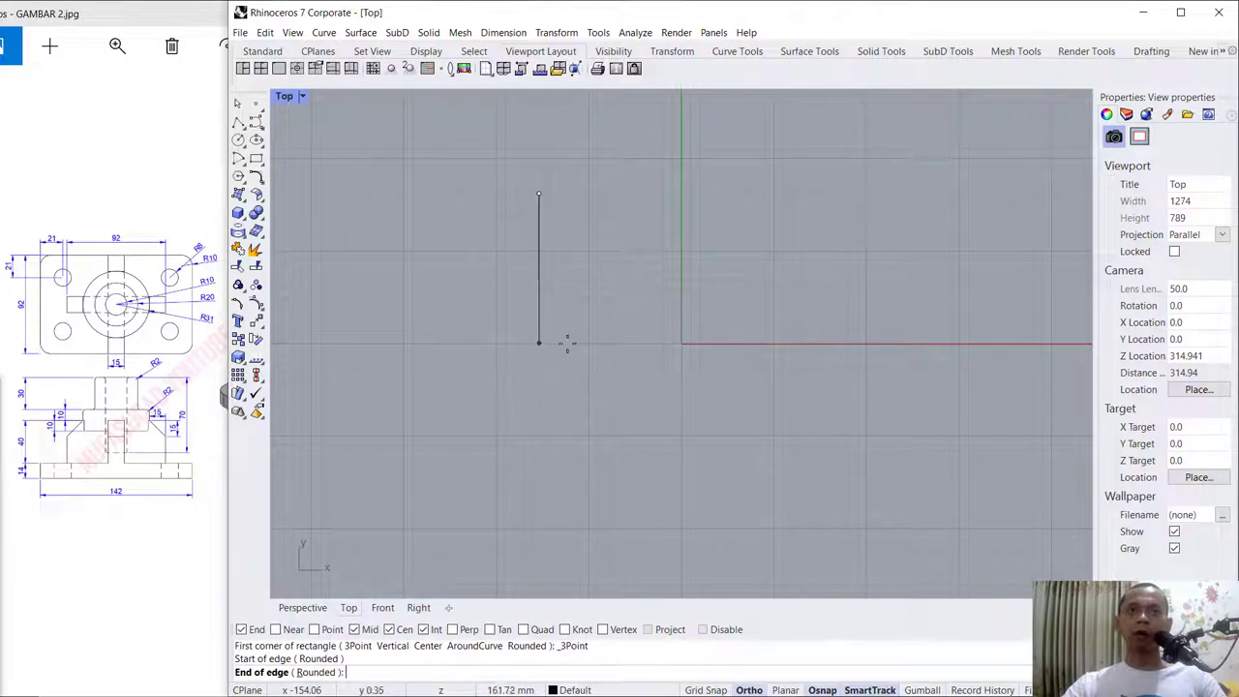
text(92)
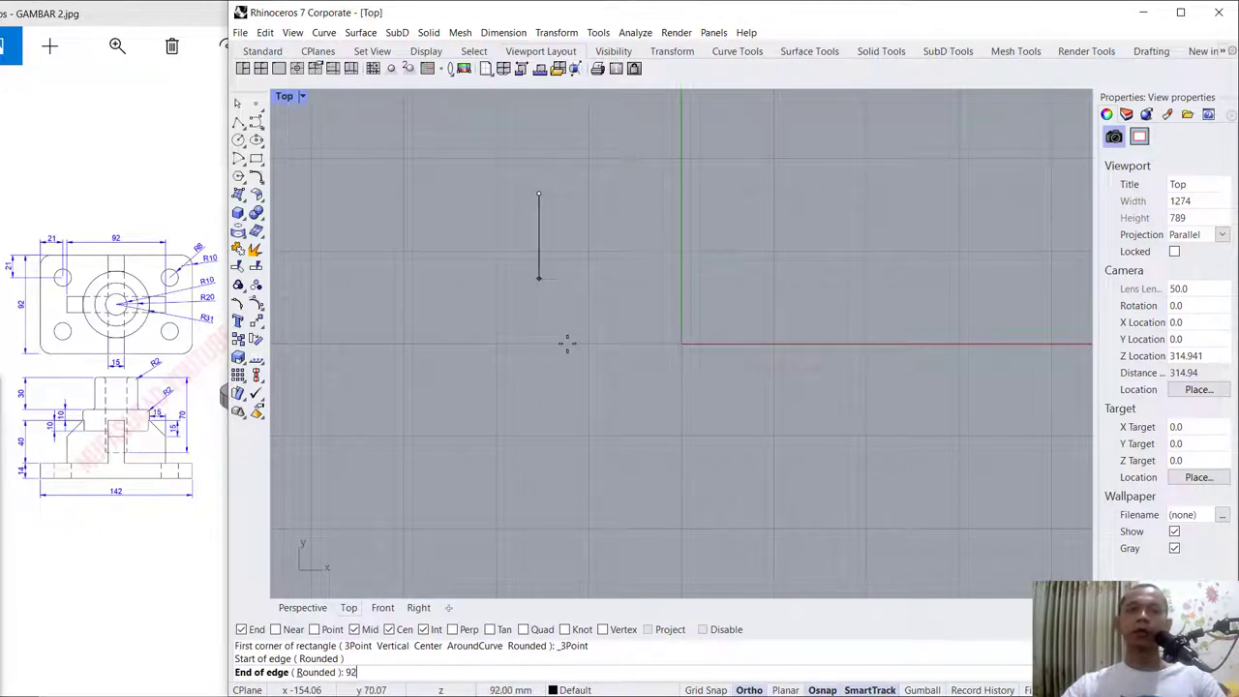
click(570, 336)
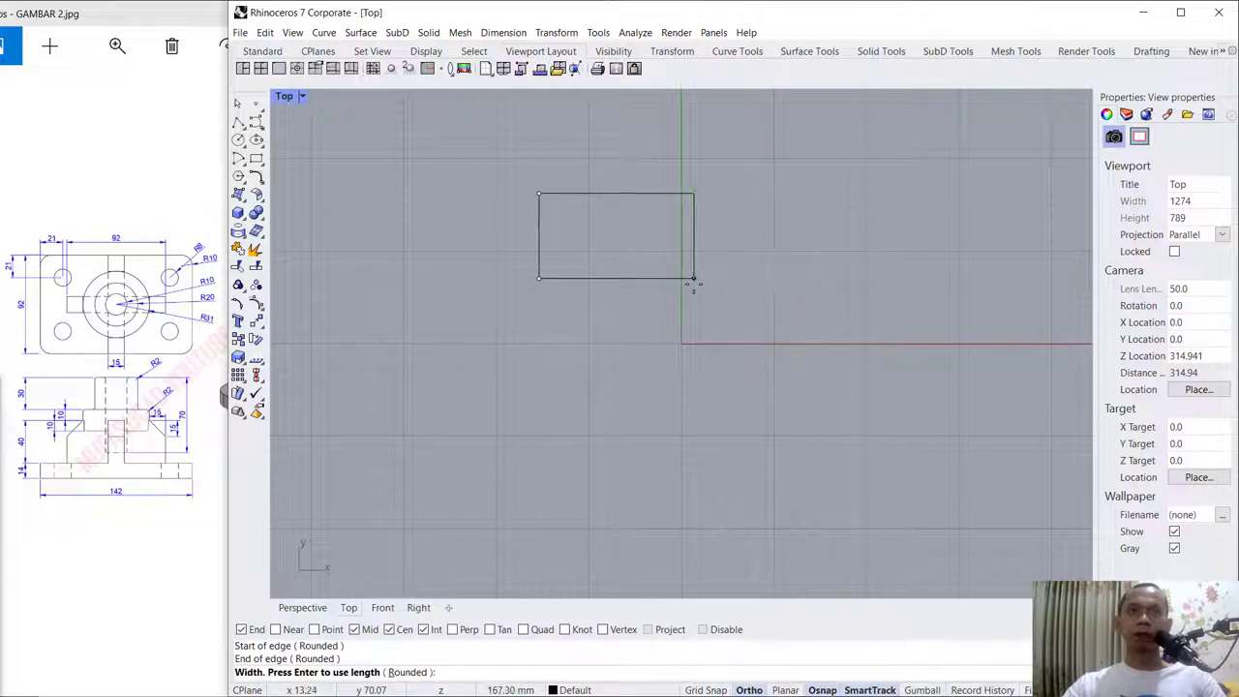
text(142)
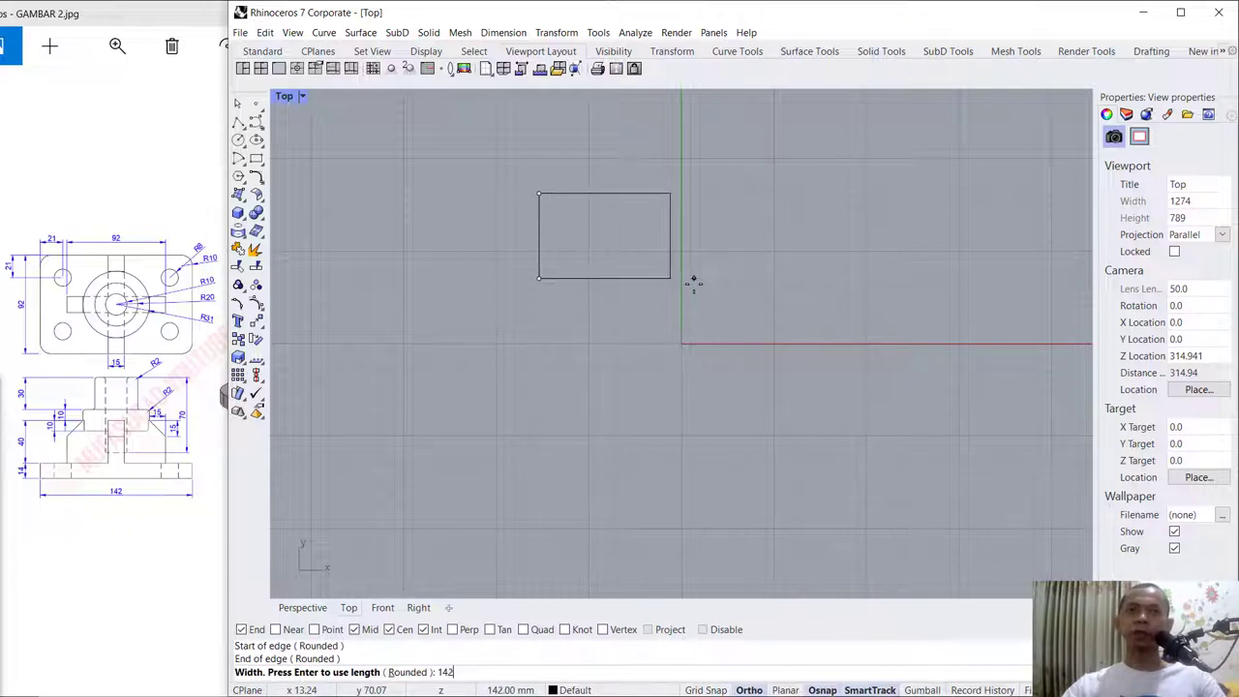
key(Return)
scroll(571, 193, up, 5)
scroll(561, 230, up, 4)
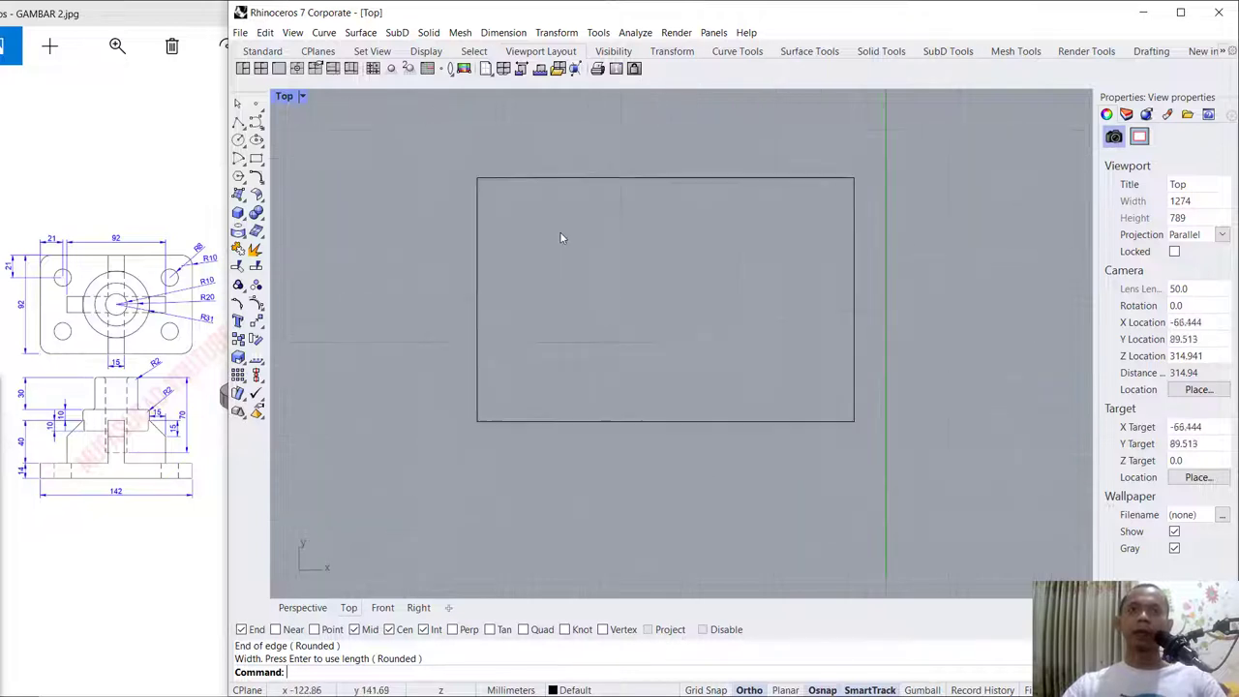
scroll(556, 251, down, 2)
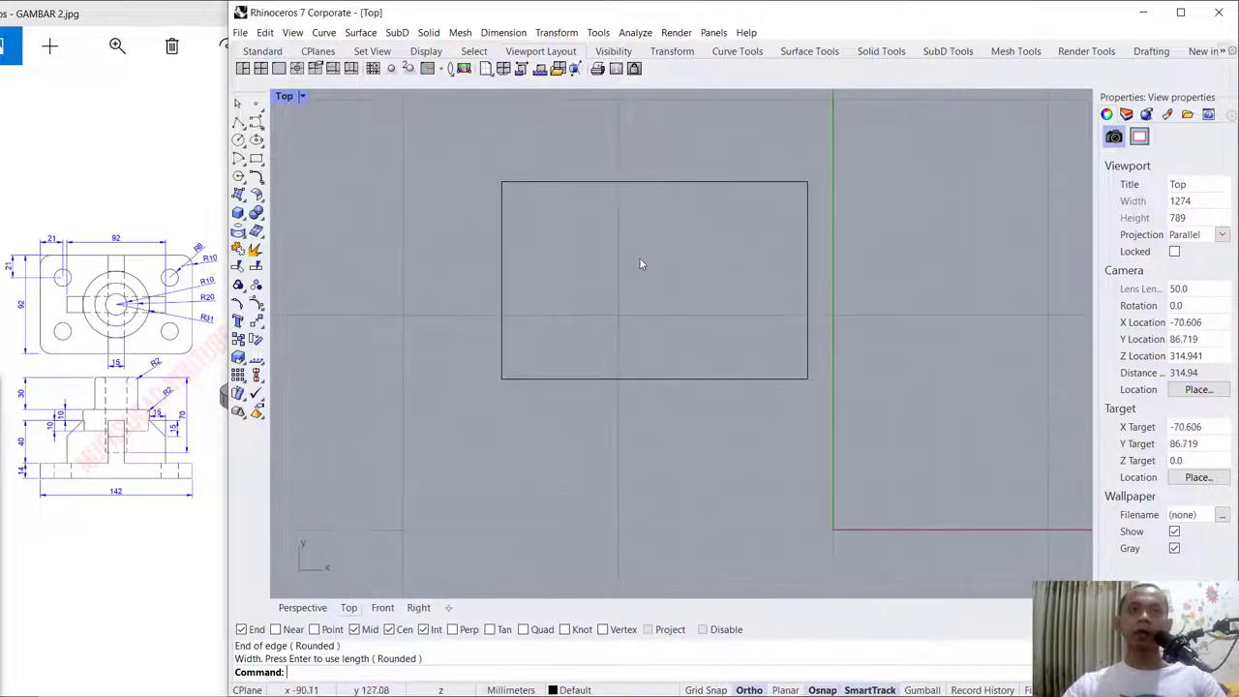
Step: Draw a radius 8 circle centred on the rectangle's top-left corner
click(238, 140)
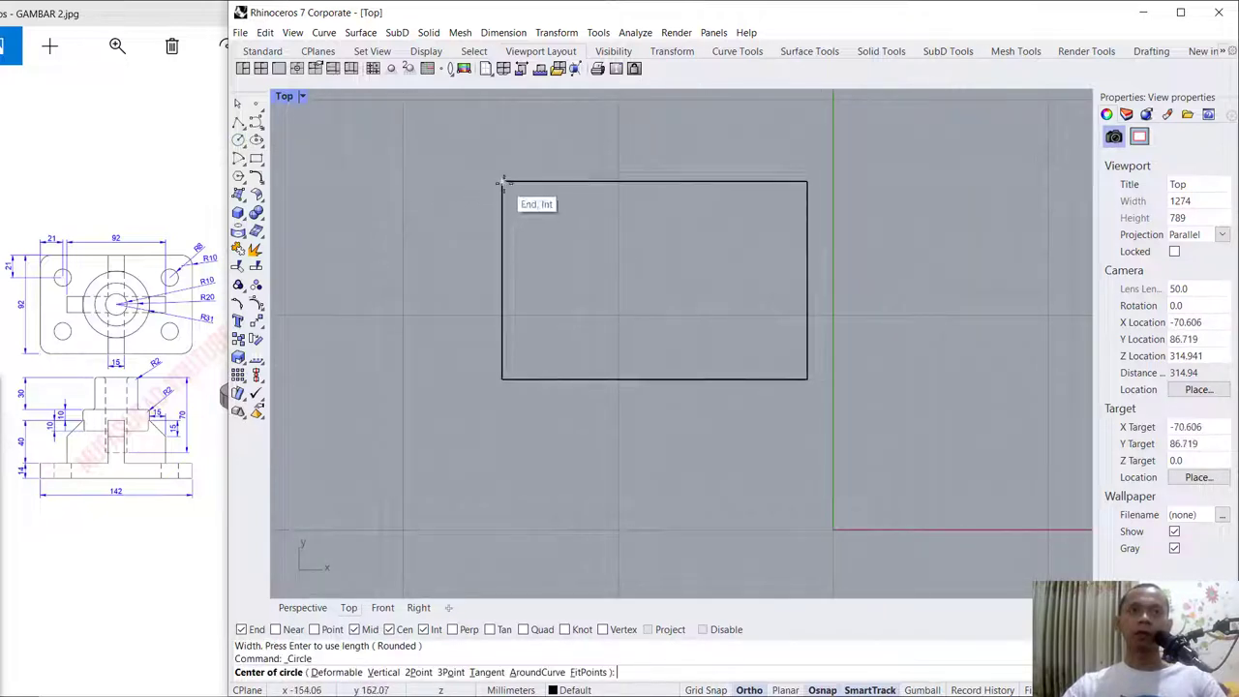
click(502, 183)
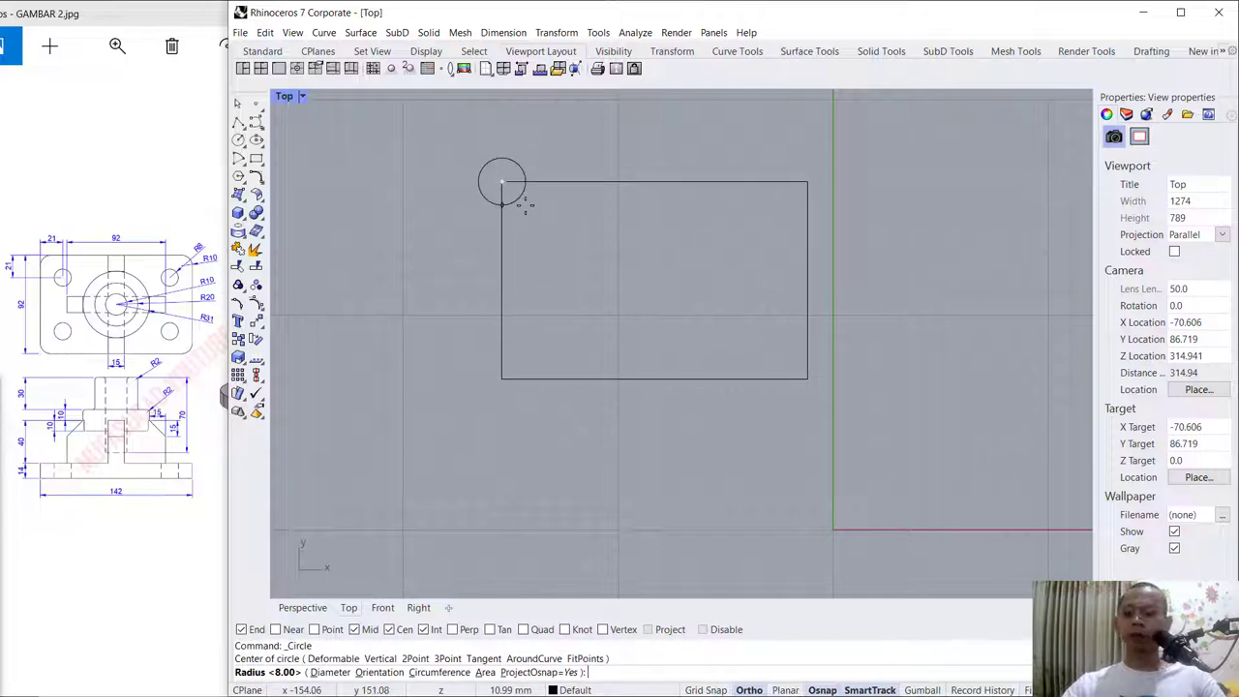
text(8)
key(Return)
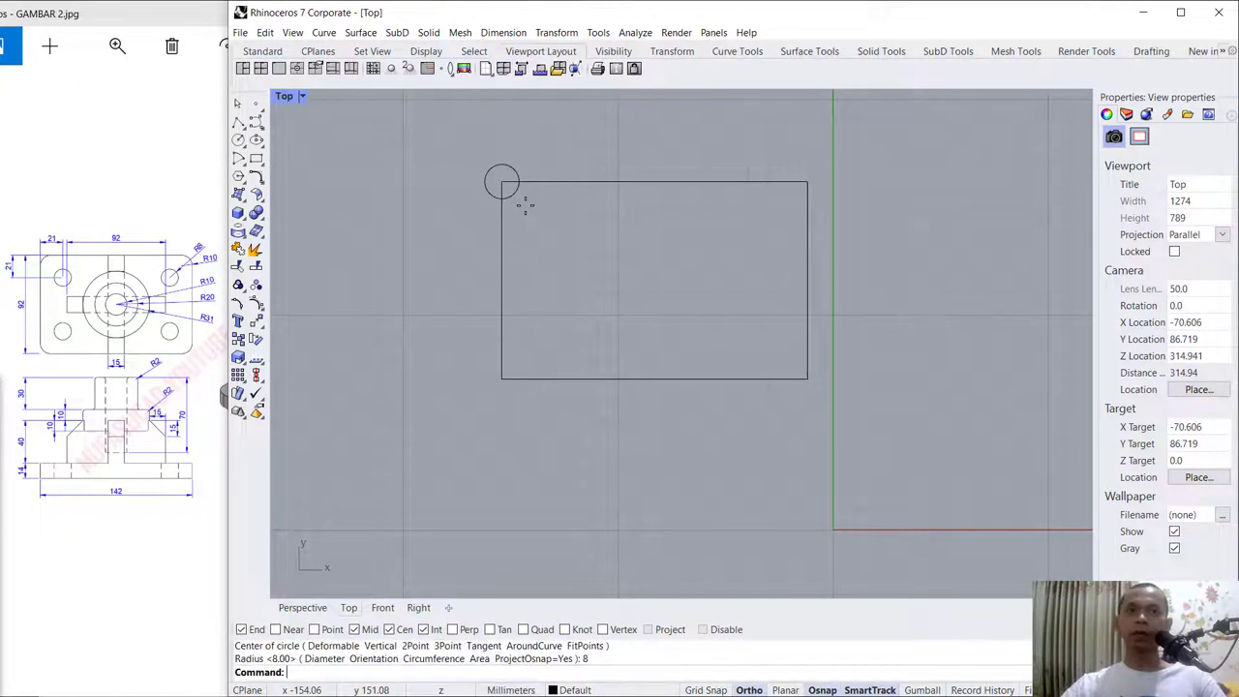
scroll(527, 208, up, 1)
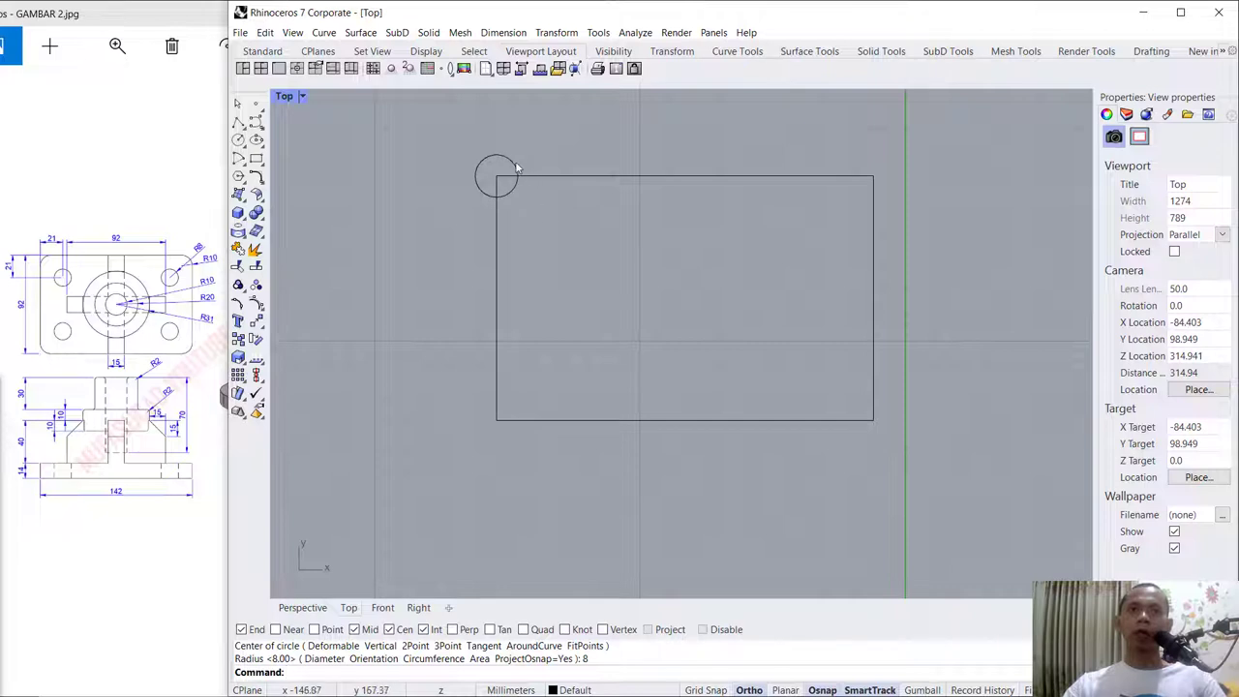
Step: Move the corner circle 21 mm to the right
text(Move)
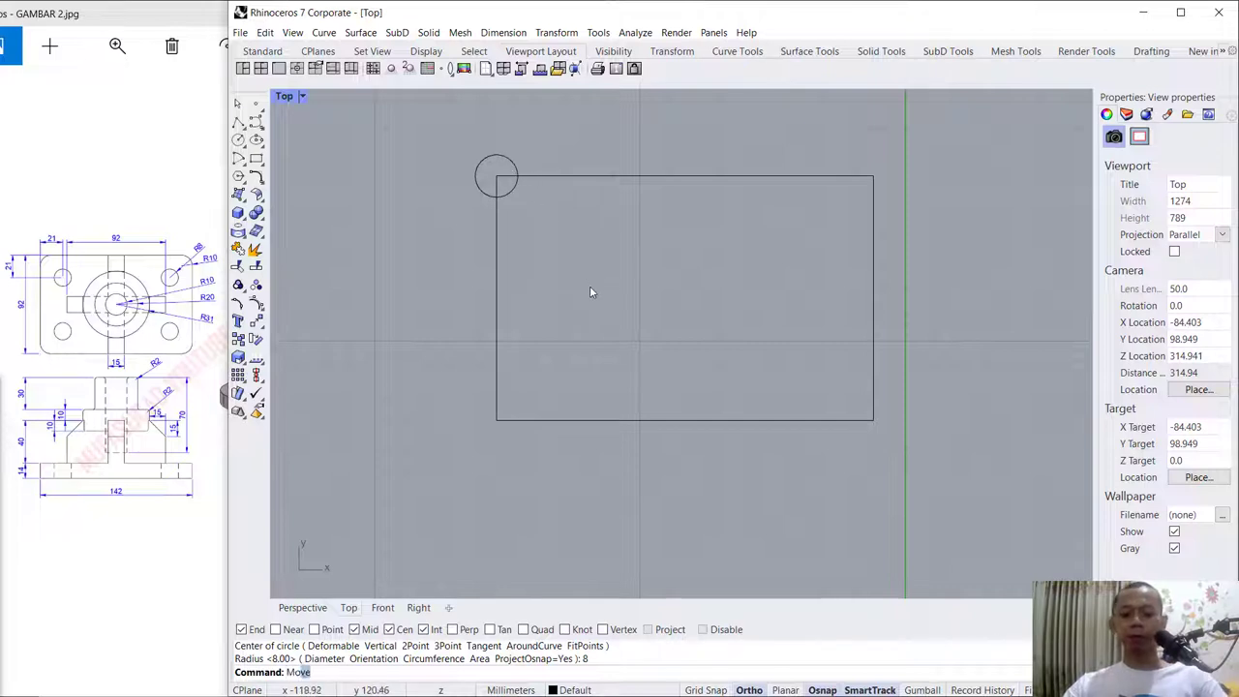
key(Return)
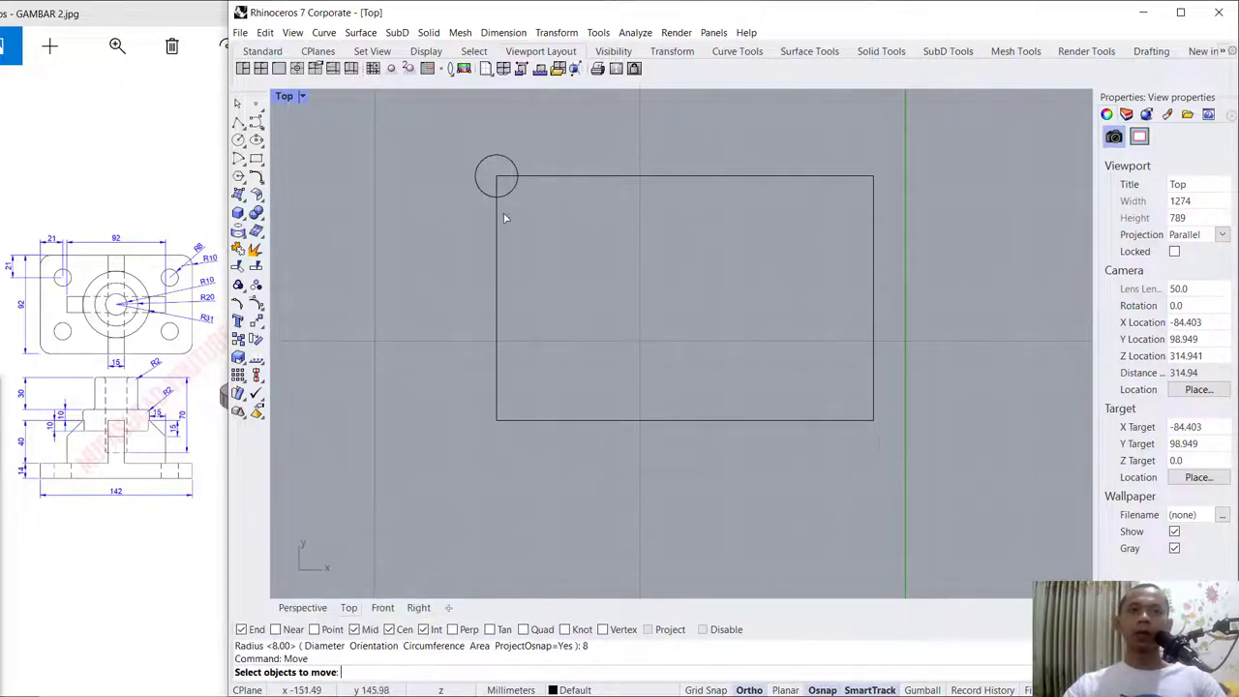
click(513, 192)
key(Return)
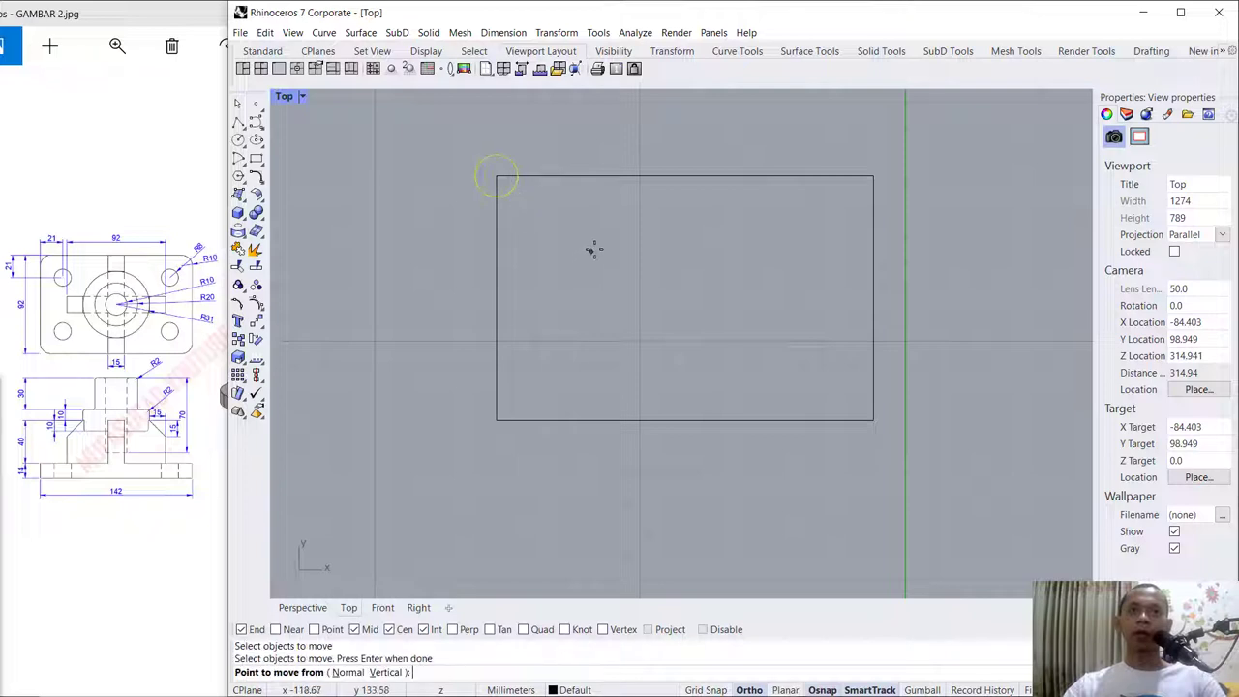
click(600, 218)
text(21)
key(Return)
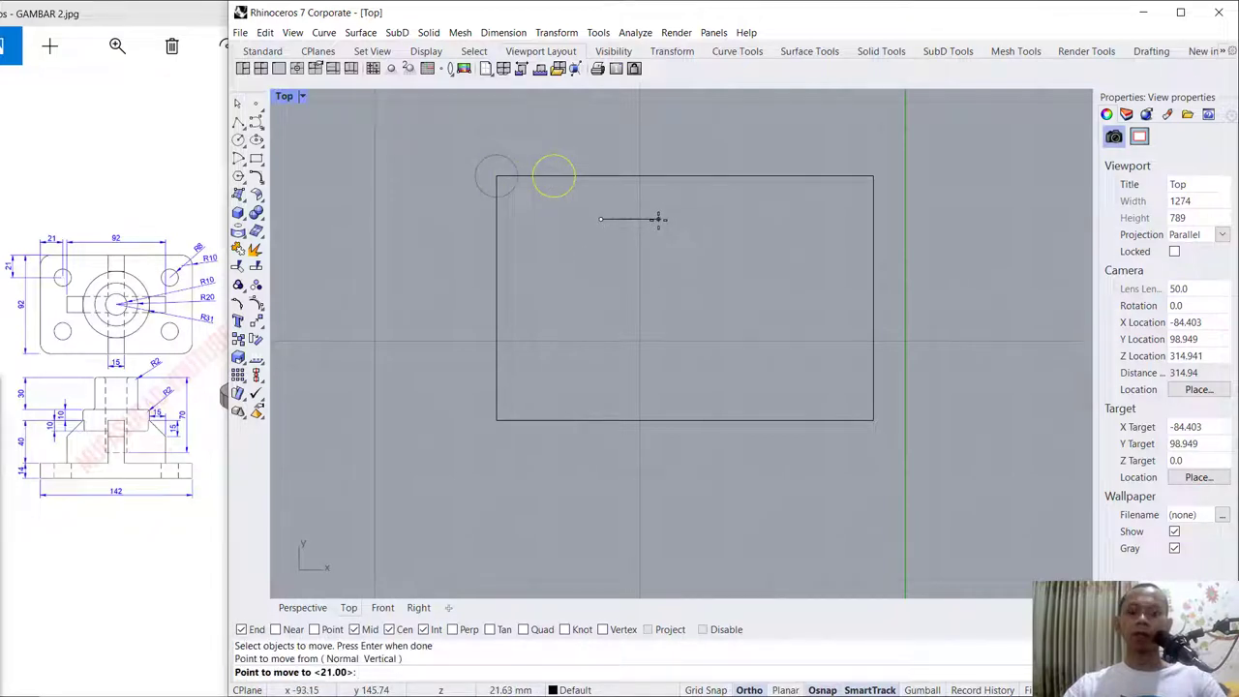
text(21)
key(Return)
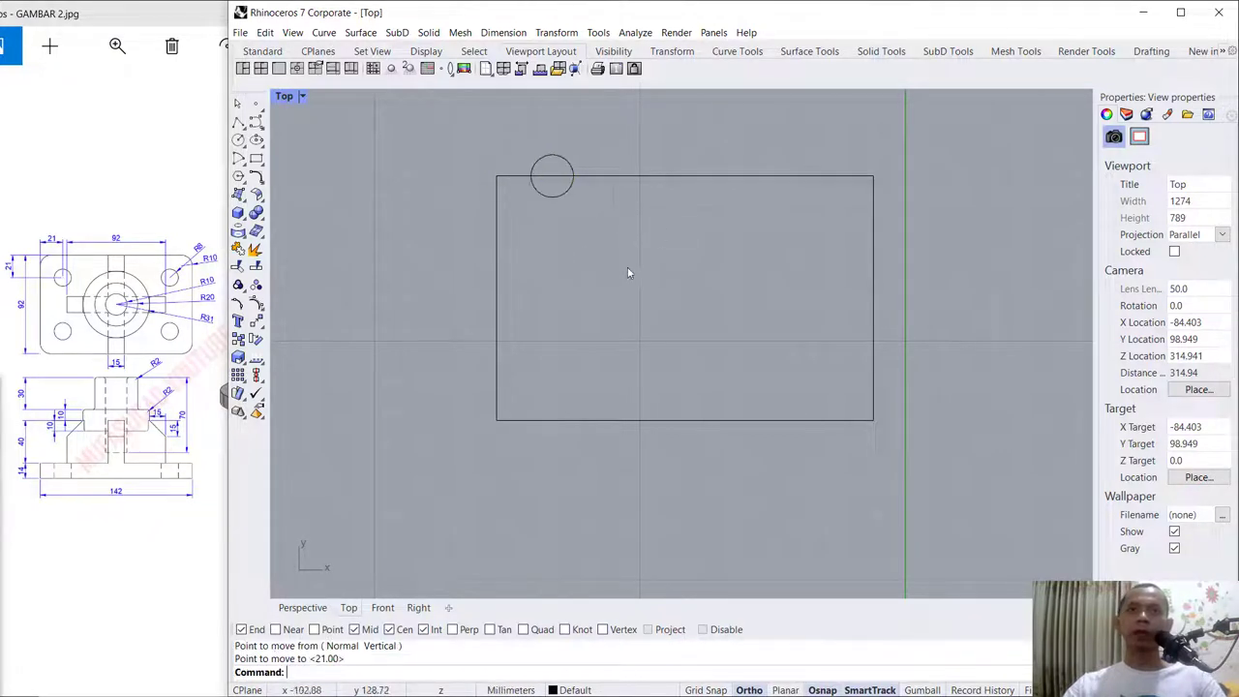
Step: Move the circle 21 mm down, into the plate's upper-left corner
key(Return)
click(569, 194)
key(Return)
click(635, 194)
text(21)
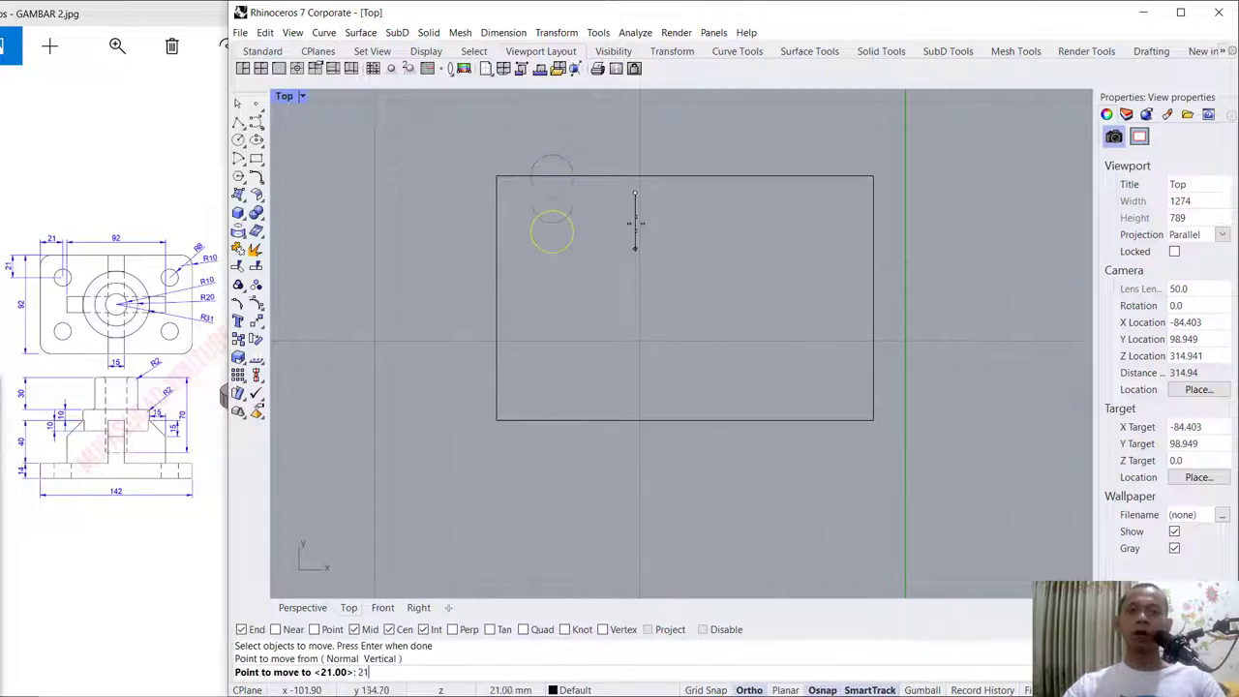
key(Return)
click(635, 242)
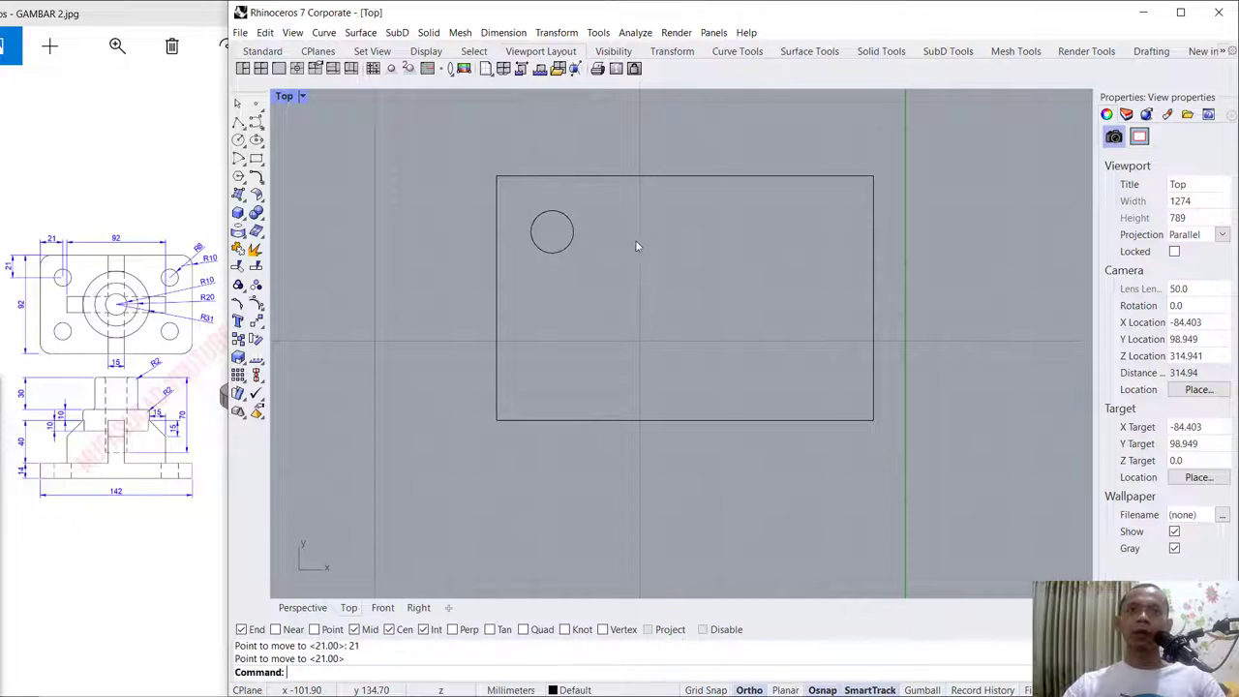
text(mirror)
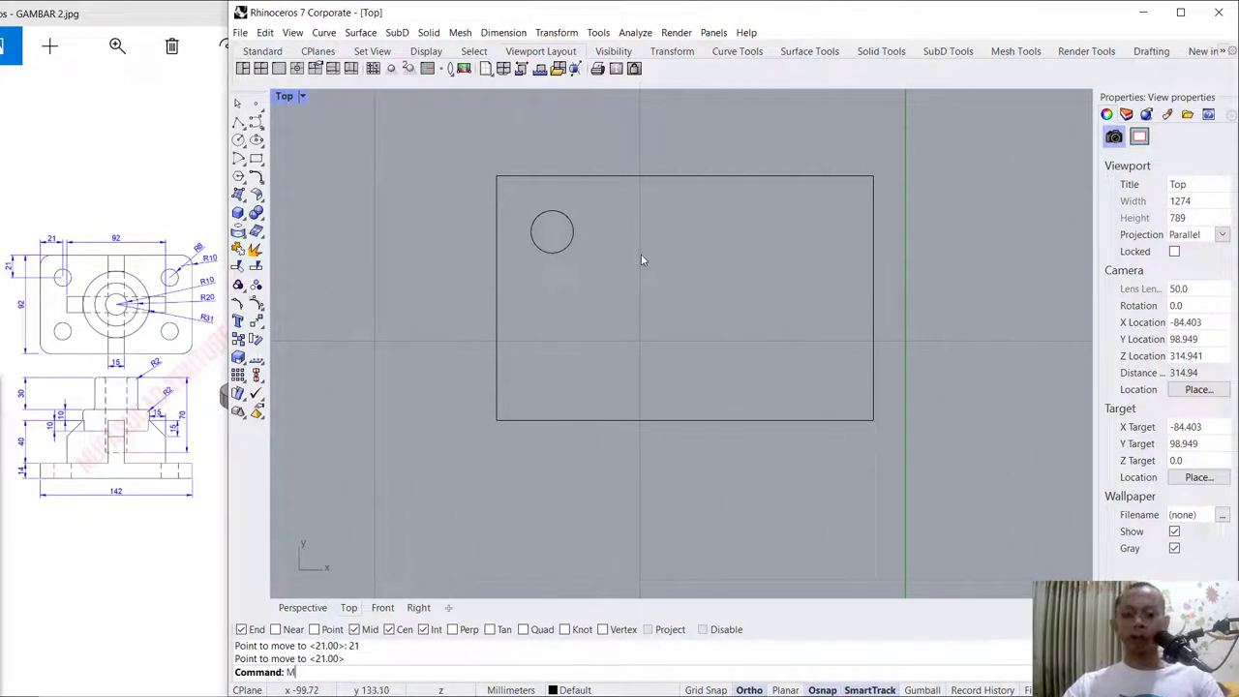
key(Return)
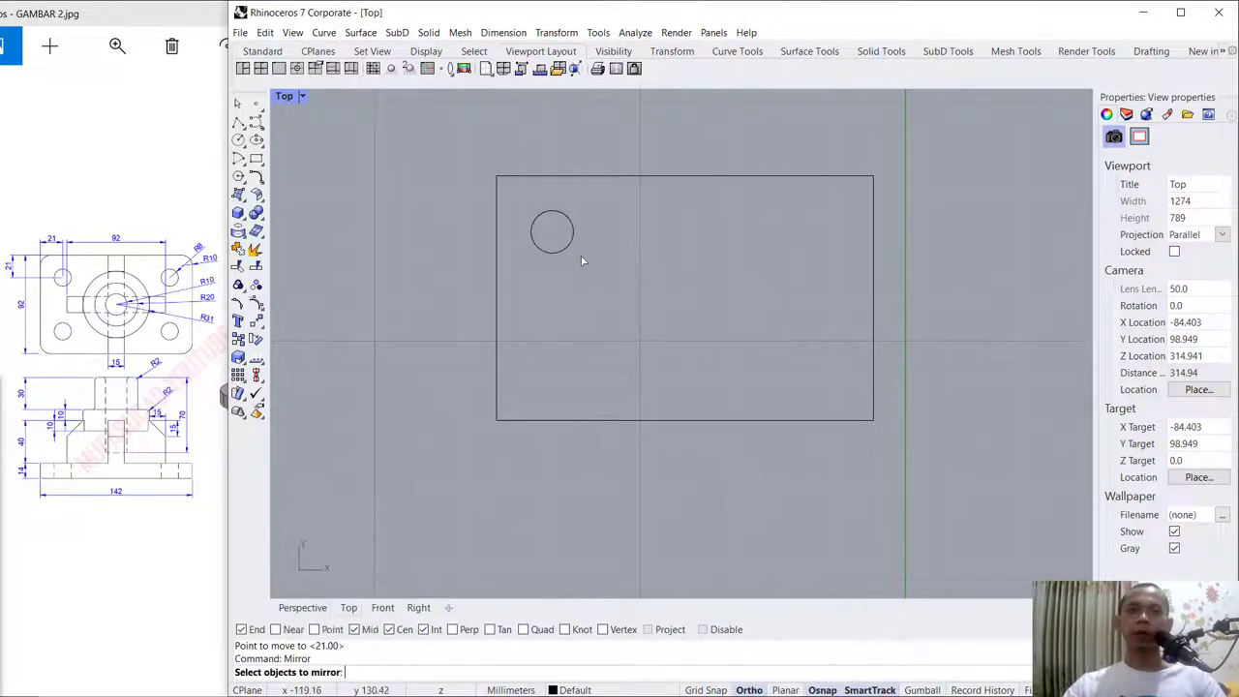
Step: Mirror the hole circle across the plate's vertical centreline
click(569, 249)
key(Return)
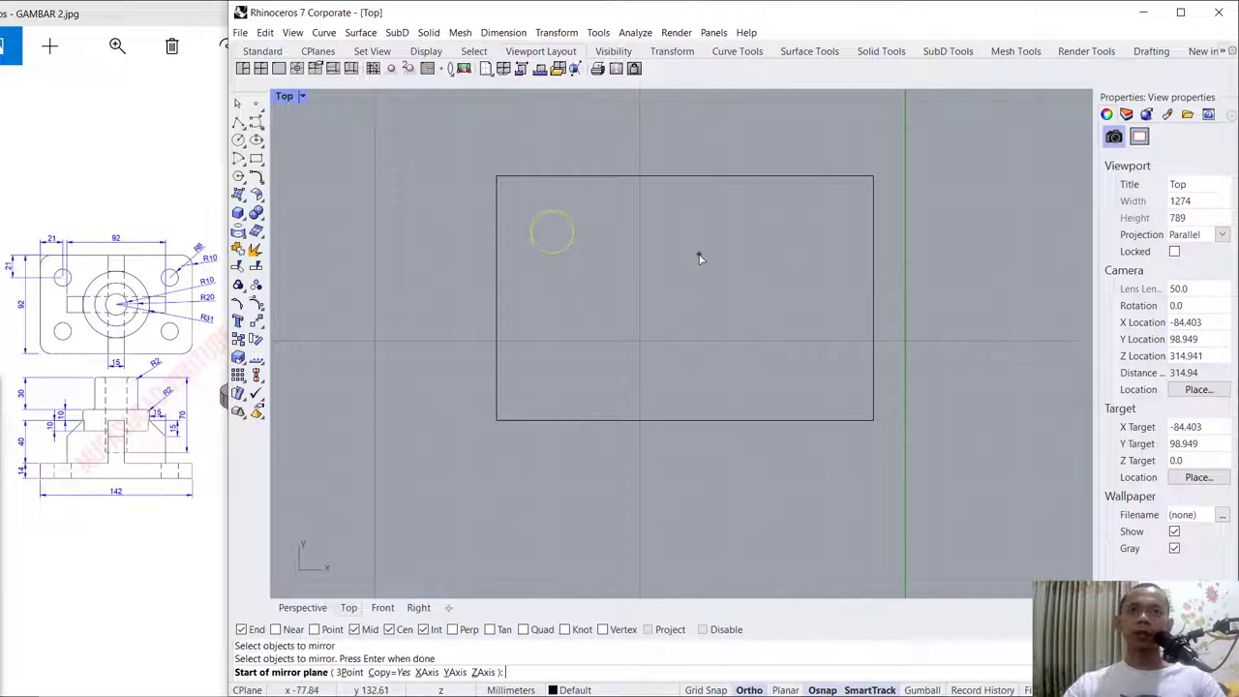
click(684, 297)
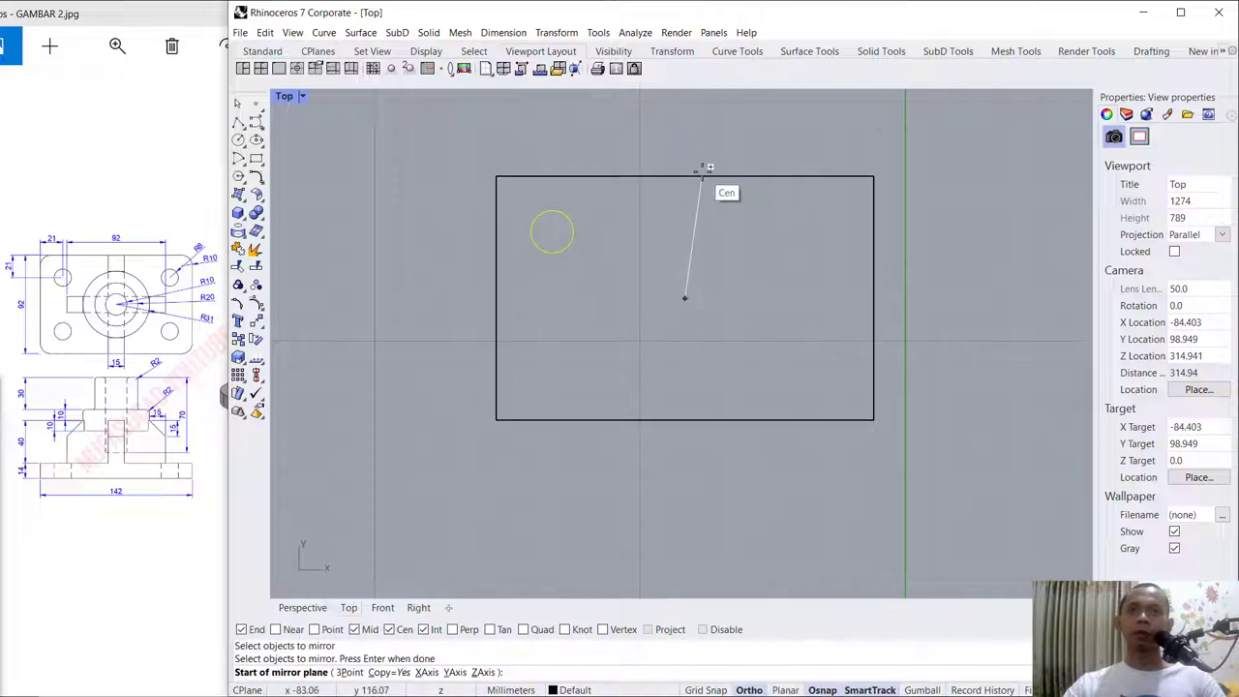
click(685, 147)
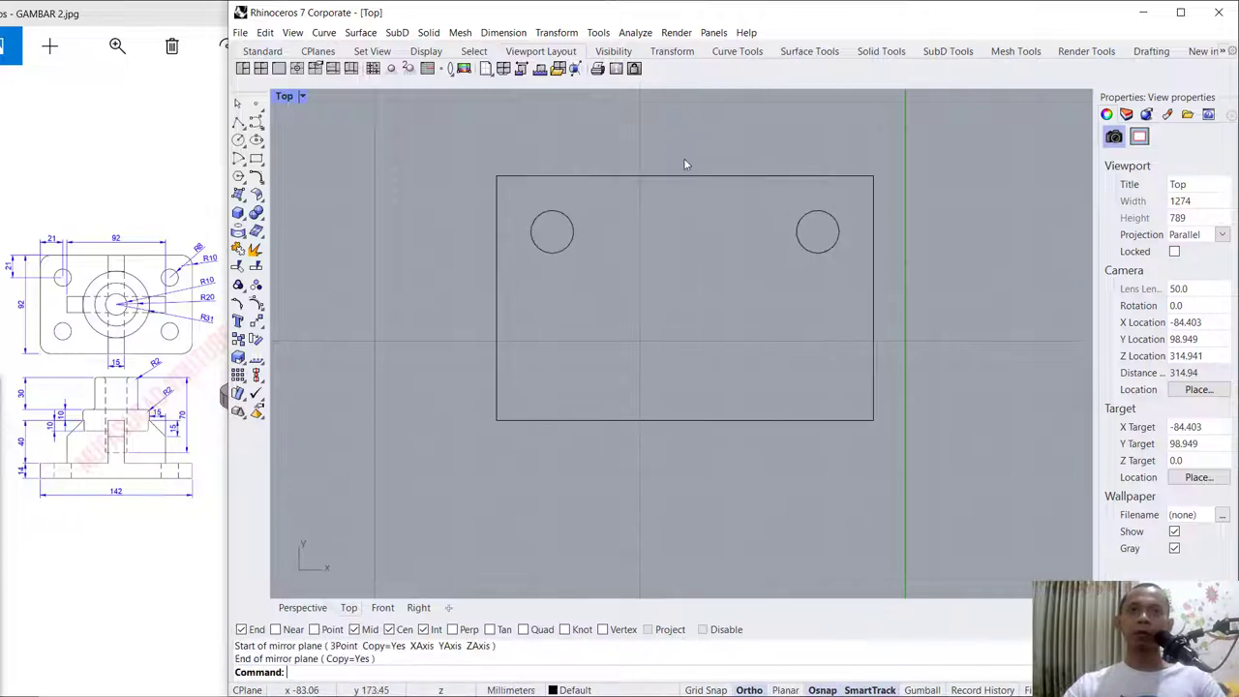
Step: Mirror both upper hole circles across the horizontal centreline to the bottom corners
key(Return)
click(799, 229)
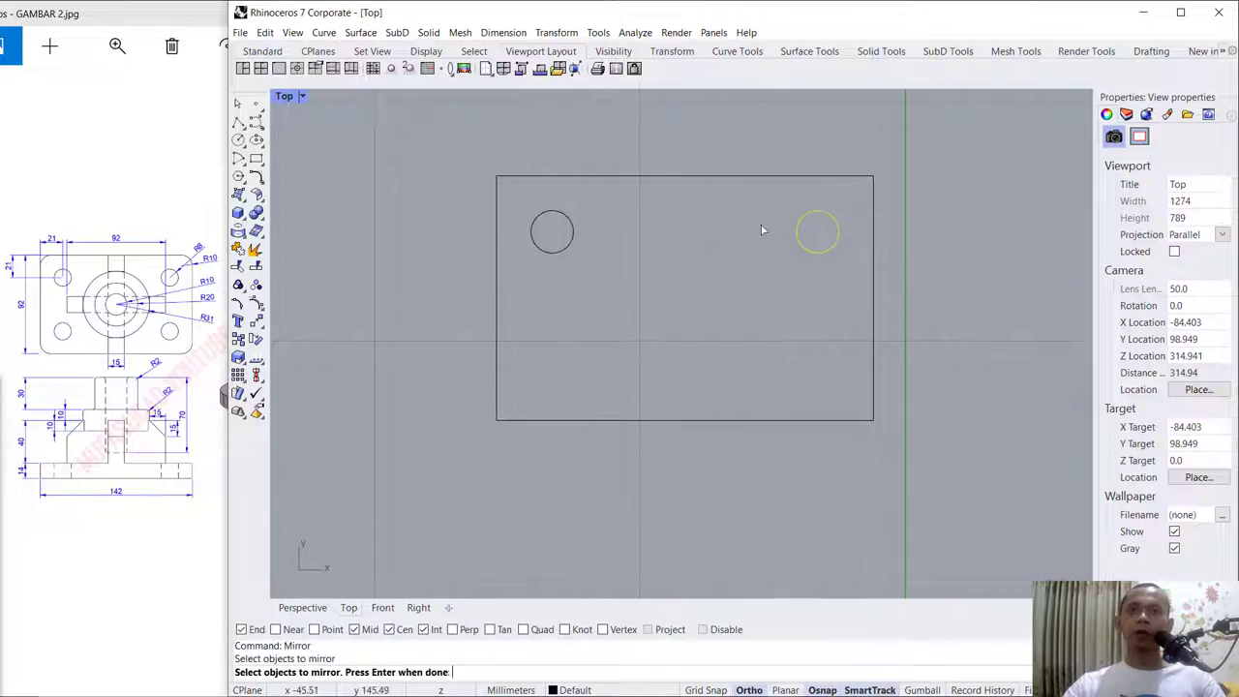
click(573, 239)
key(Return)
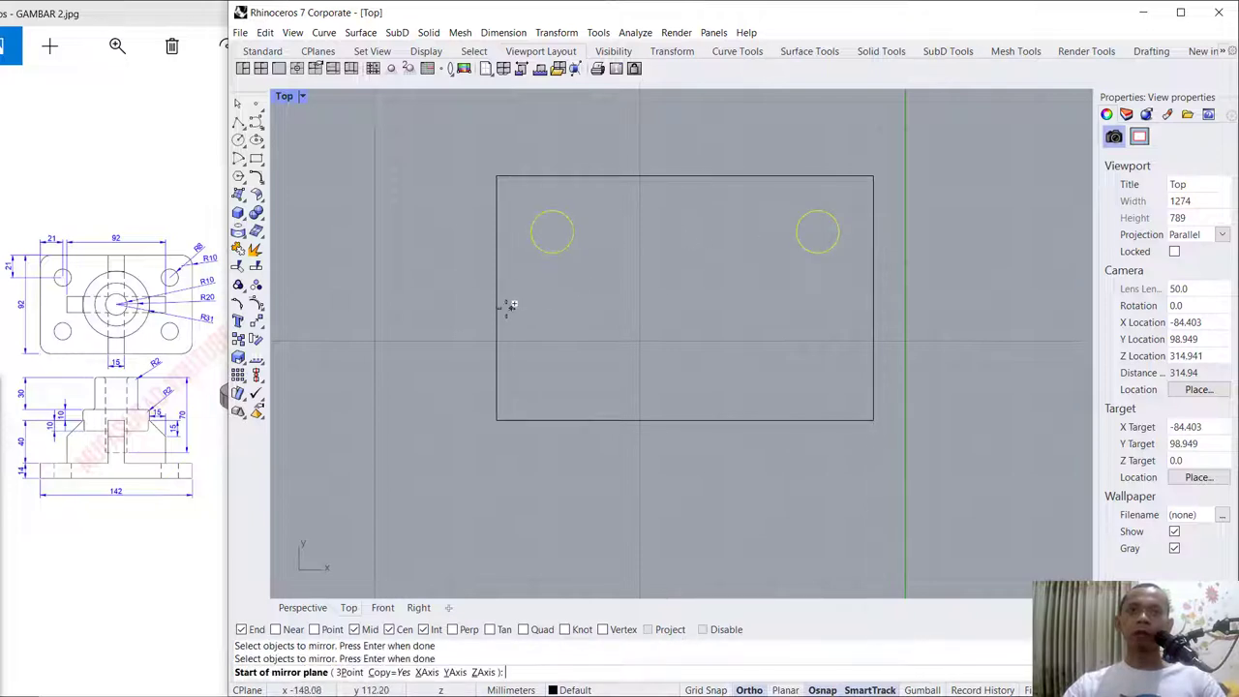
click(502, 303)
click(476, 303)
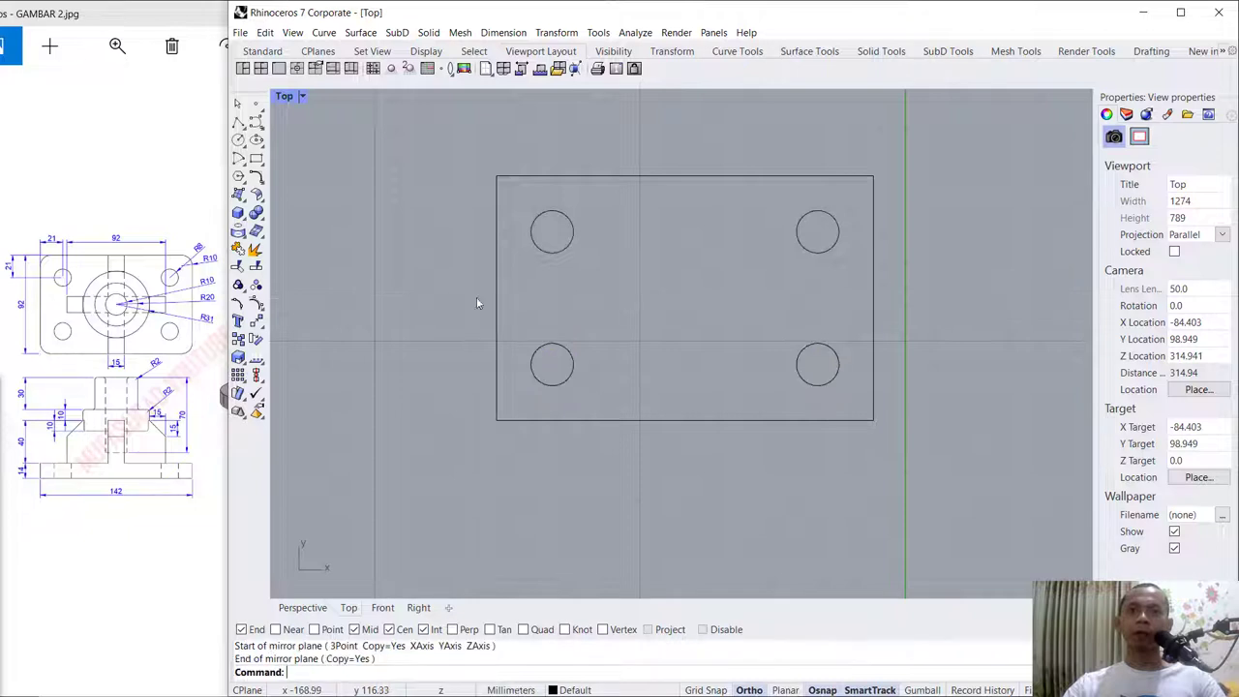
Step: Fillet the outline's top-left corner with a radius of 10
text(f)
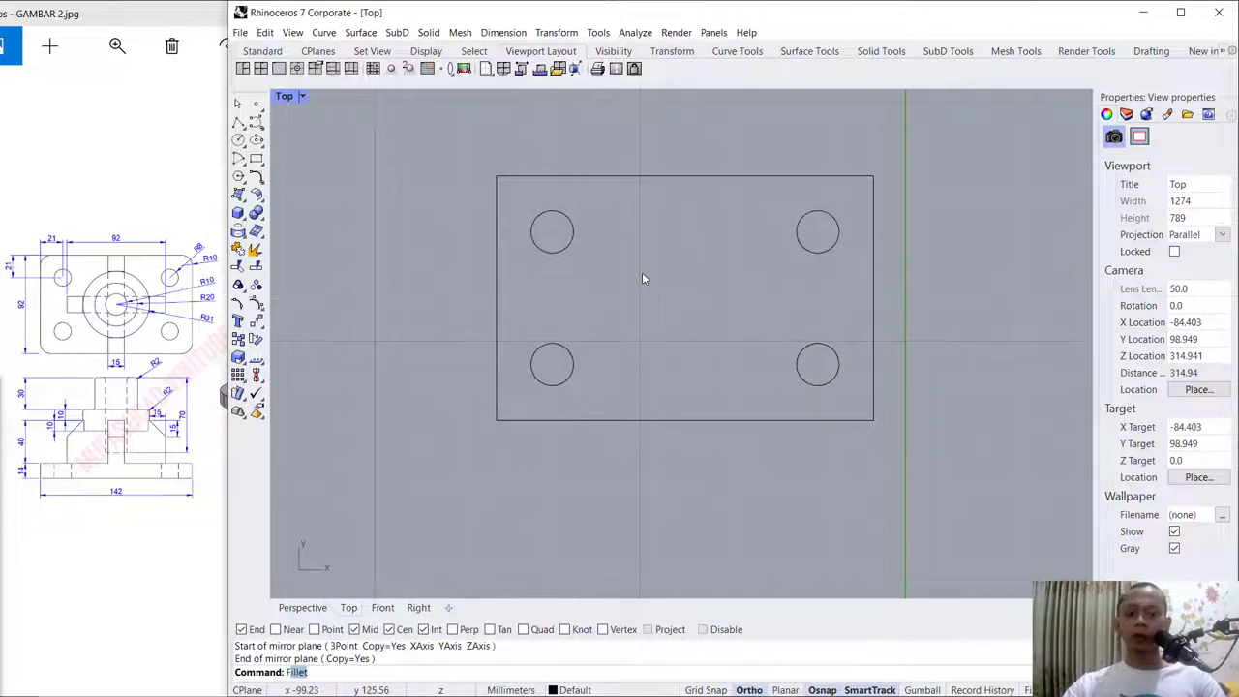
text(i)
key(Return)
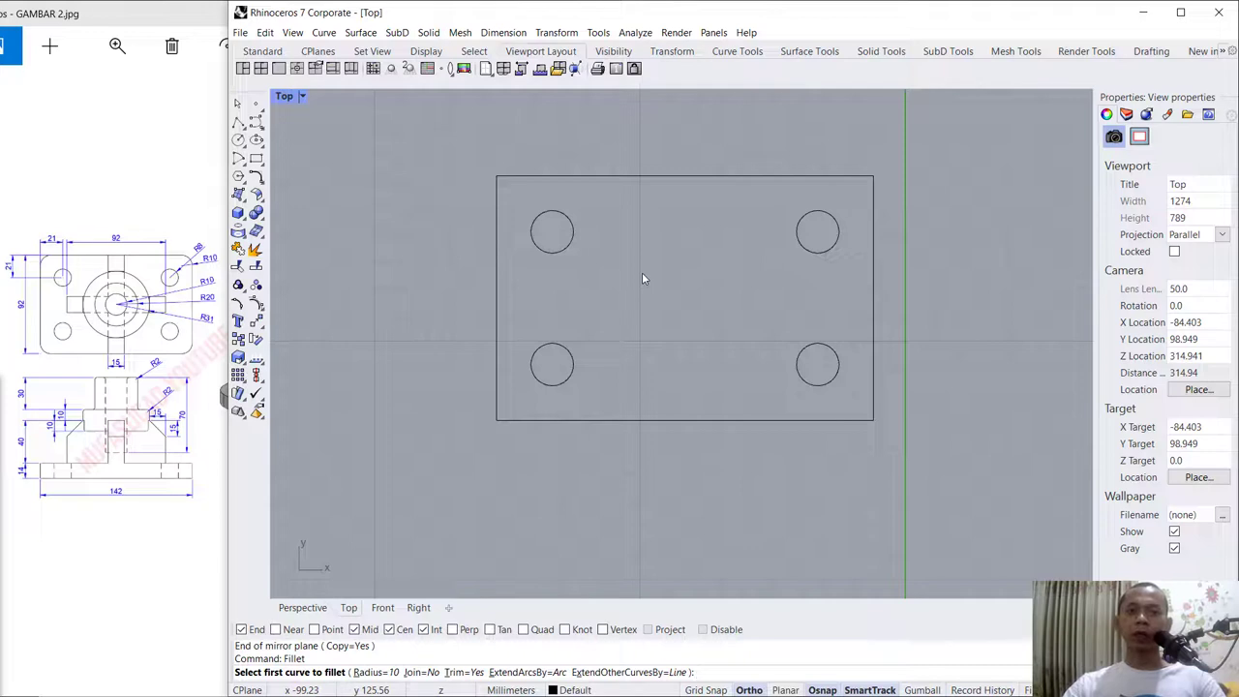
text(r)
key(Return)
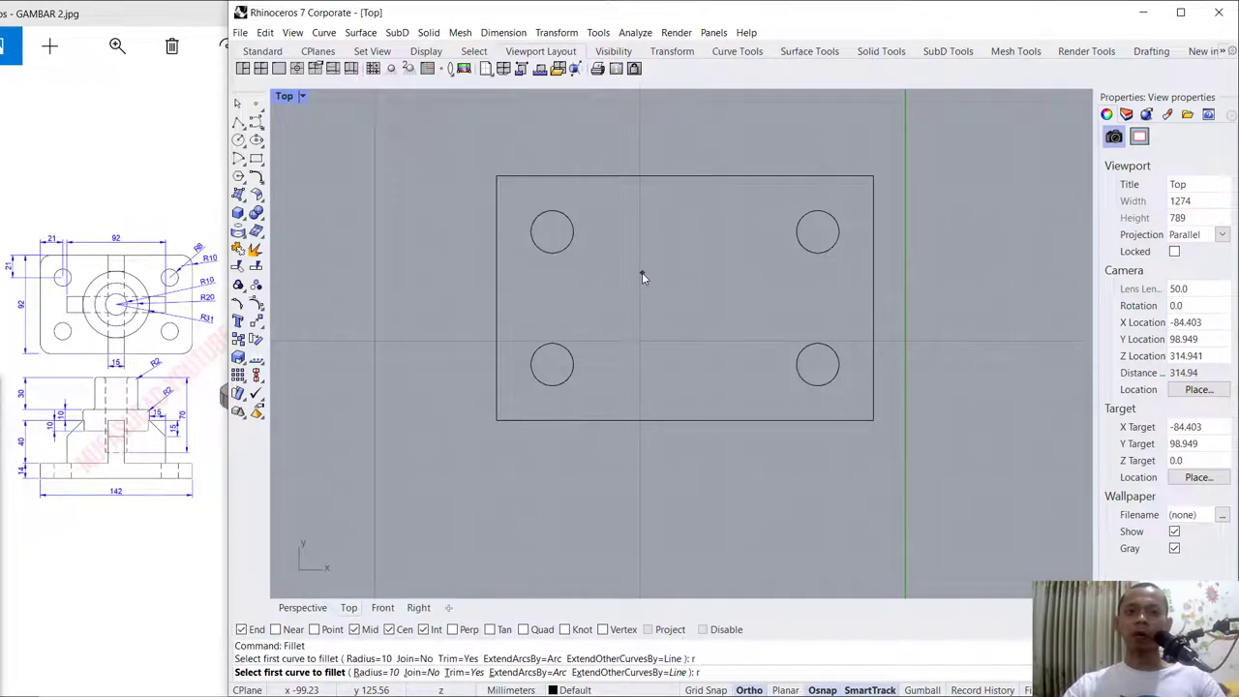
text(10)
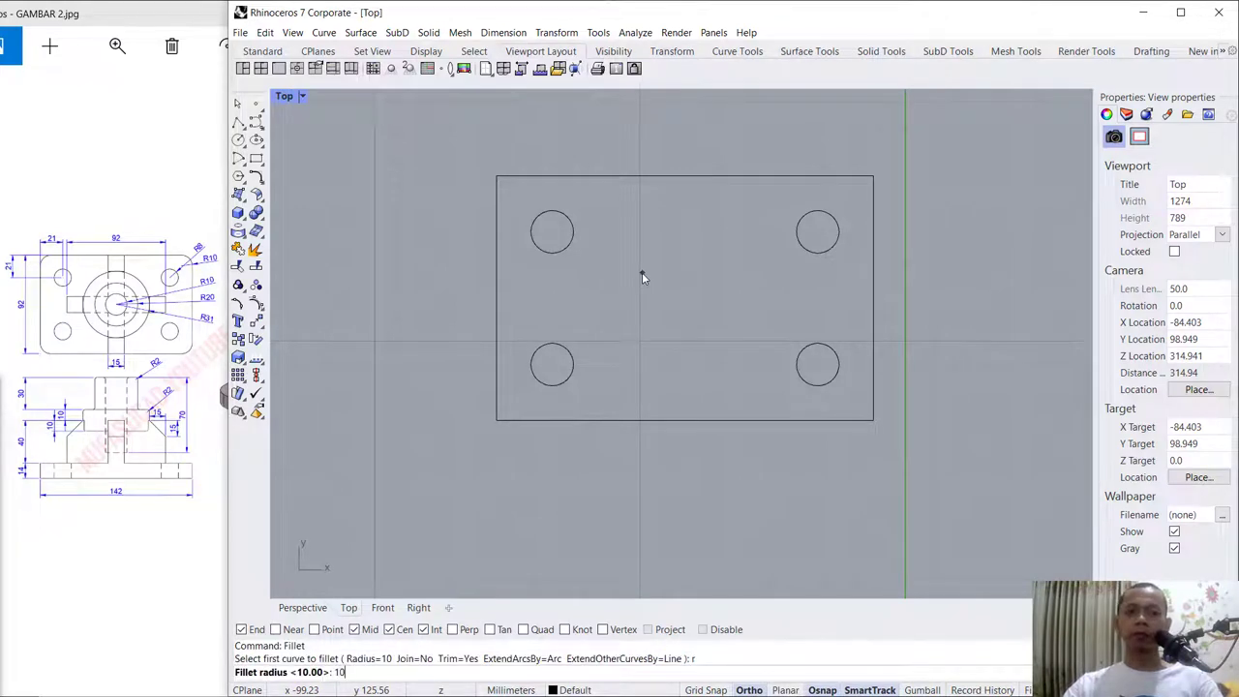
key(Return)
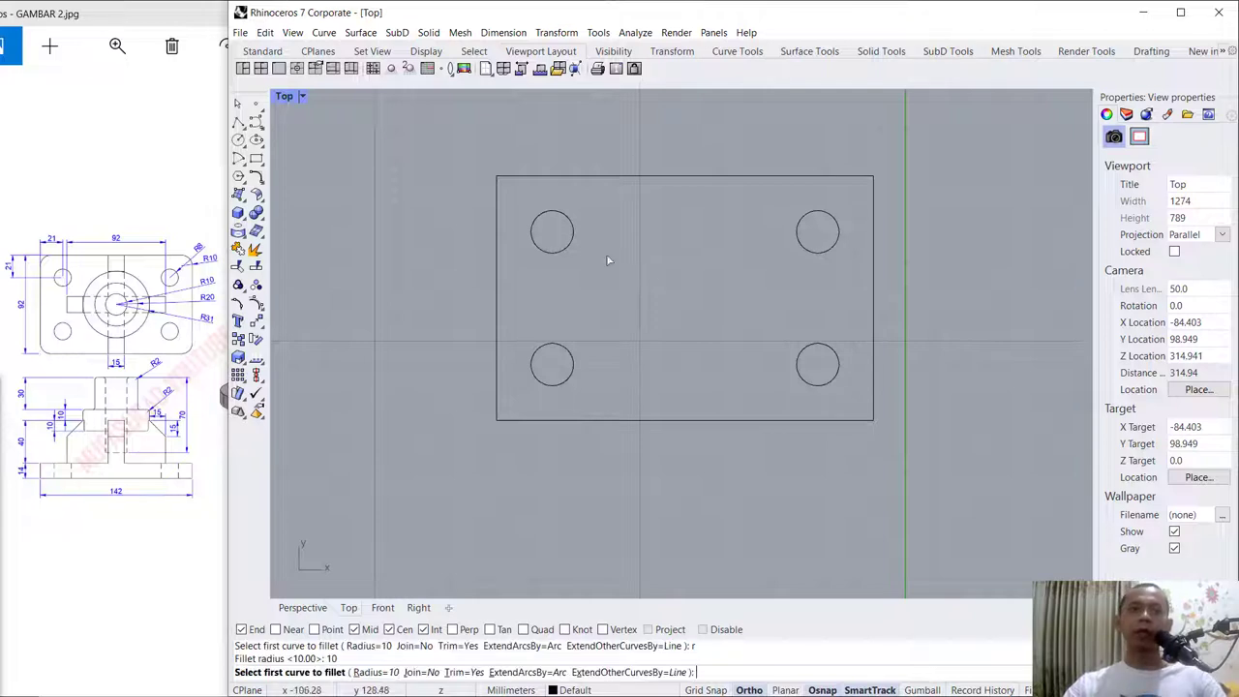
click(496, 210)
click(529, 177)
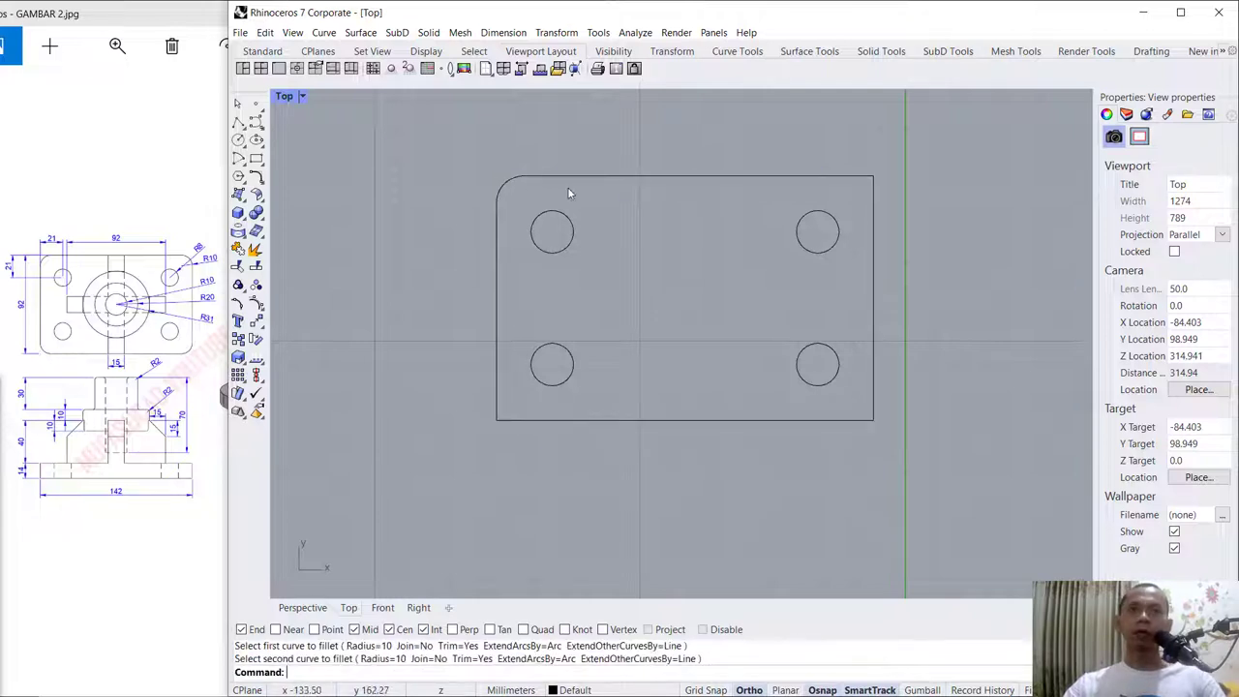
Step: Round the top-right, bottom-right and bottom-left corners with the same 10 mm fillet
key(Return)
click(857, 177)
click(873, 209)
key(Return)
click(873, 392)
click(865, 419)
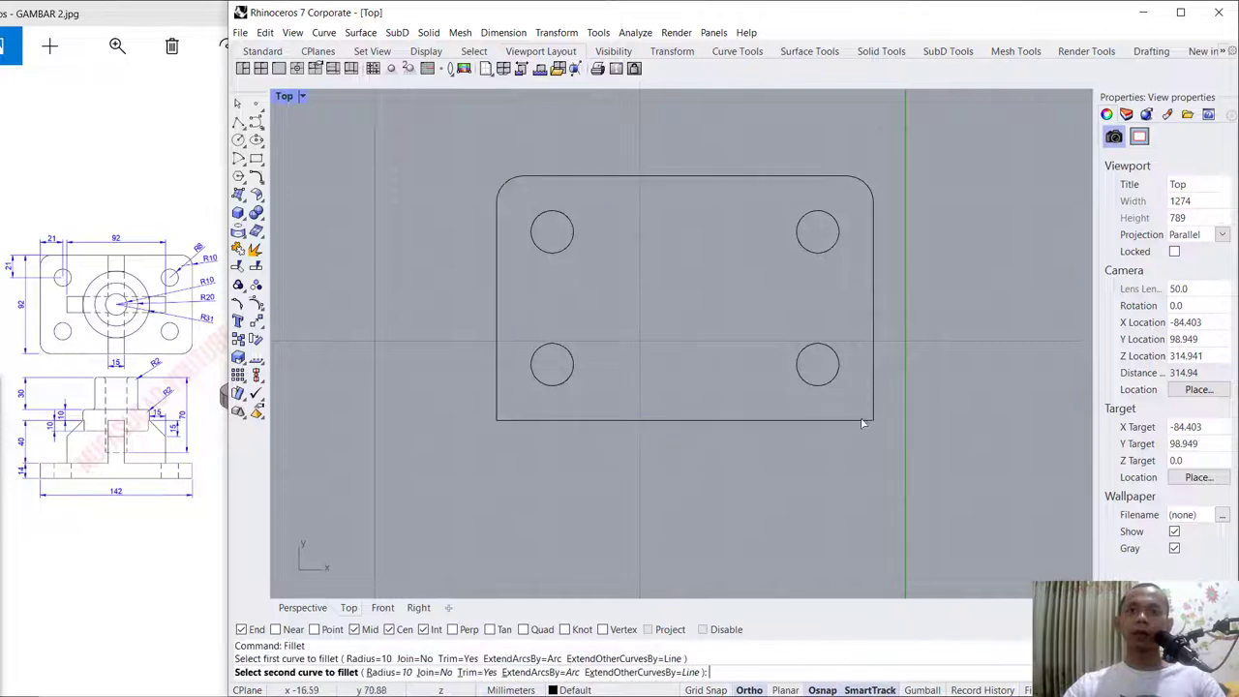
key(Return)
click(515, 420)
click(497, 396)
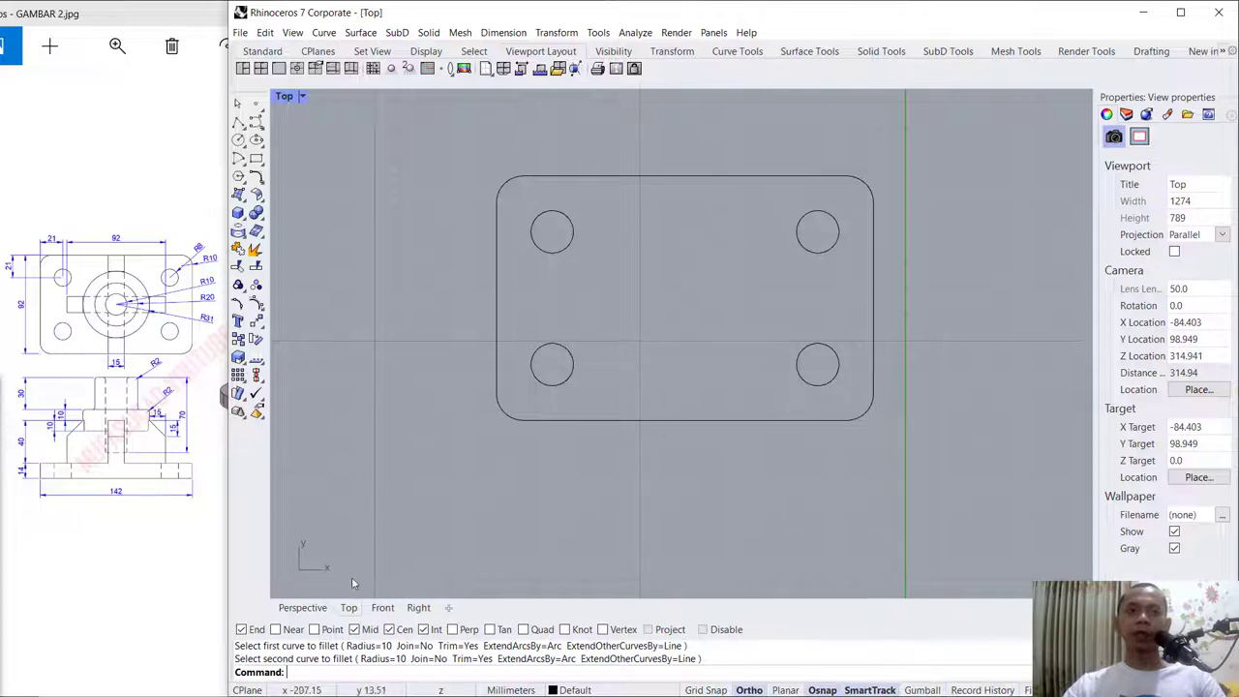
Step: In the Perspective view, extrude the rounded outline and four hole circles 14 mm
click(312, 609)
right_drag(678, 290, 658, 285)
text(ex)
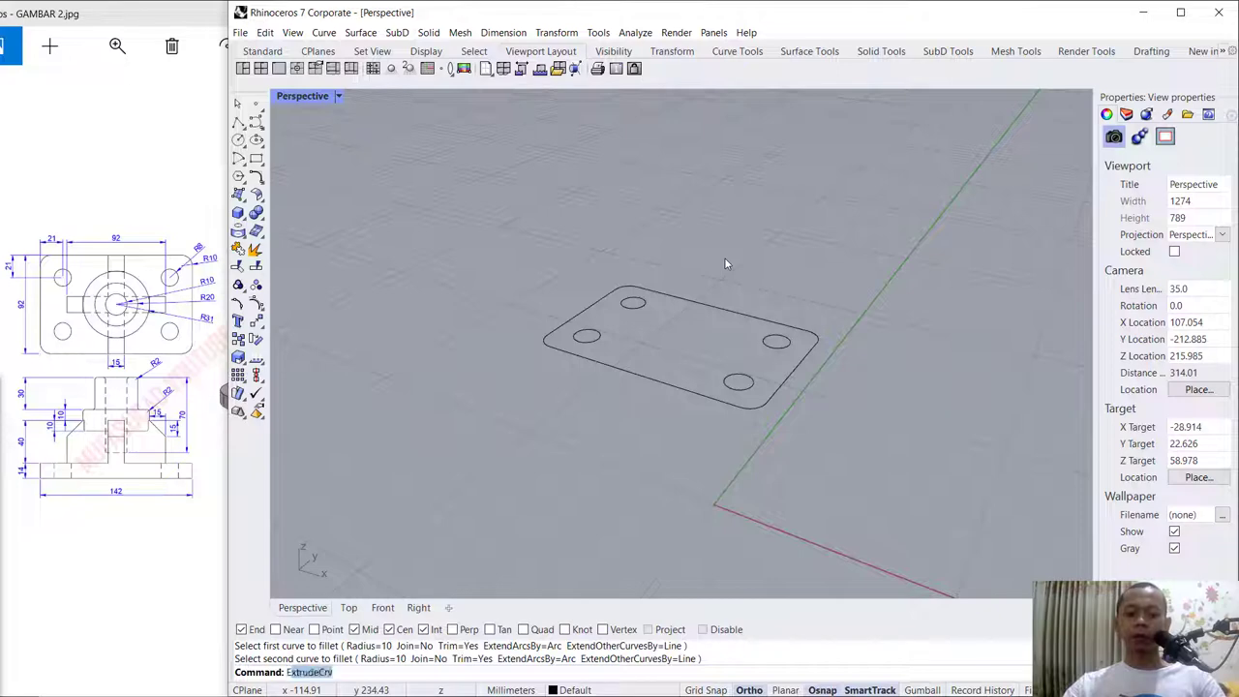
key(Return)
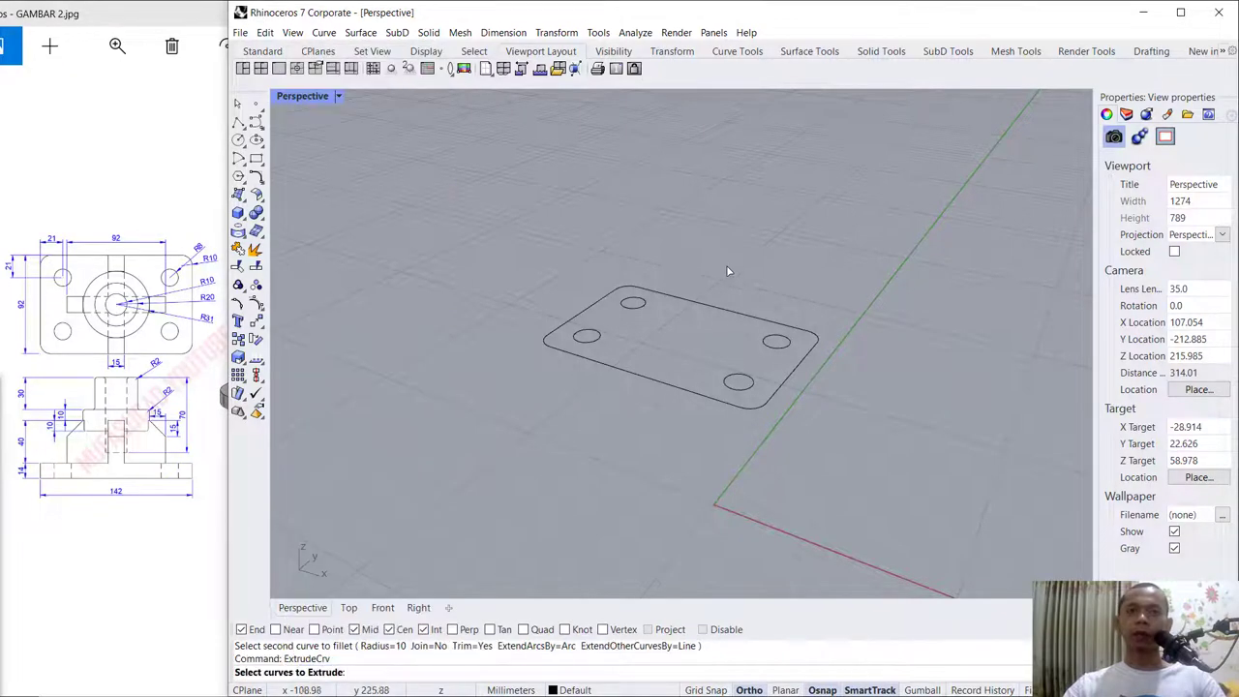
click(726, 317)
click(631, 309)
click(599, 337)
click(779, 348)
click(745, 376)
key(Return)
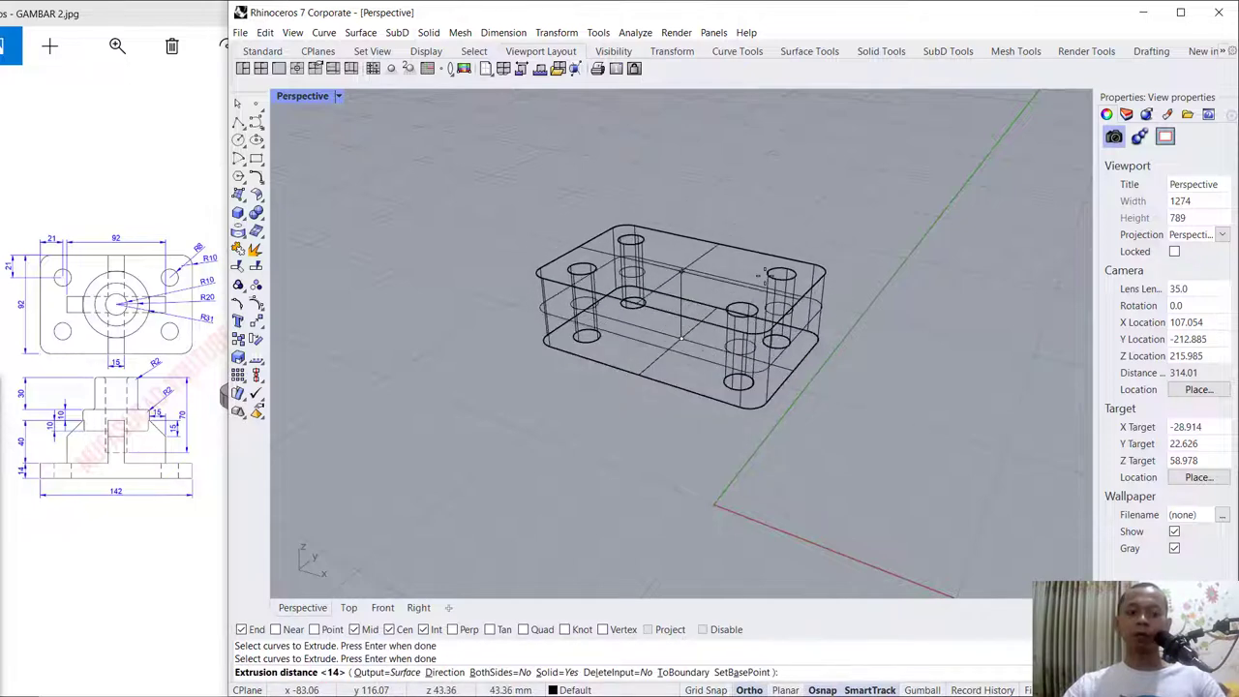
text(14)
key(Return)
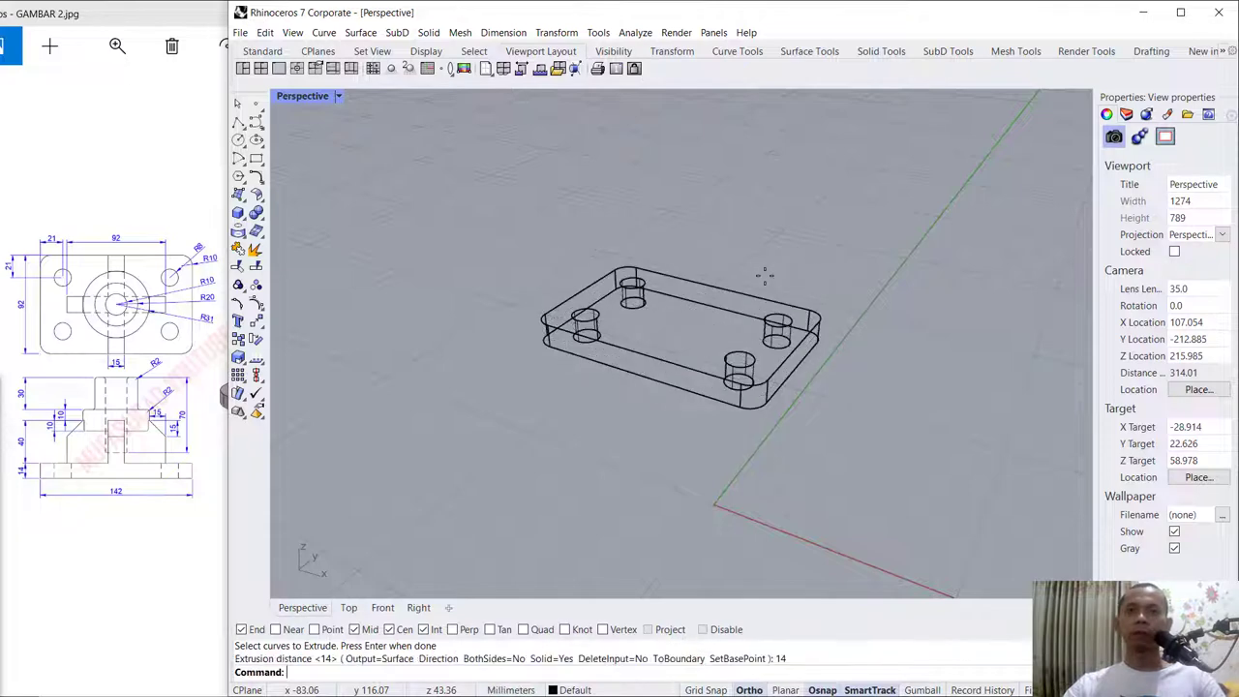
click(337, 96)
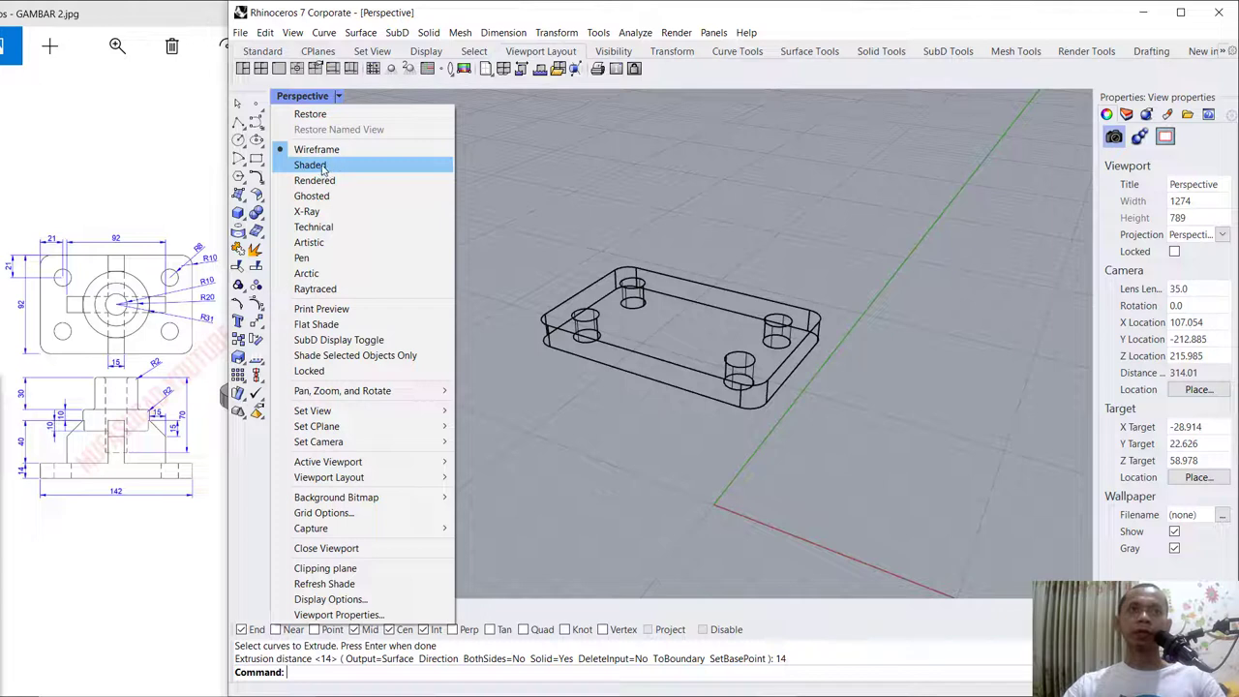
Step: Switch the Perspective view to Shaded and frame the plate from a steeper angle
click(325, 165)
scroll(696, 291, up, 2)
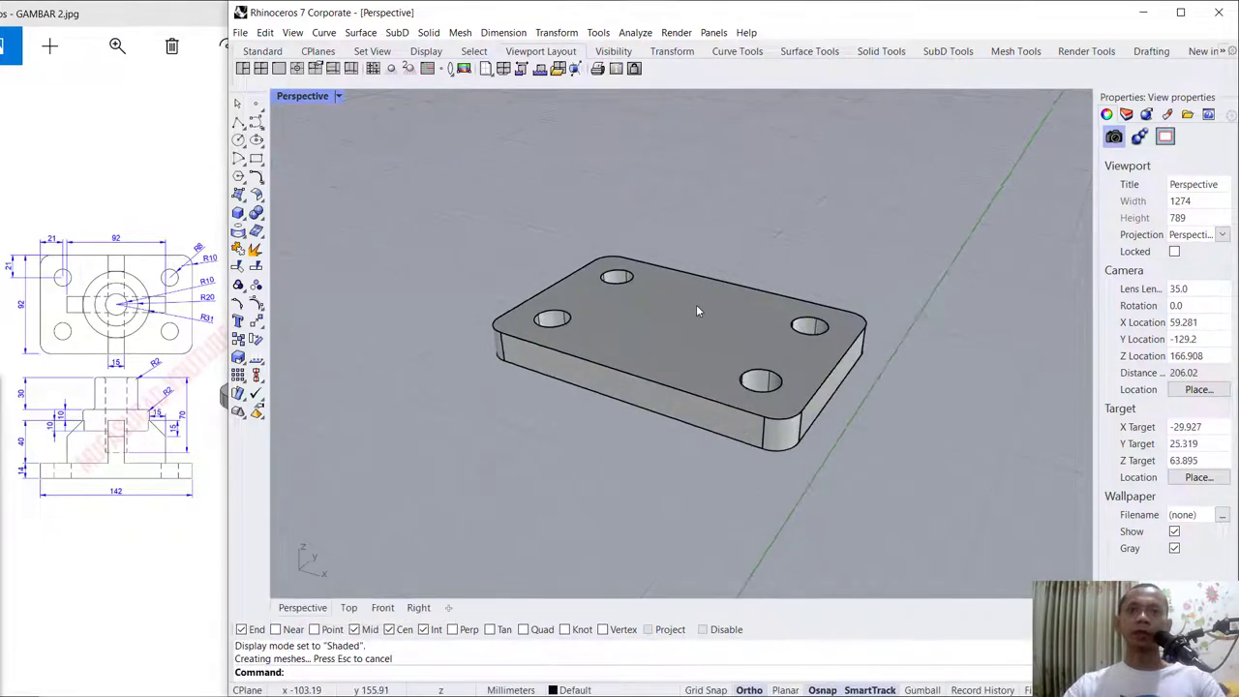
mouse_move(904, 275)
right_down()
mouse_move(900, 334)
mouse_move(896, 296)
right_up()
middle_click(898, 281)
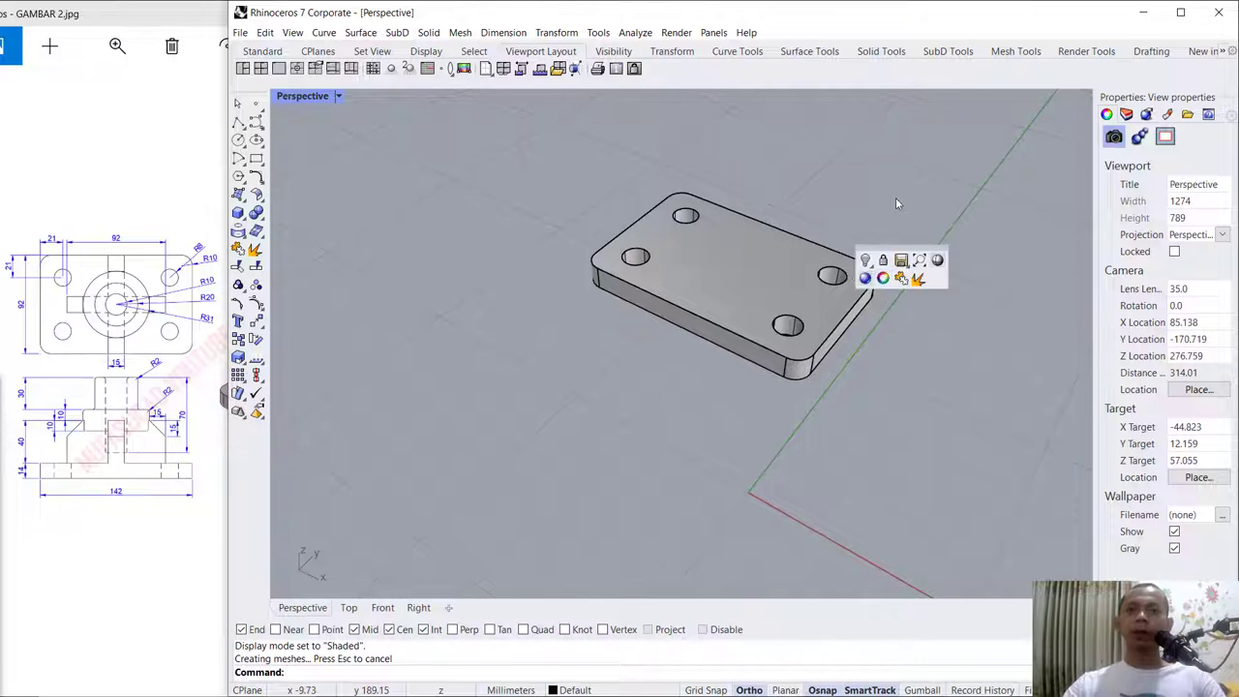
shift+right_drag(910, 198, 645, 199)
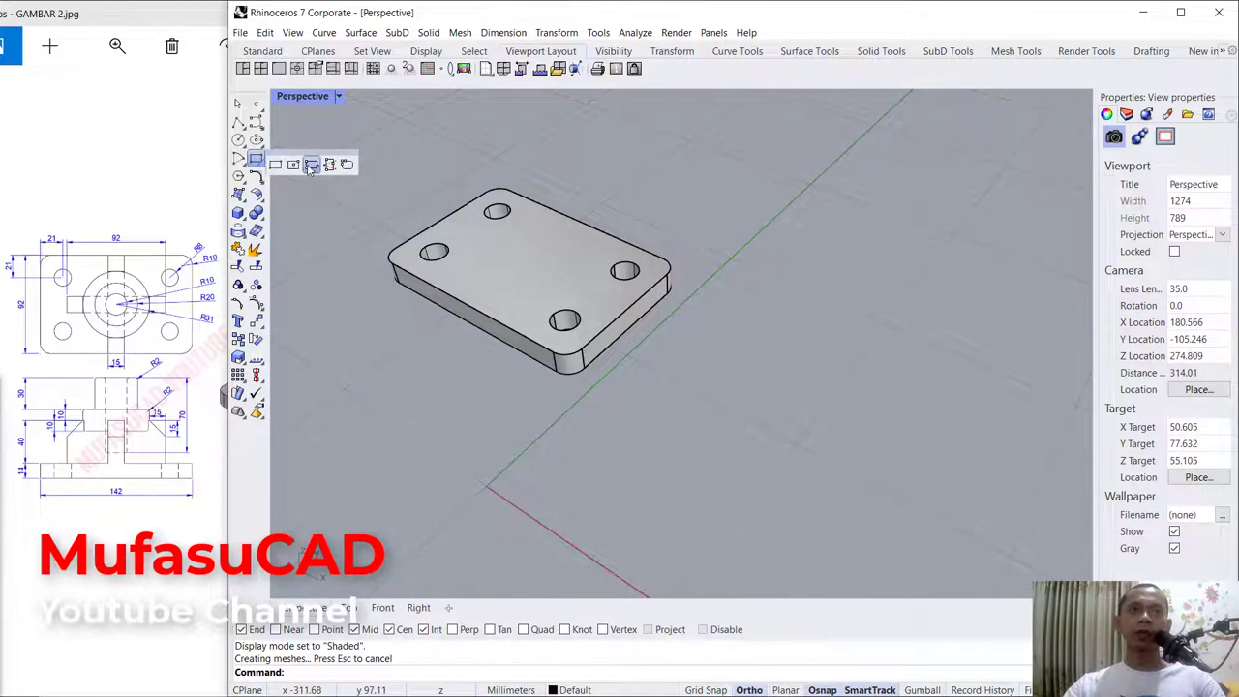
click(309, 170)
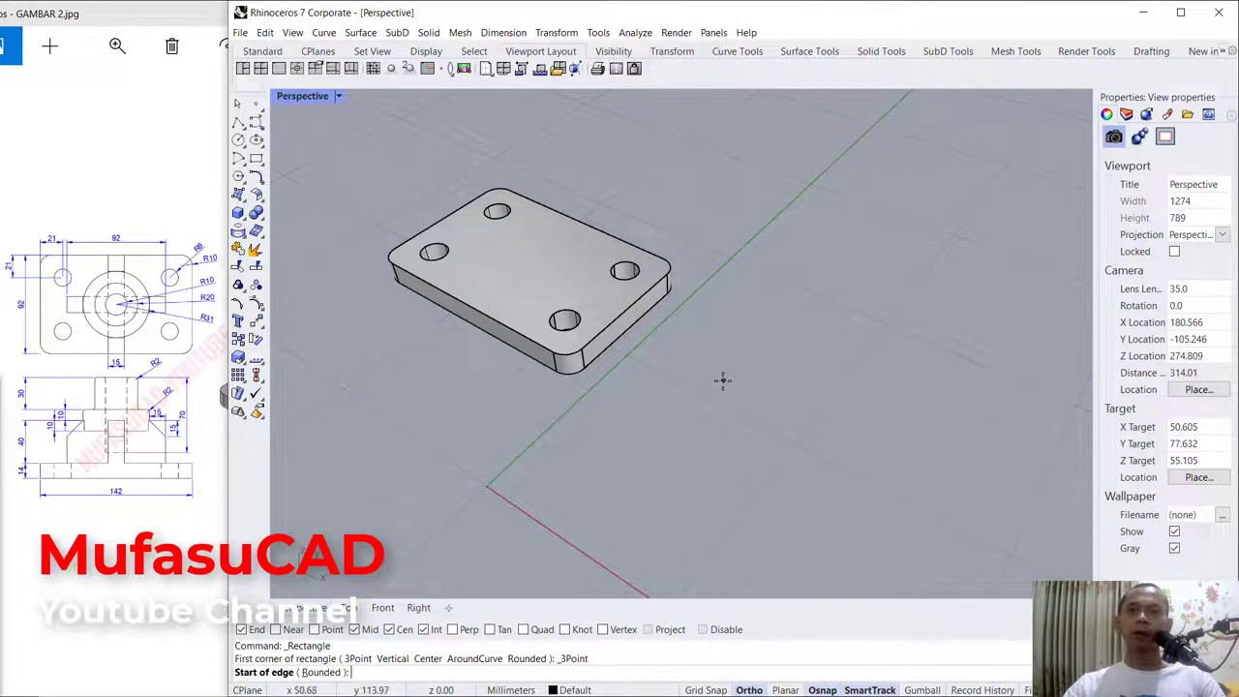
Step: Draw a 3-point rectangle beside the plate with a 92 mm edge and 15 mm width
click(724, 379)
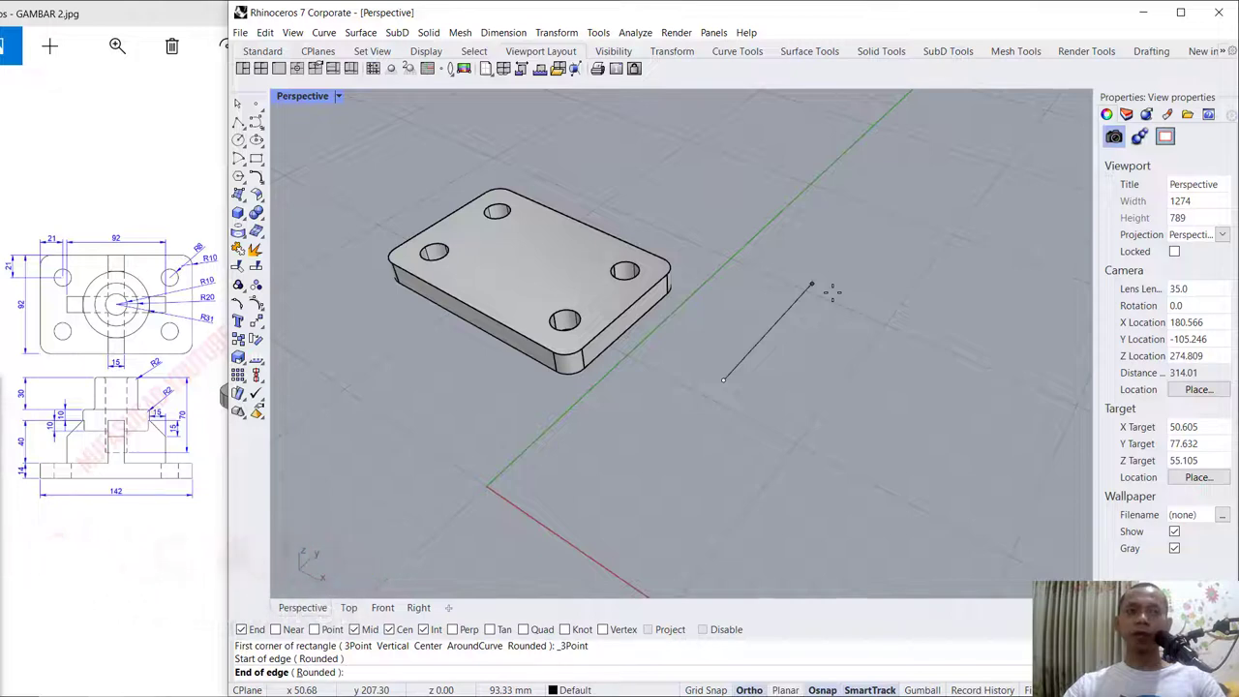
text(9)
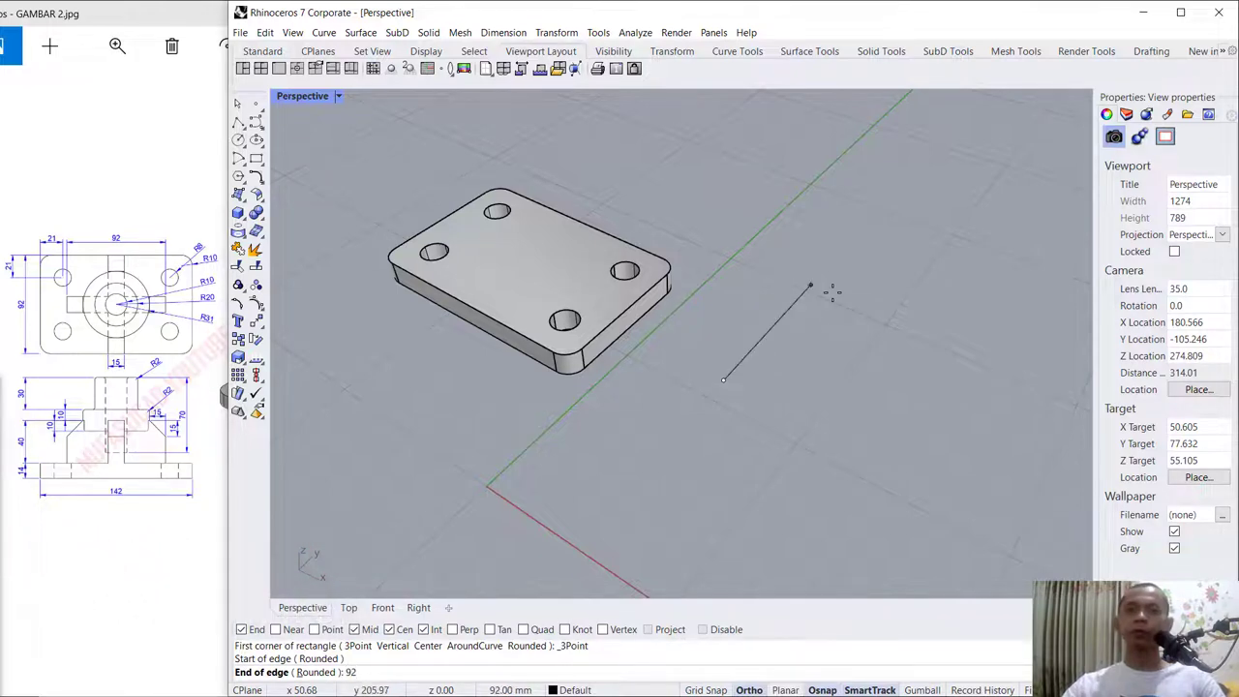
text(2)
key(Return)
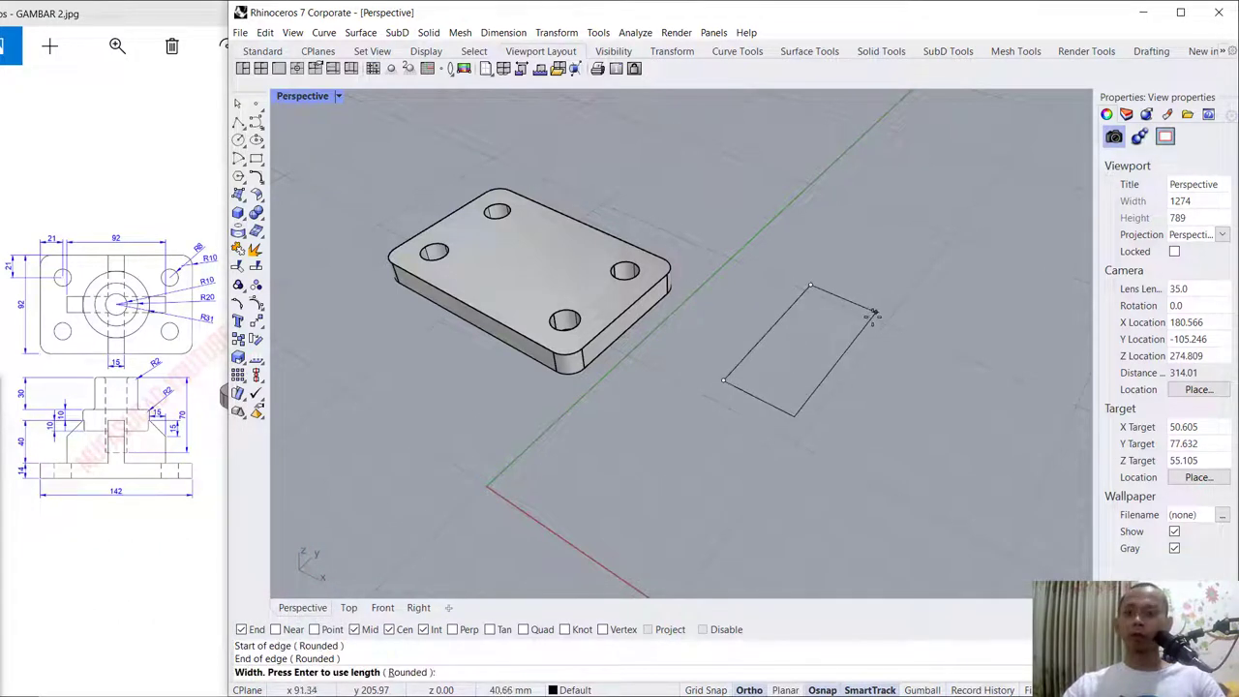
text(15)
click(868, 320)
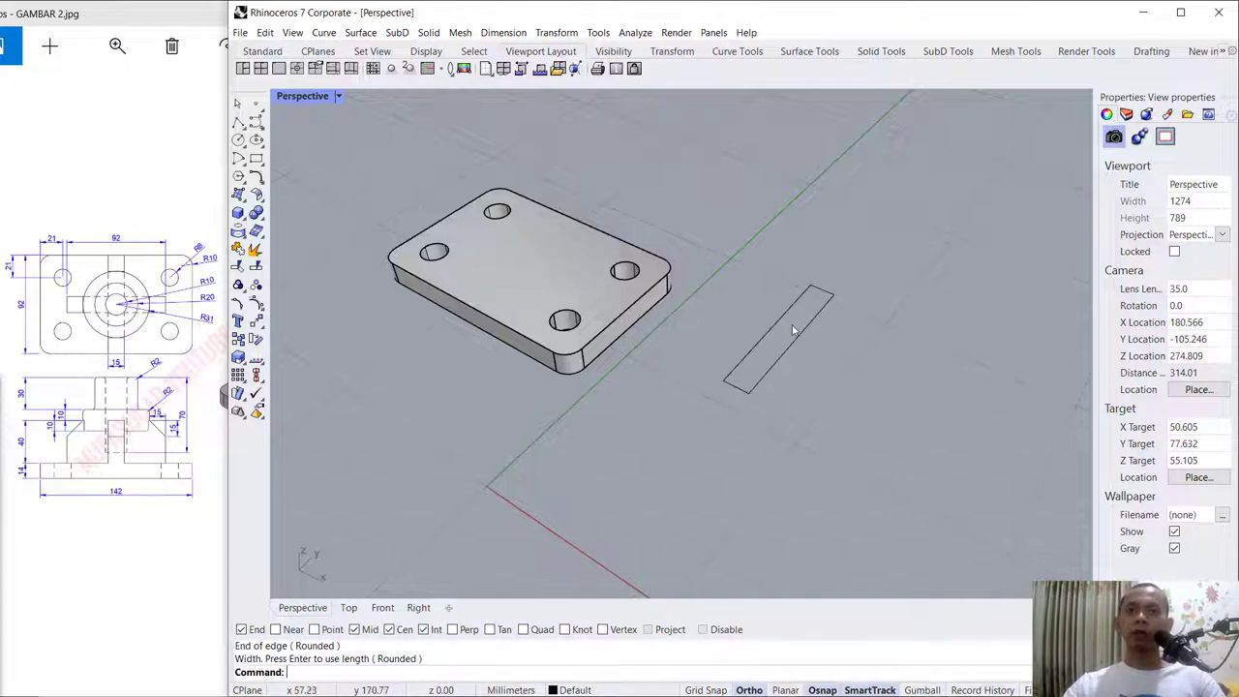
Step: Rotate a copy of the 92 by 15 rectangle 90° about its centre
text(ro)
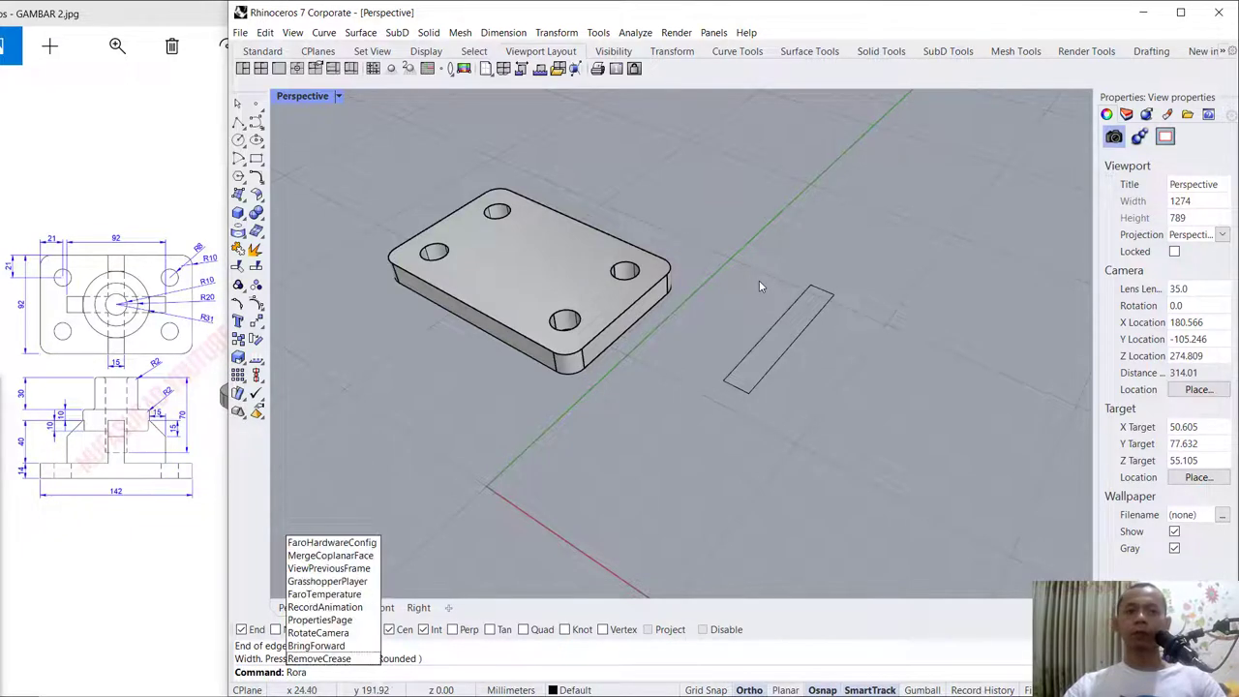
text(tate)
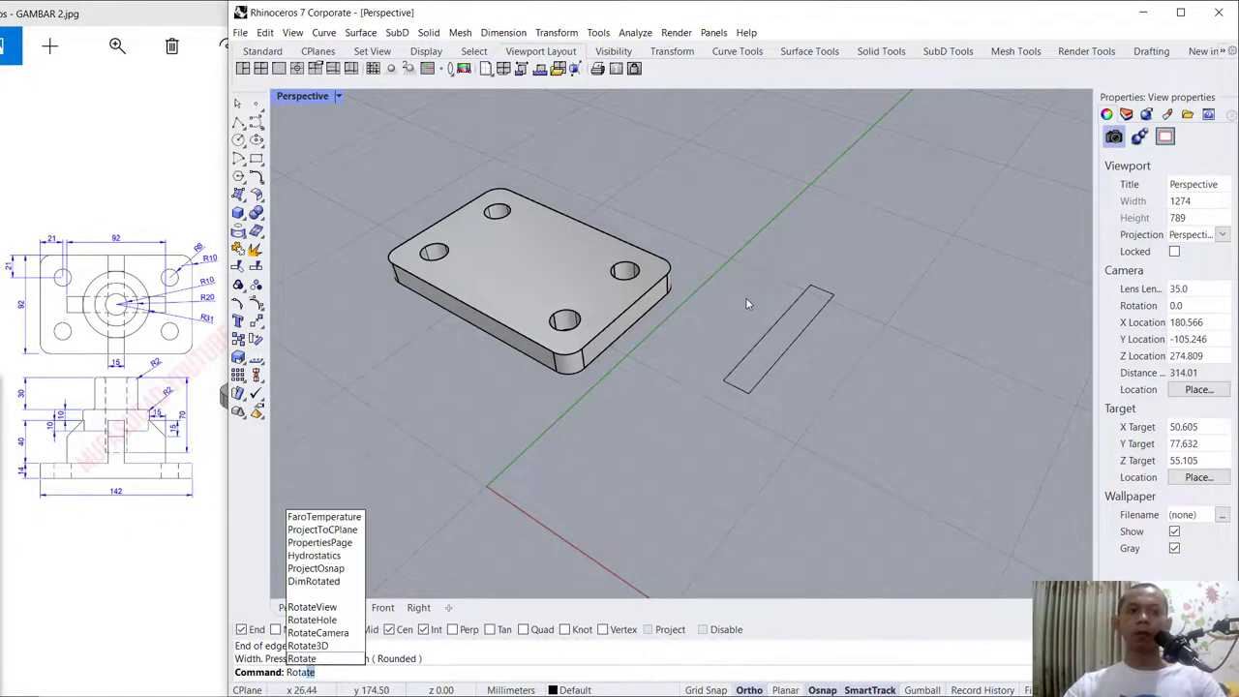
key(Return)
click(767, 335)
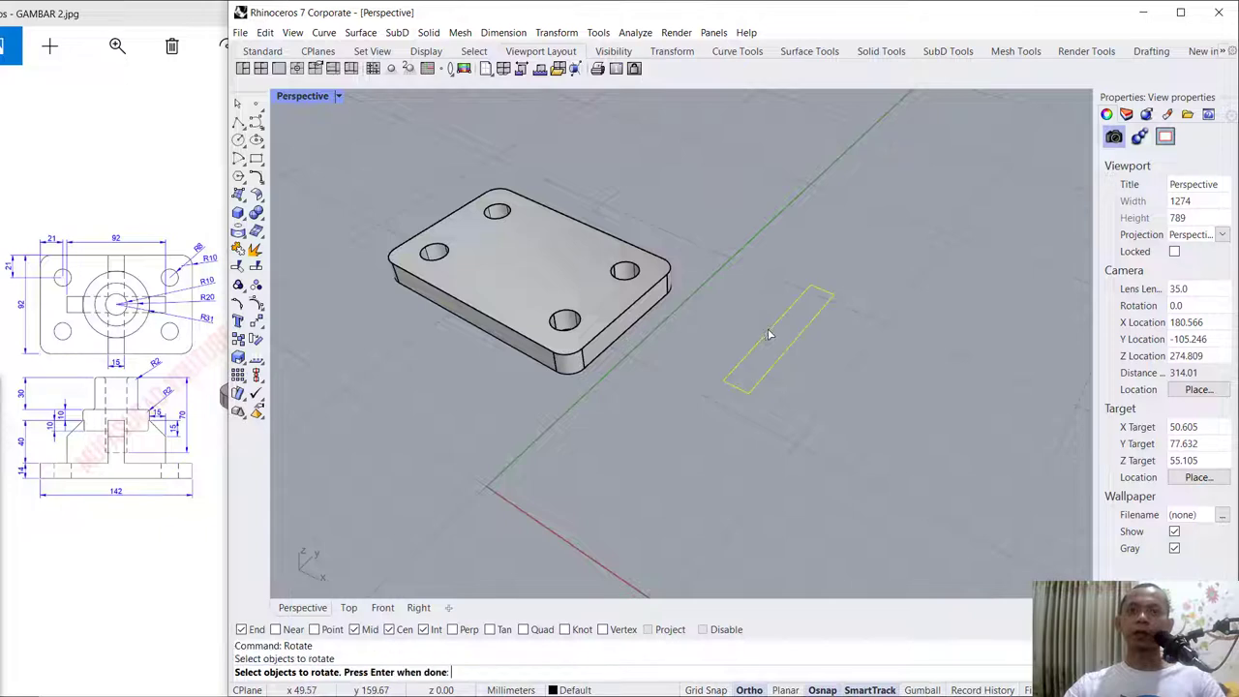
key(Return)
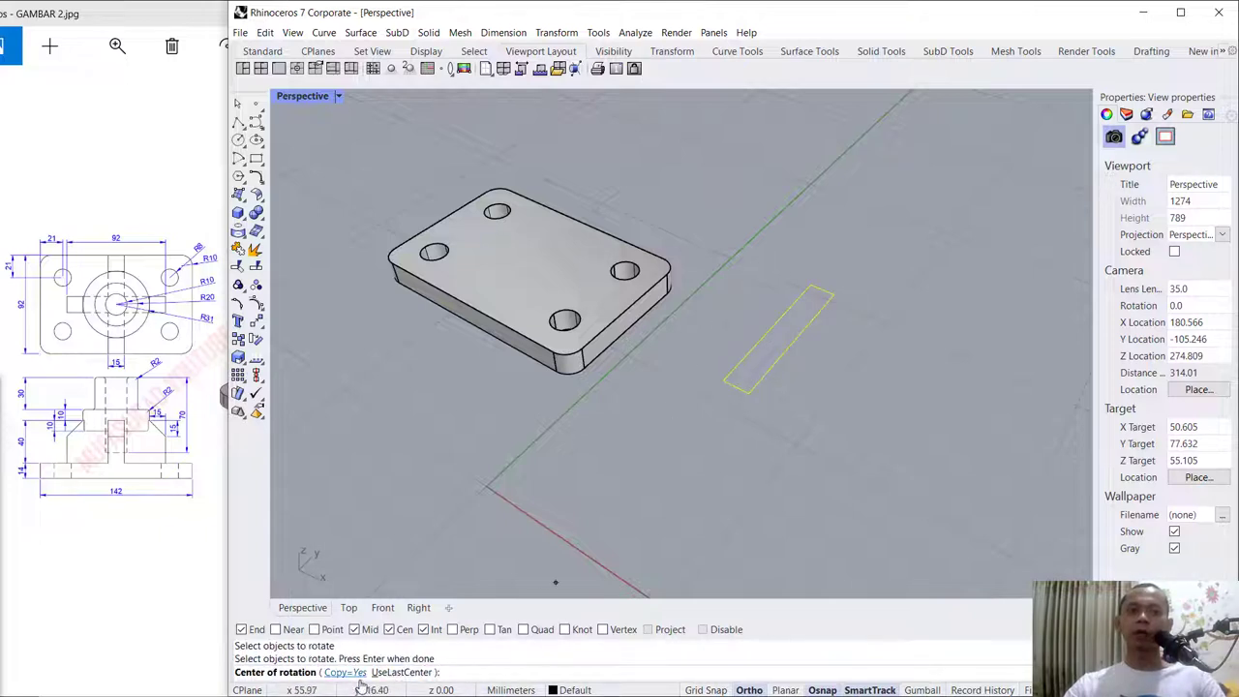
key(Return)
text(c)
key(Return)
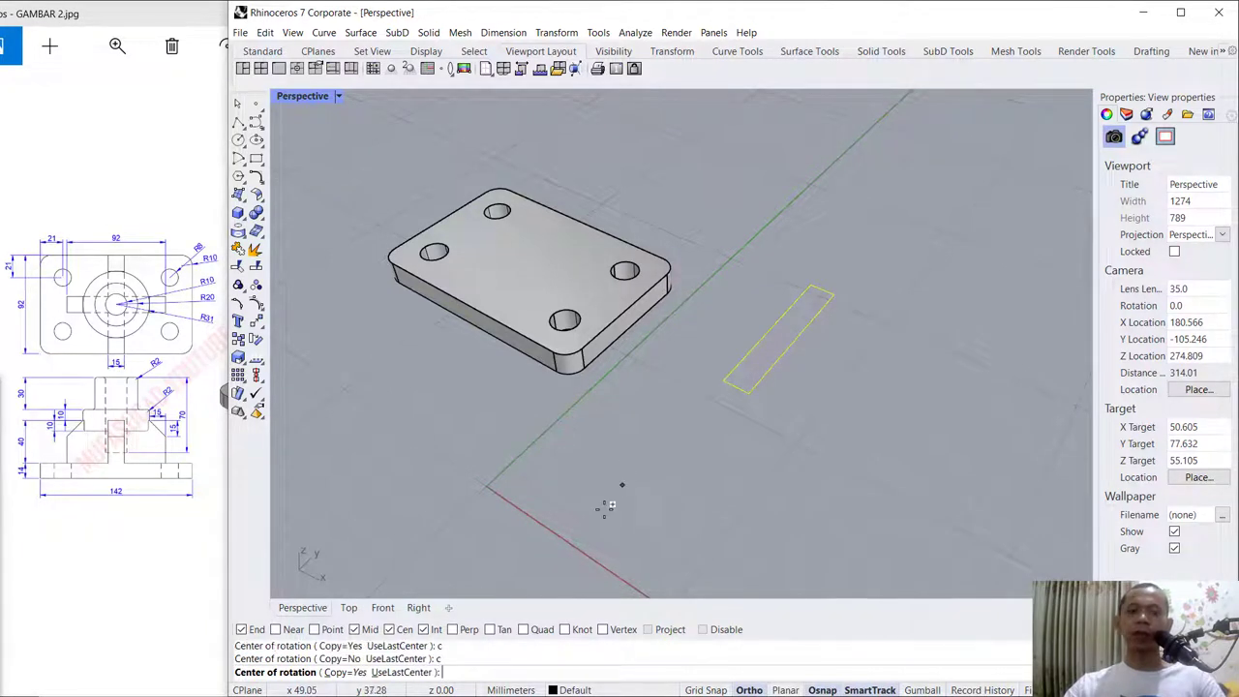
click(784, 346)
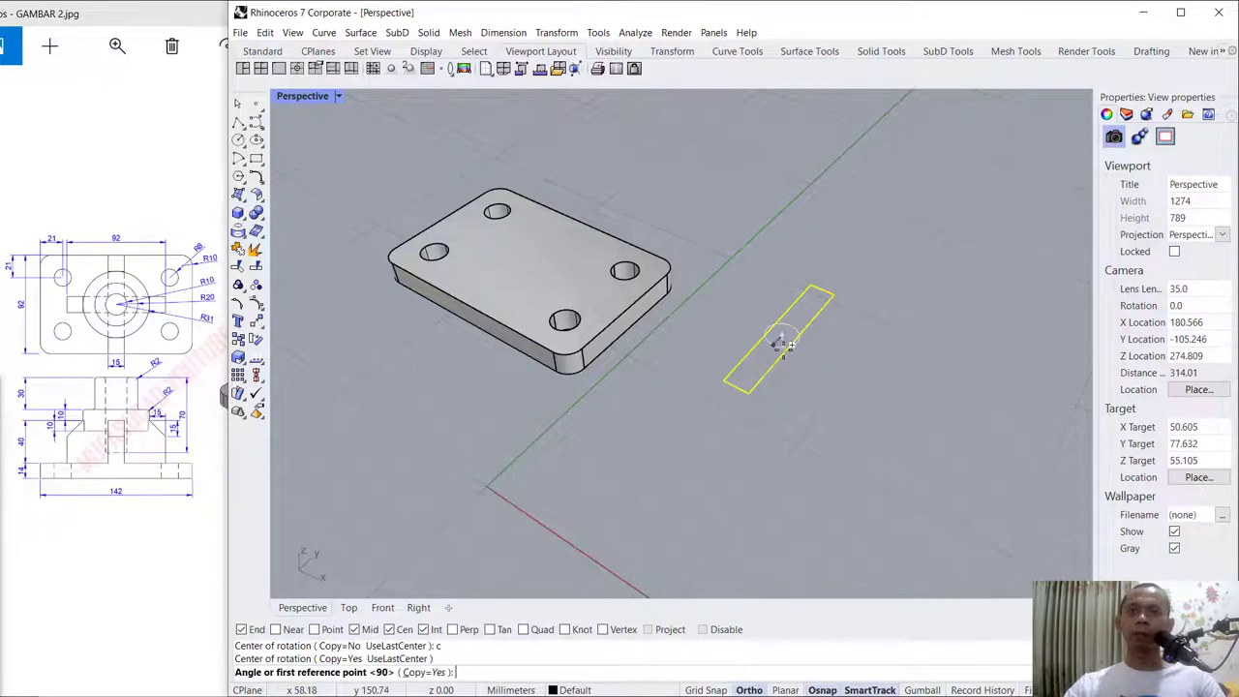
click(819, 350)
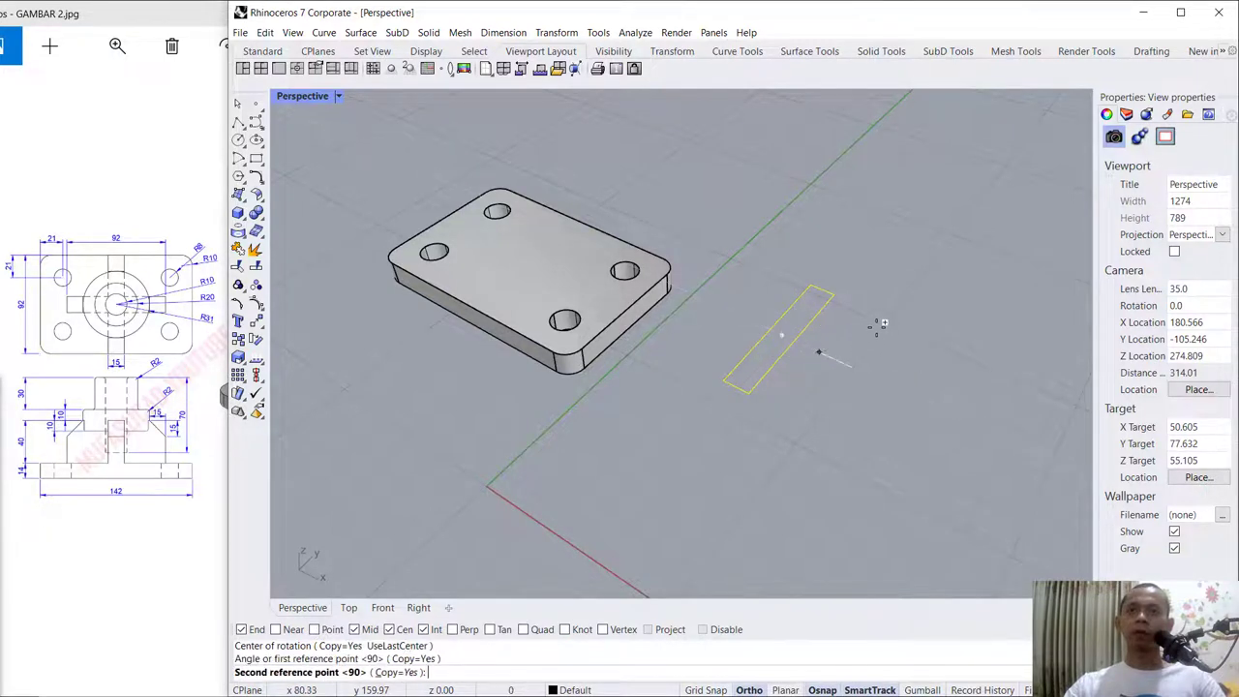
click(871, 282)
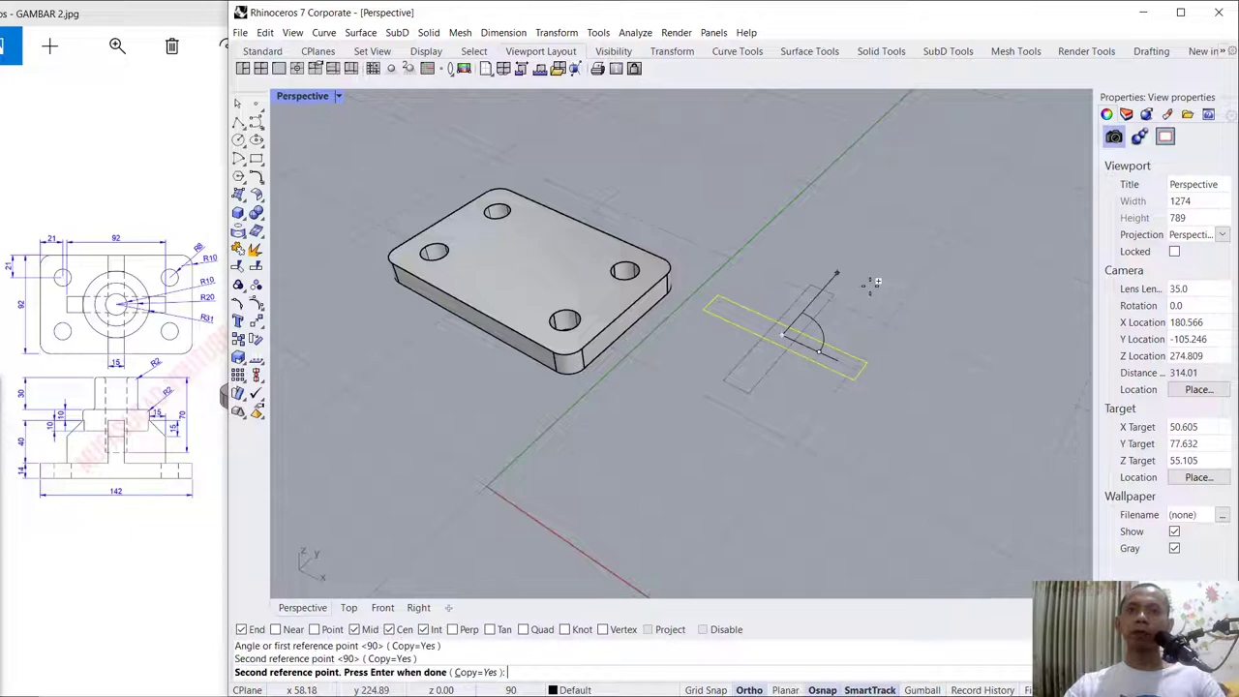
key(Return)
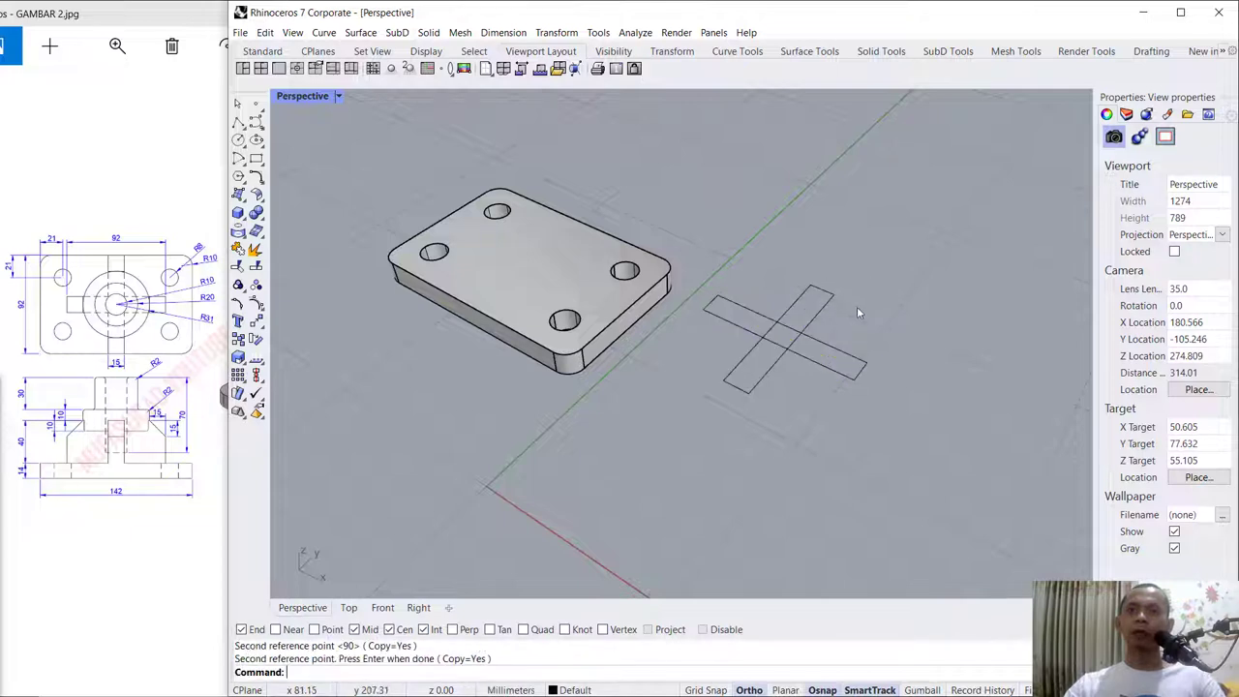
scroll(864, 347, up, 3)
Step: Trim the vertical rectangle's segments inside the horizontal band
text(trim)
key(Return)
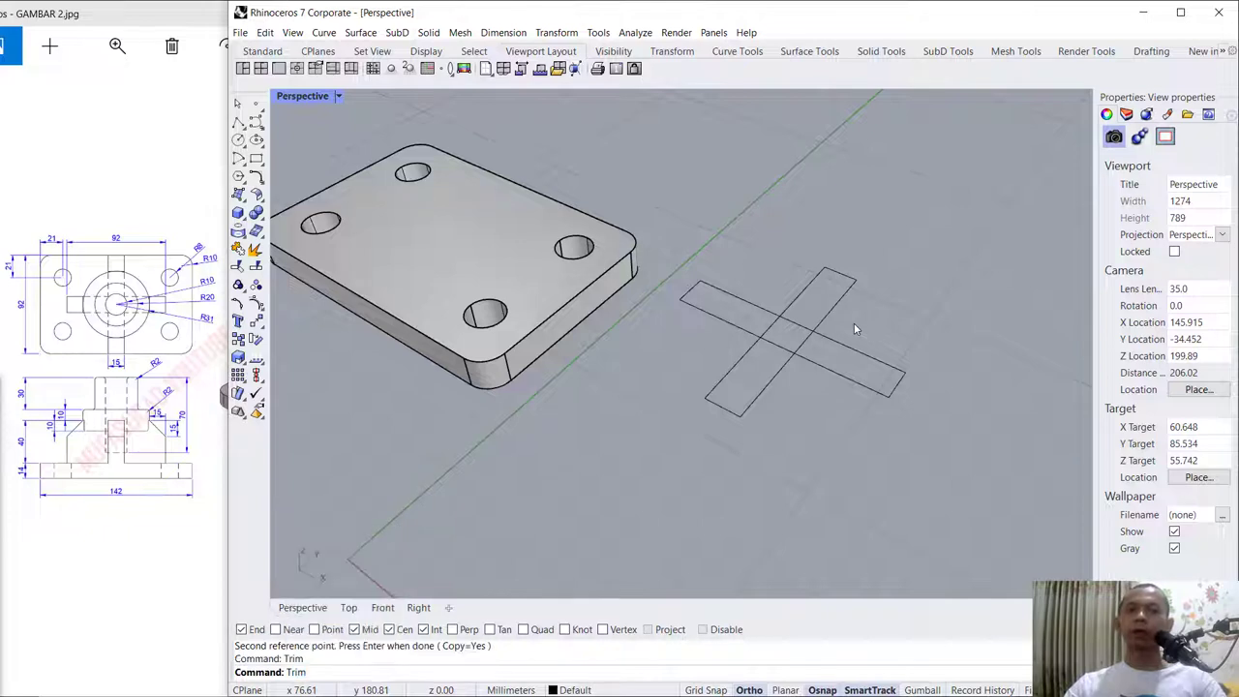
click(825, 336)
key(Return)
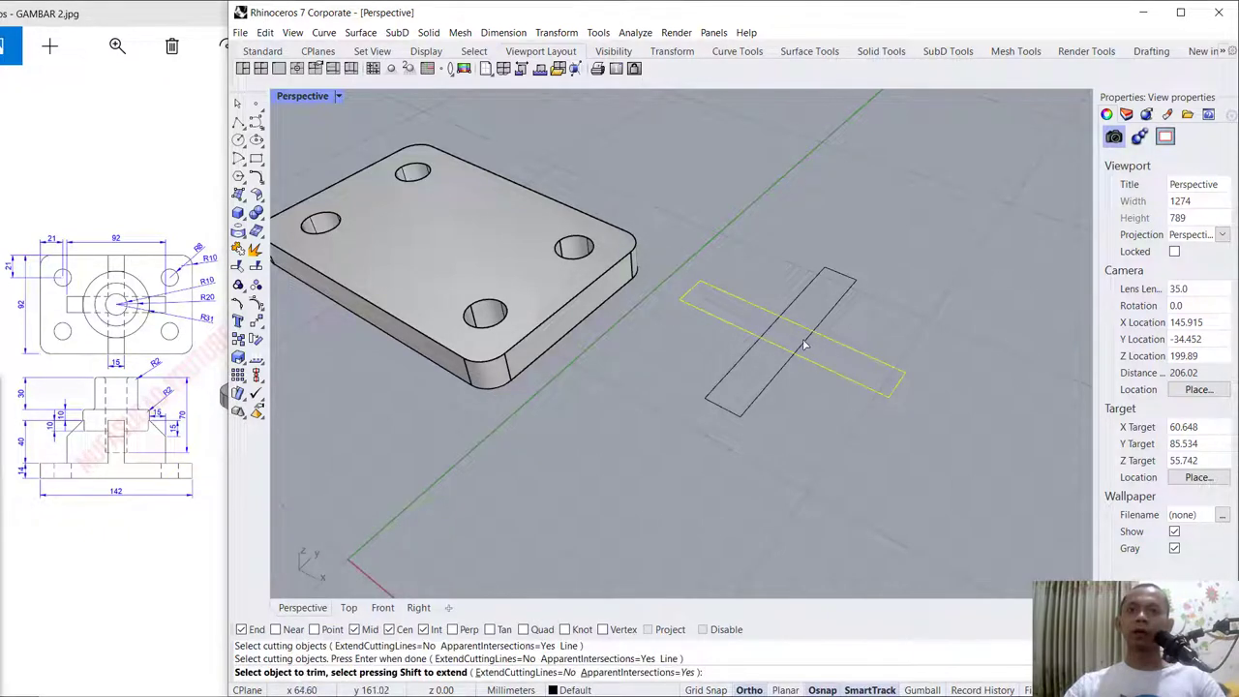
click(798, 343)
click(774, 335)
key(Return)
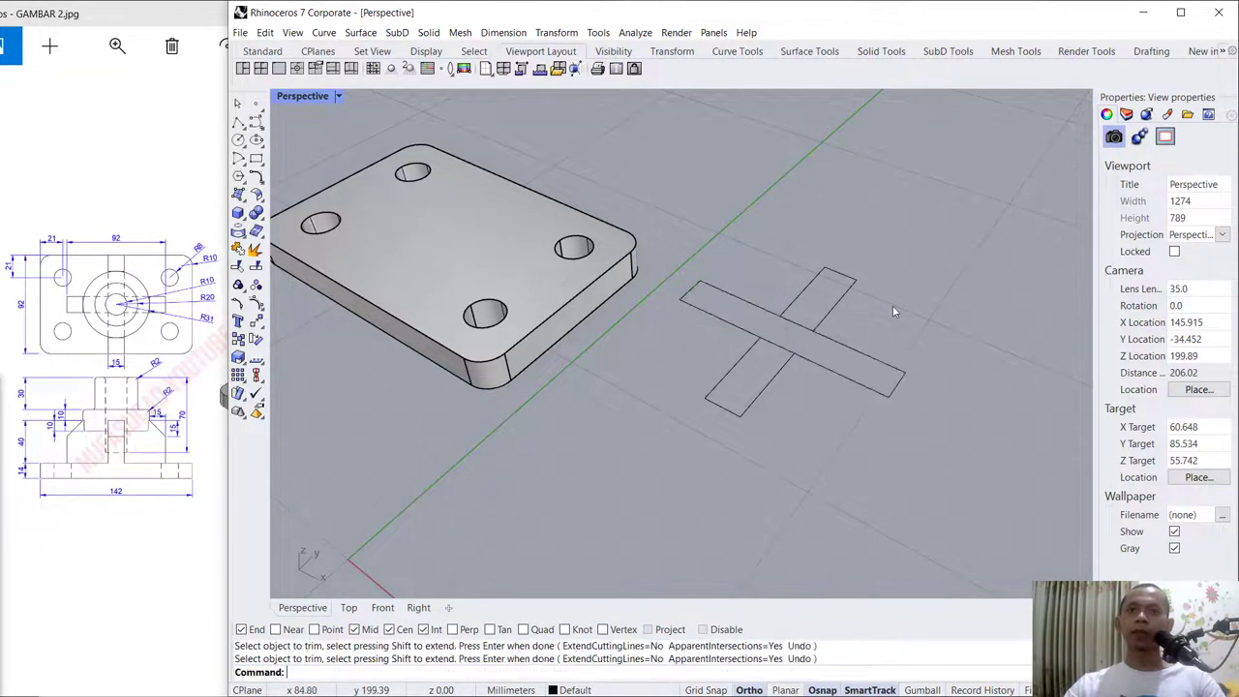
Step: Trim the horizontal rectangle's edges where the vertical arms cross them
key(Return)
click(841, 305)
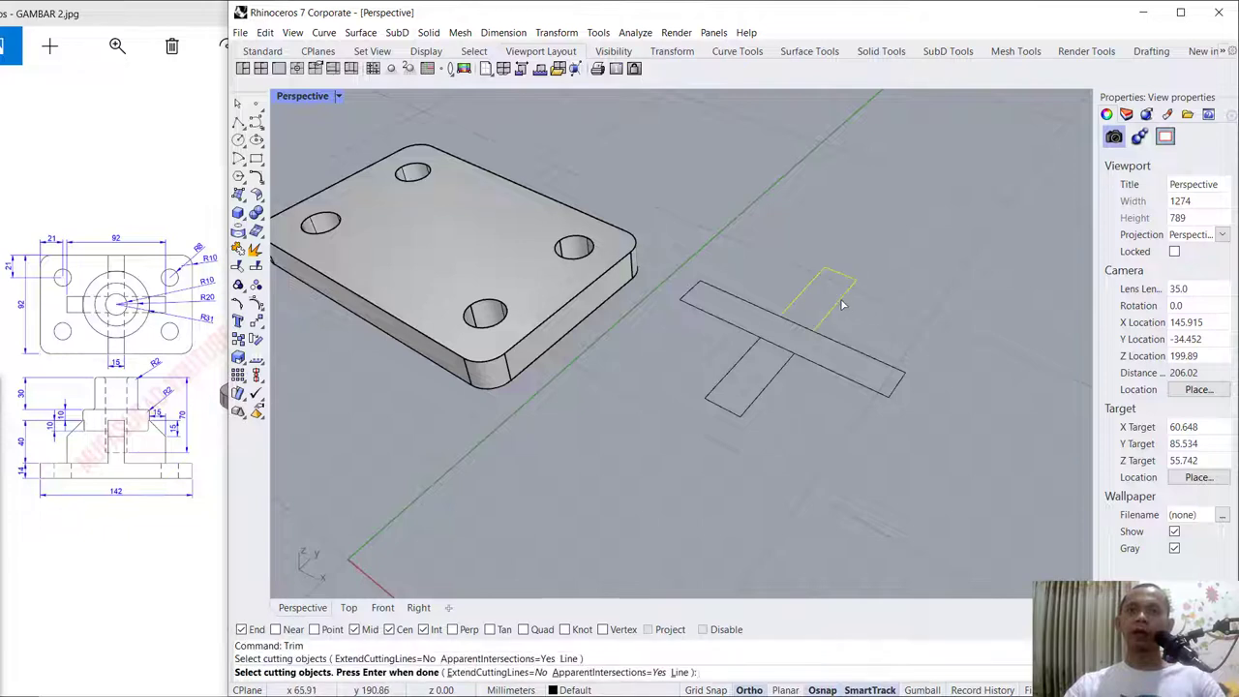
click(781, 374)
key(Return)
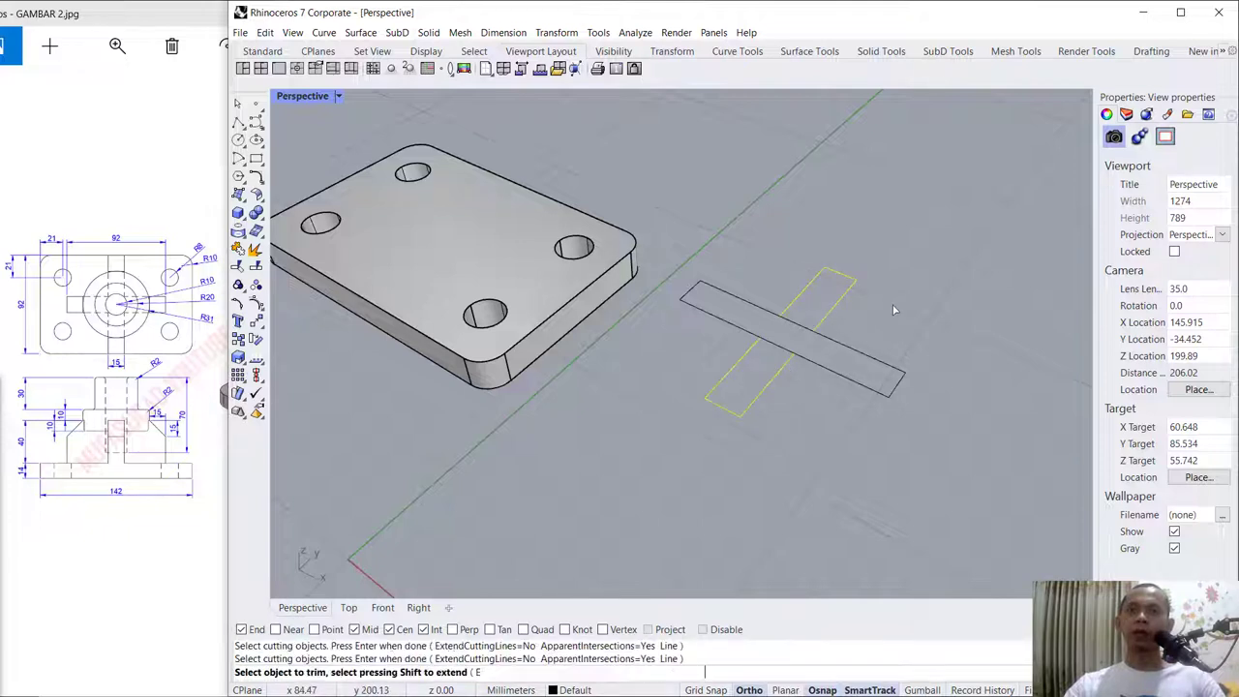
click(799, 329)
click(771, 352)
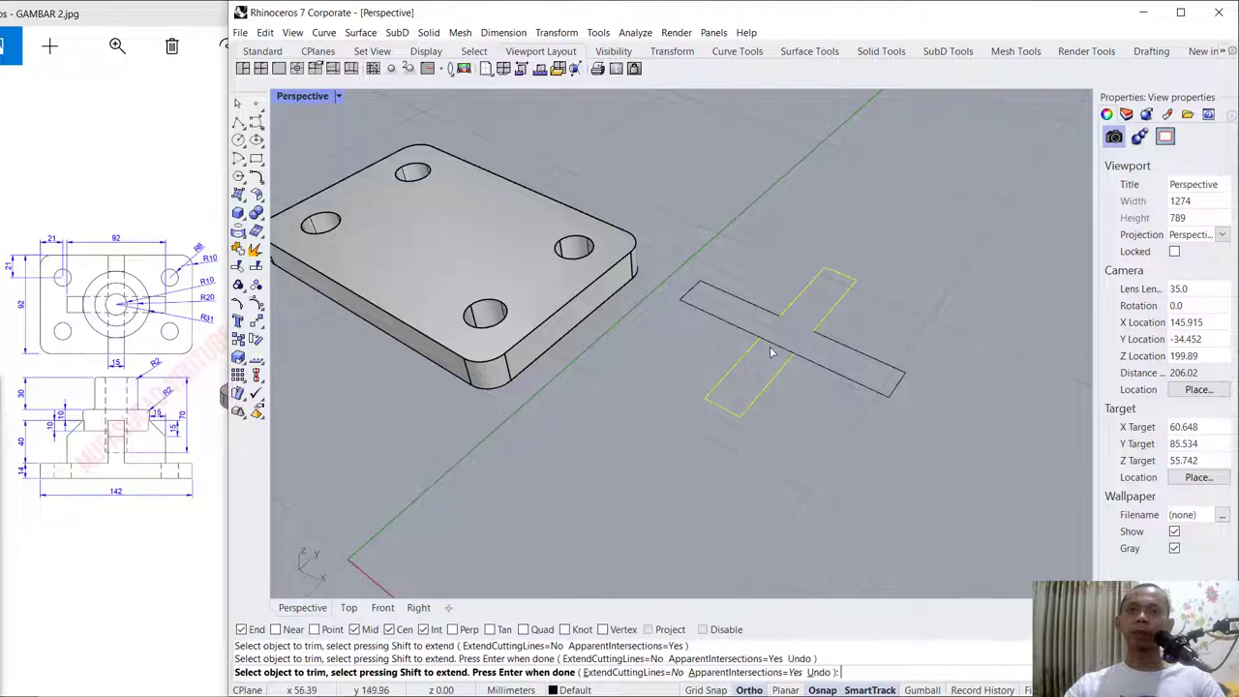
key(Return)
Step: Join the four trimmed pieces into one closed cross-shaped curve
text(j)
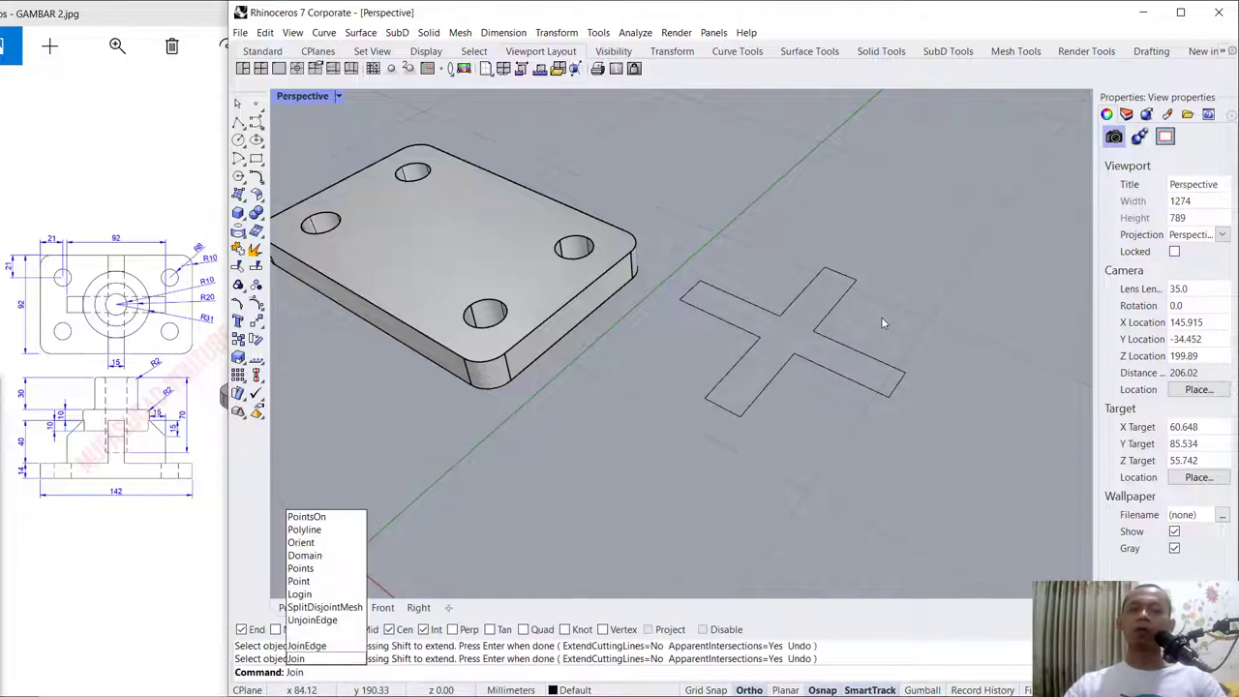
key(Return)
click(837, 308)
click(761, 310)
click(767, 352)
click(818, 367)
scroll(870, 307, down, 3)
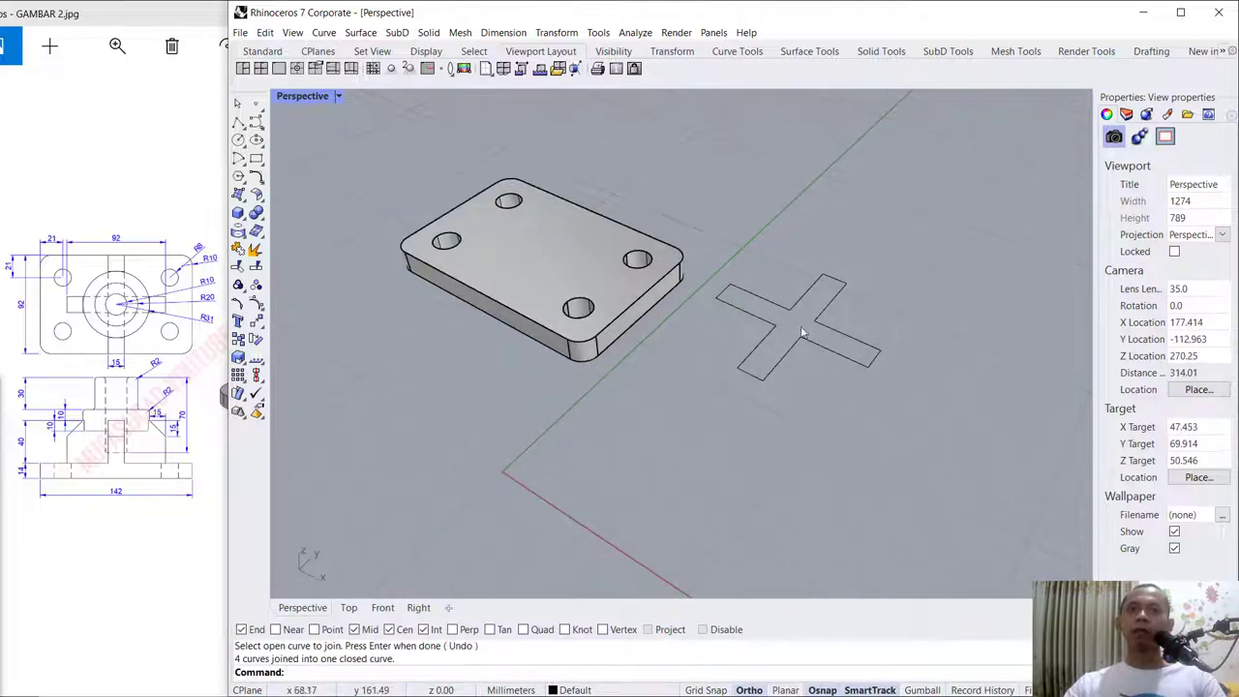
right_drag(743, 231, 770, 263)
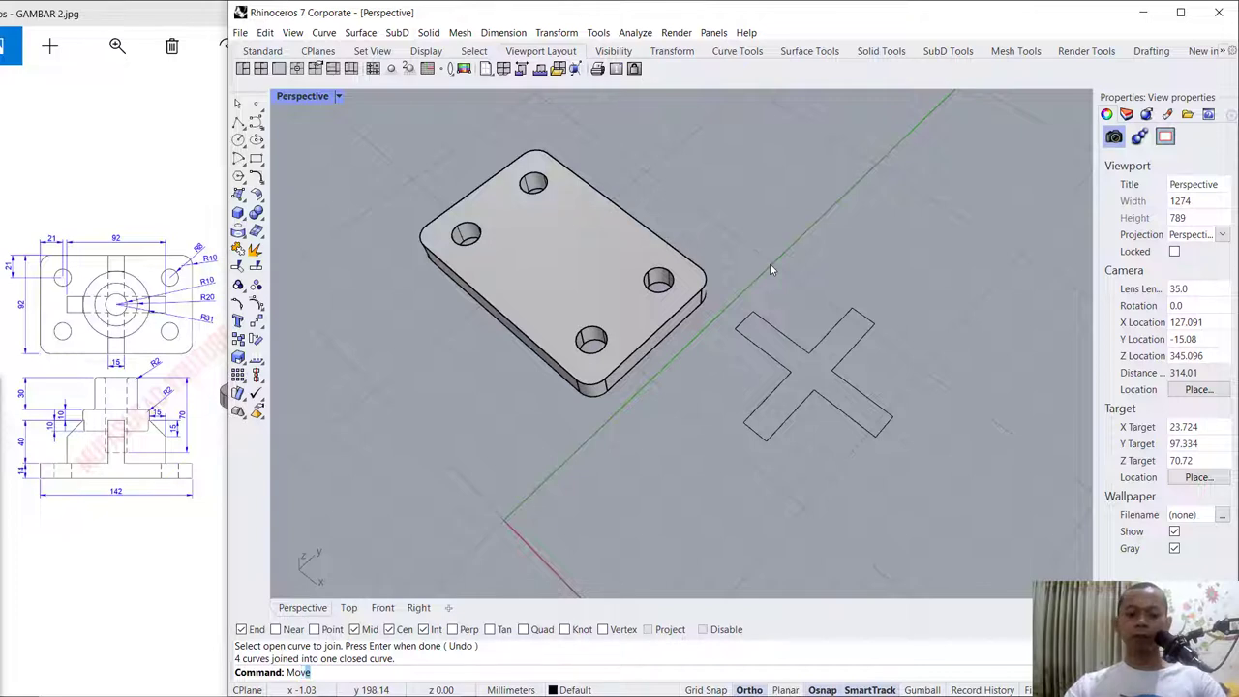
Step: Move the cross outline from its centre intersection to the centre of the plate's top face
click(823, 339)
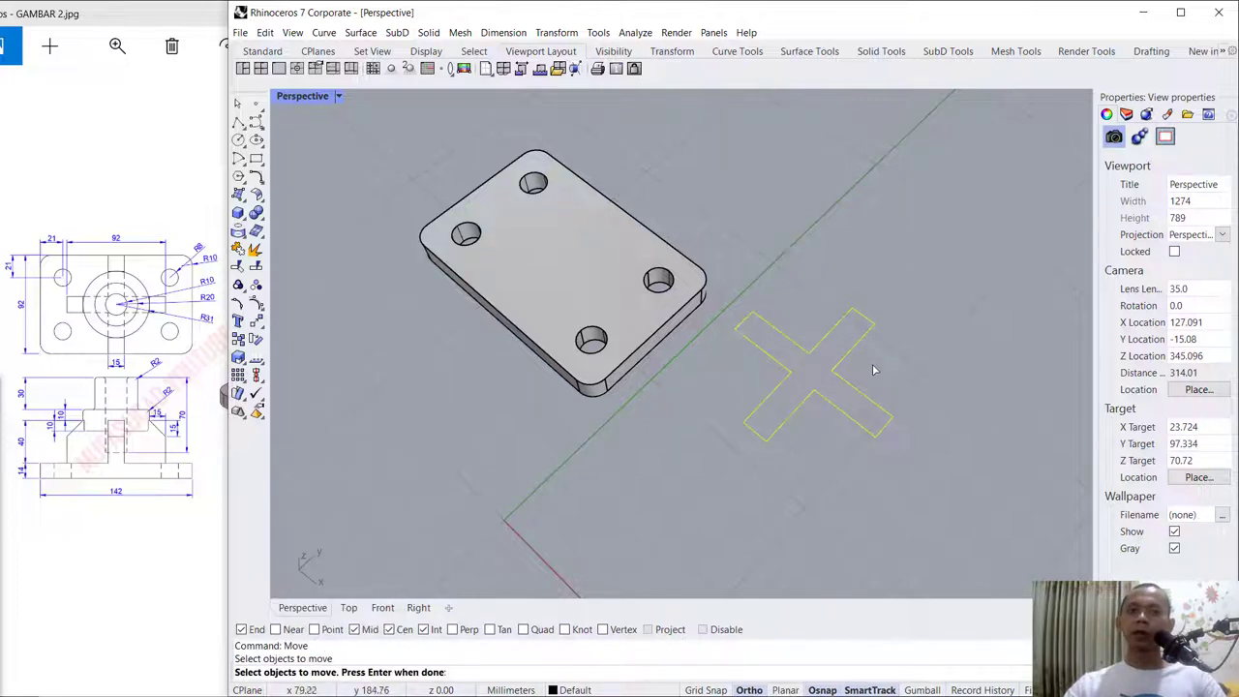
key(Return)
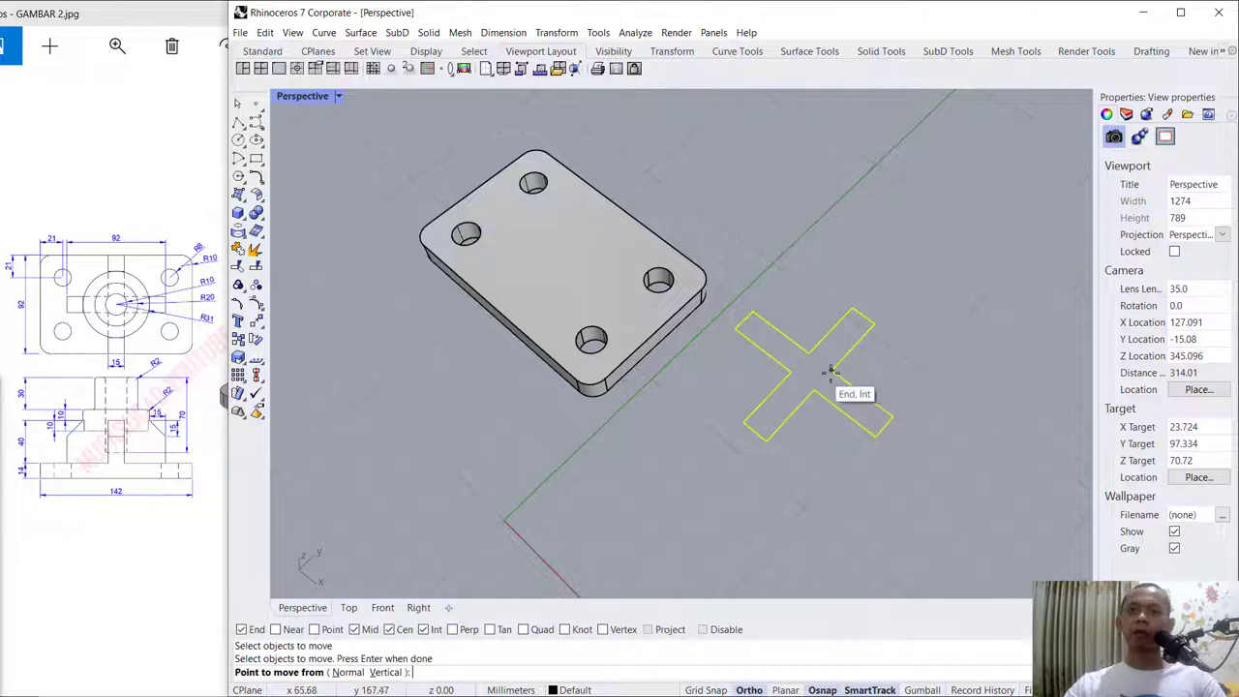
click(830, 370)
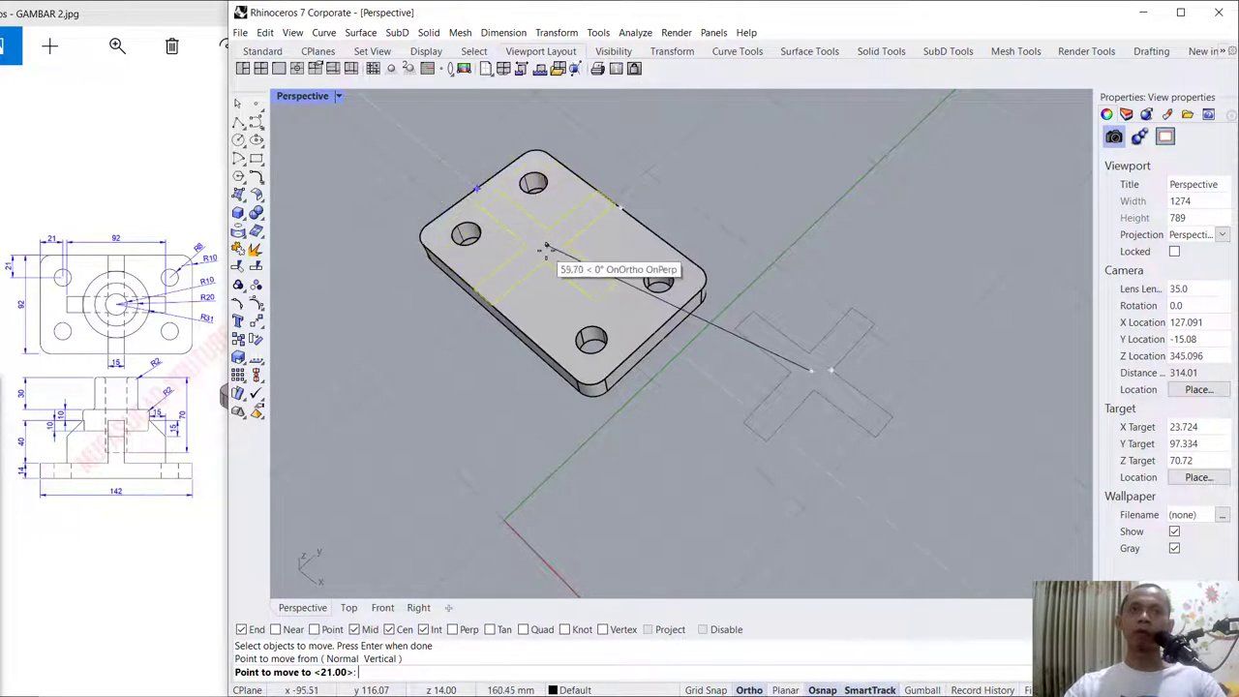
click(550, 251)
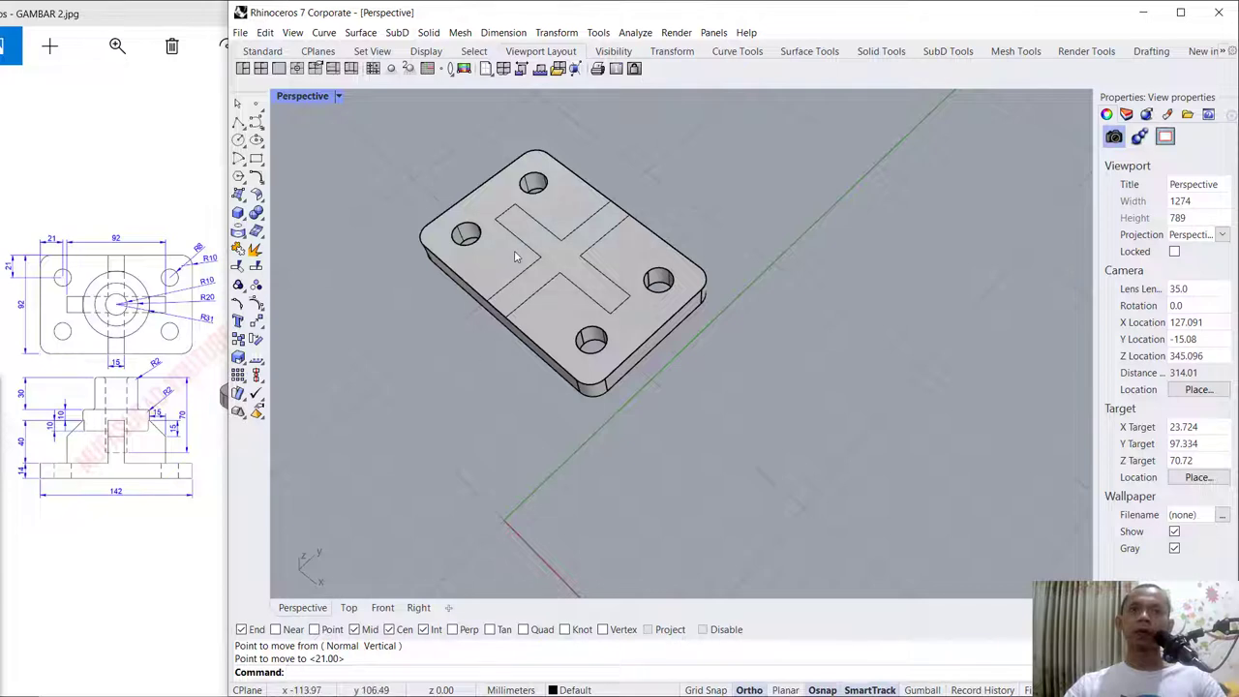
scroll(515, 255, up, 3)
right_drag(794, 392, 790, 335)
Step: Extrude the cross outline 40 mm into a solid rib block with ExtrudeCrv
click(655, 387)
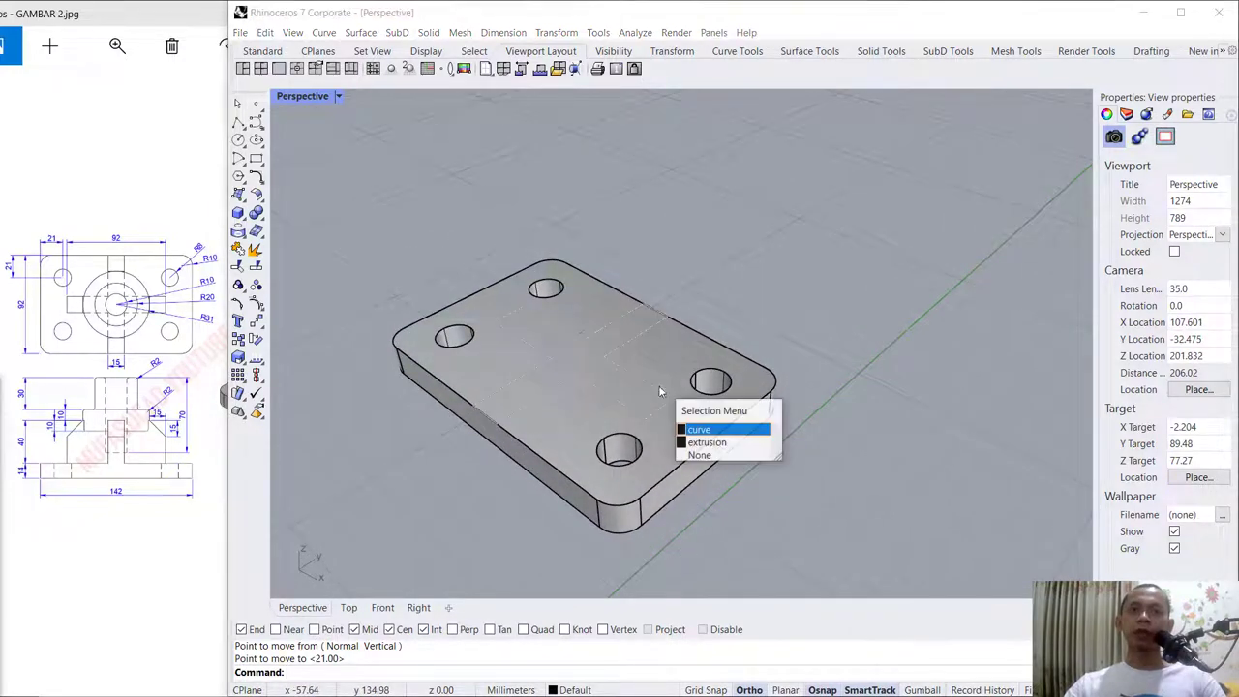
click(775, 307)
text(ExtrudeCrv)
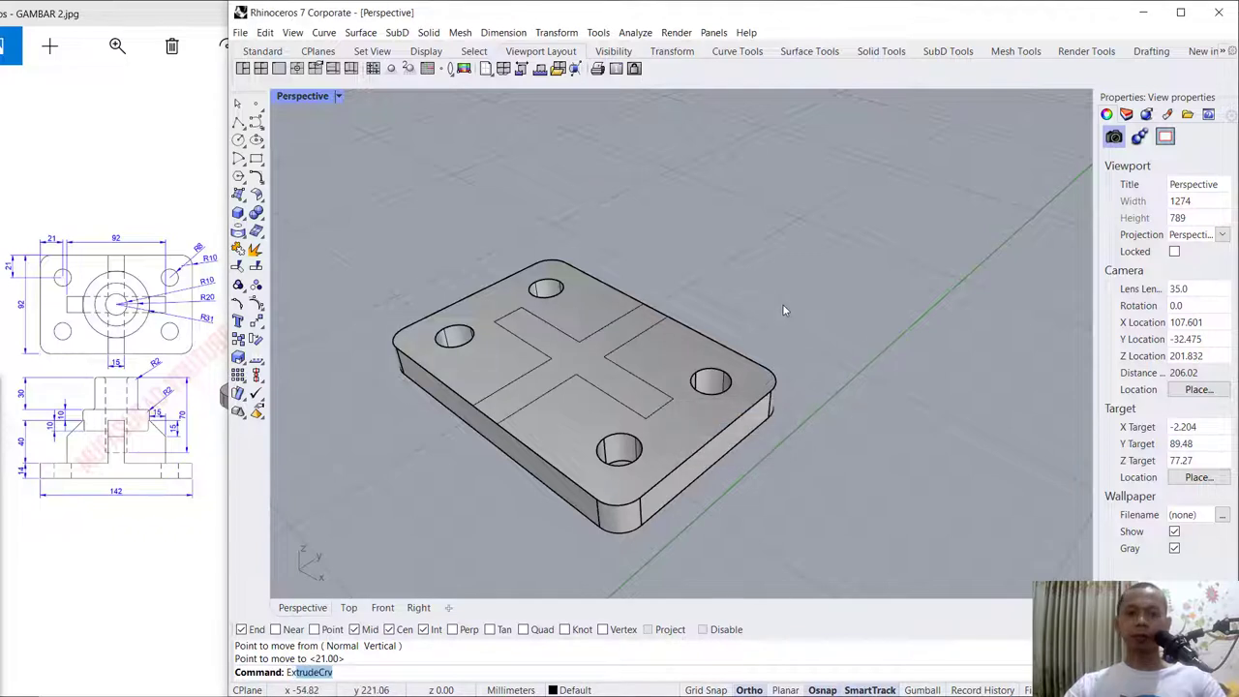
key(Return)
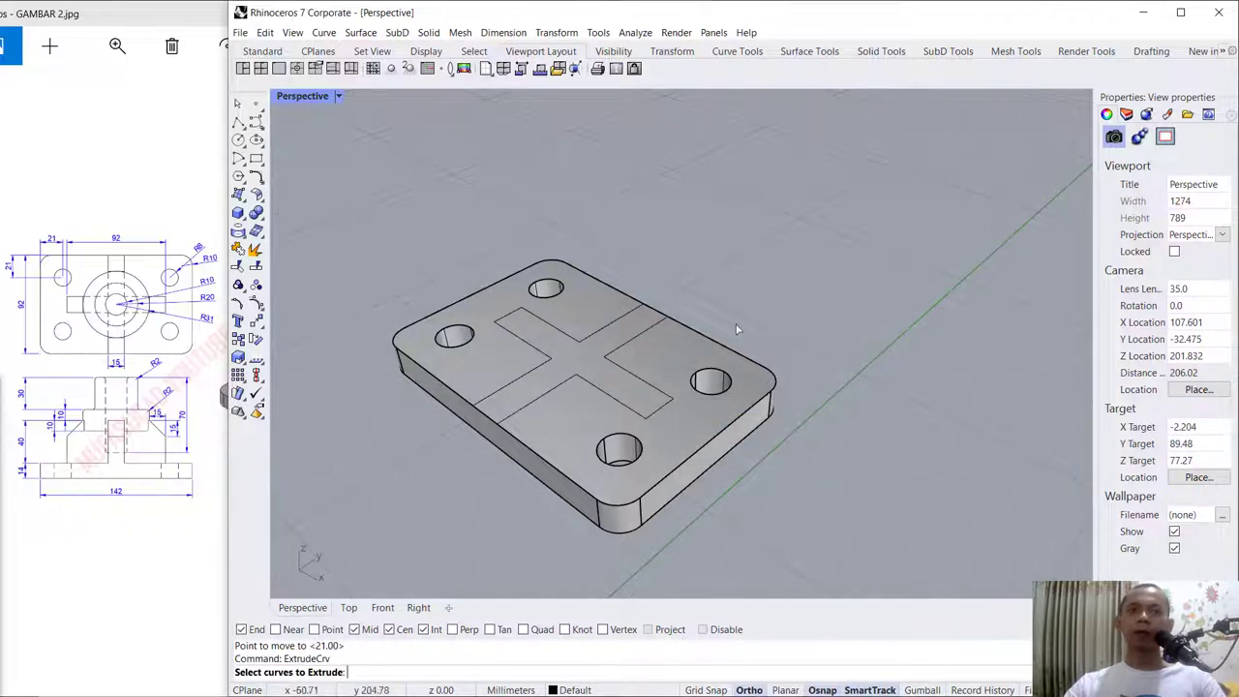
click(621, 371)
key(Return)
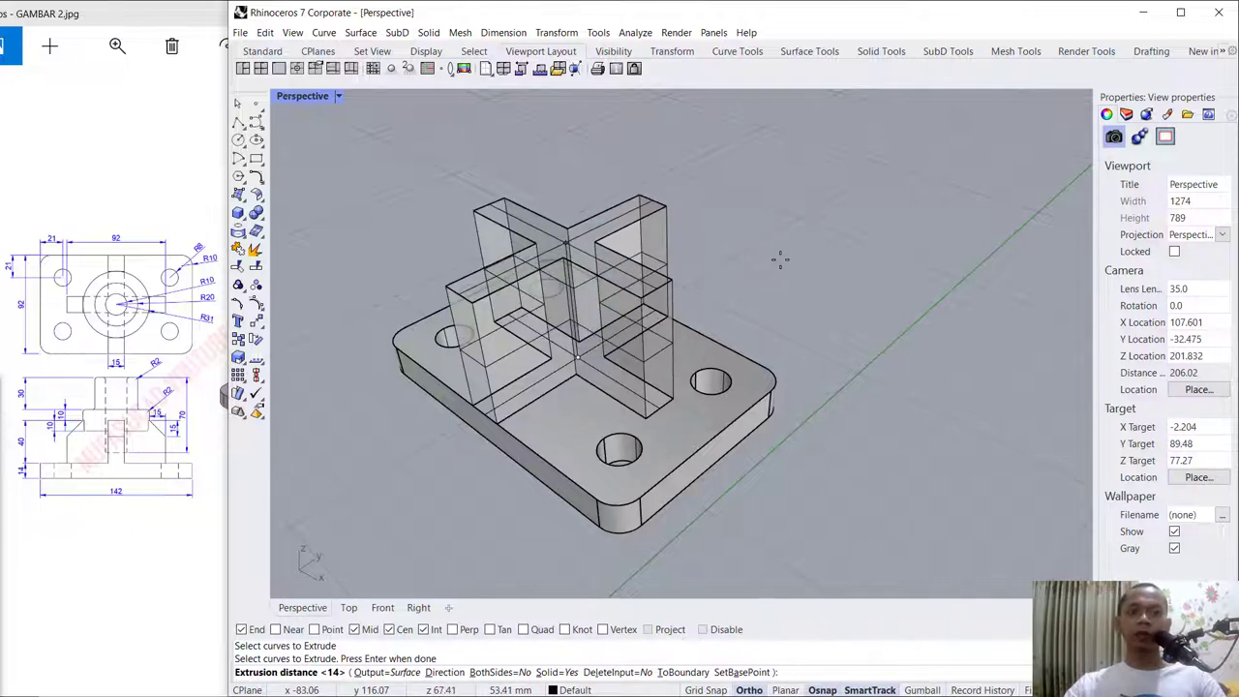
text(40)
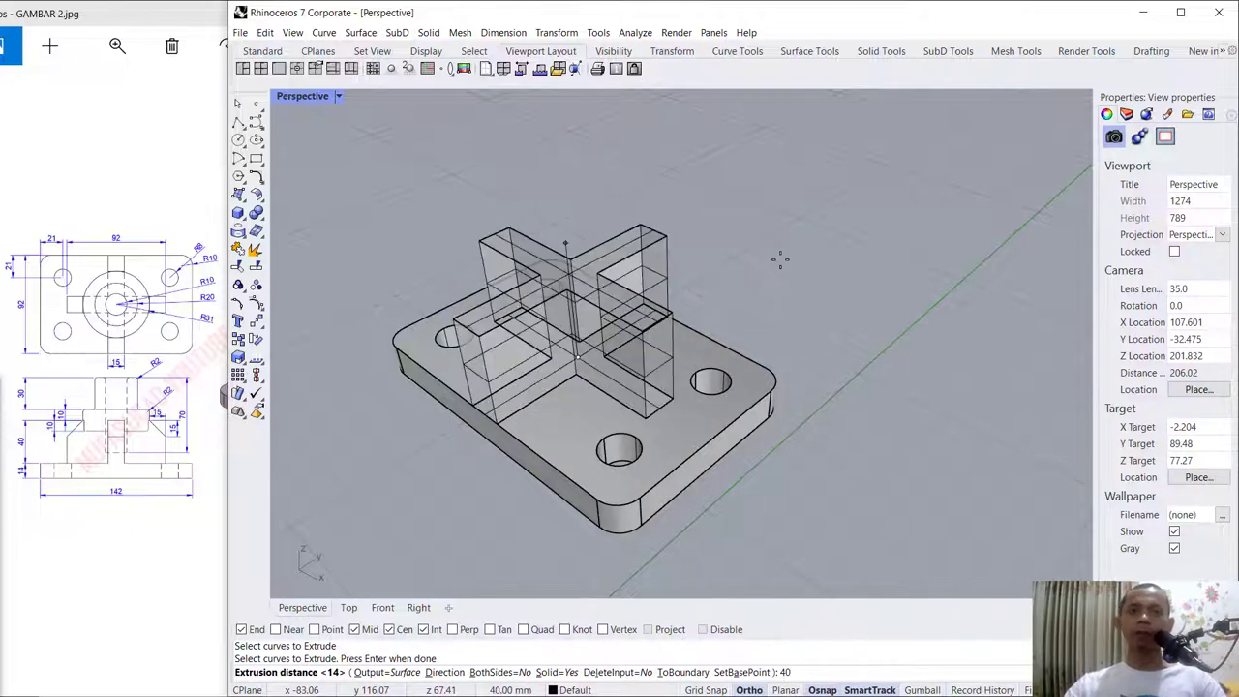
key(Return)
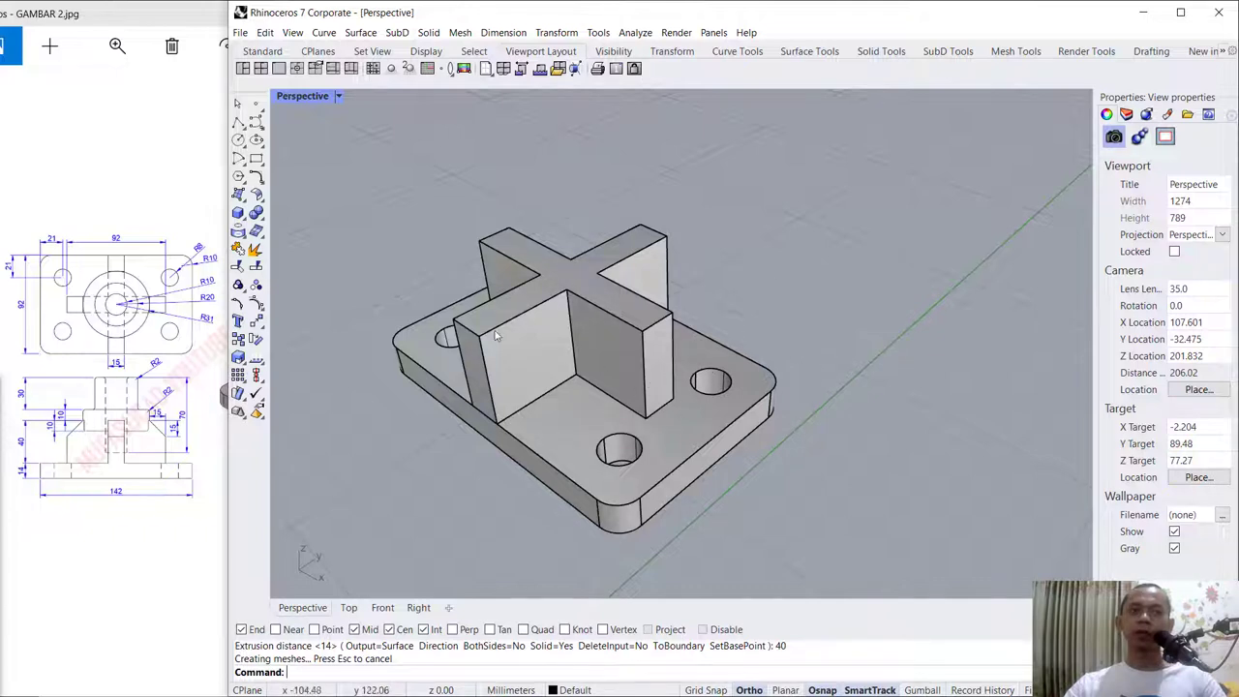
Step: Boolean-union the cross rib block with the base plate
click(256, 213)
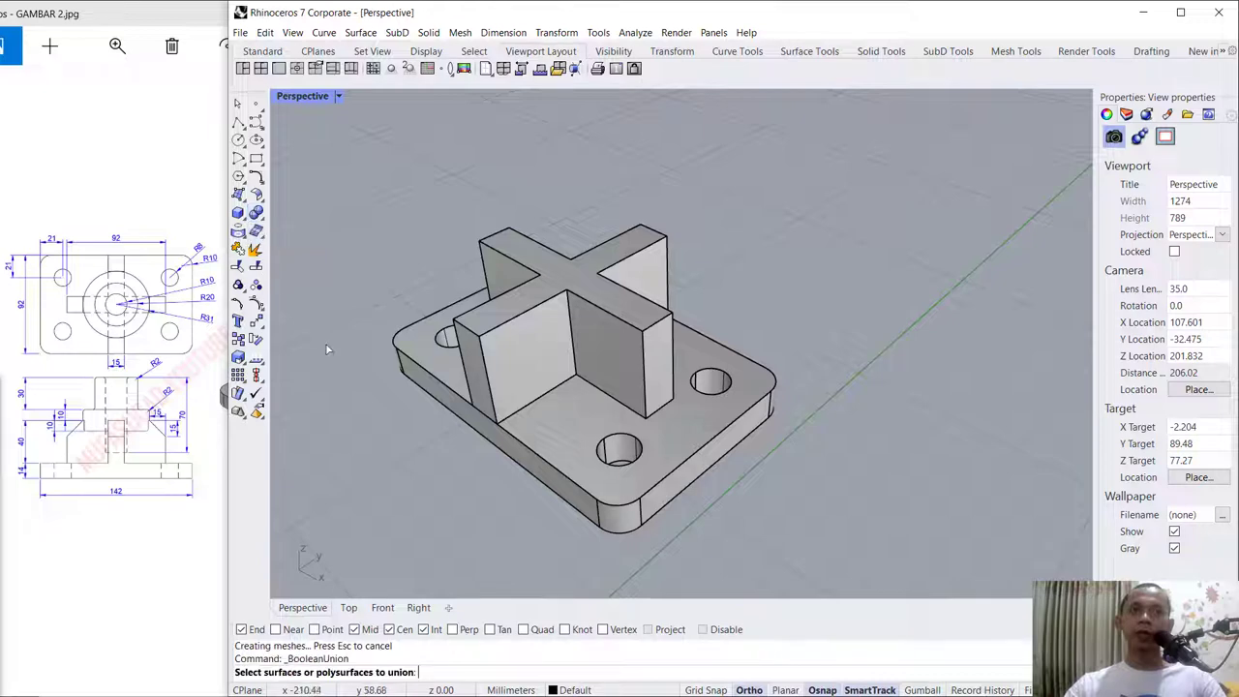
click(590, 348)
click(699, 427)
key(Return)
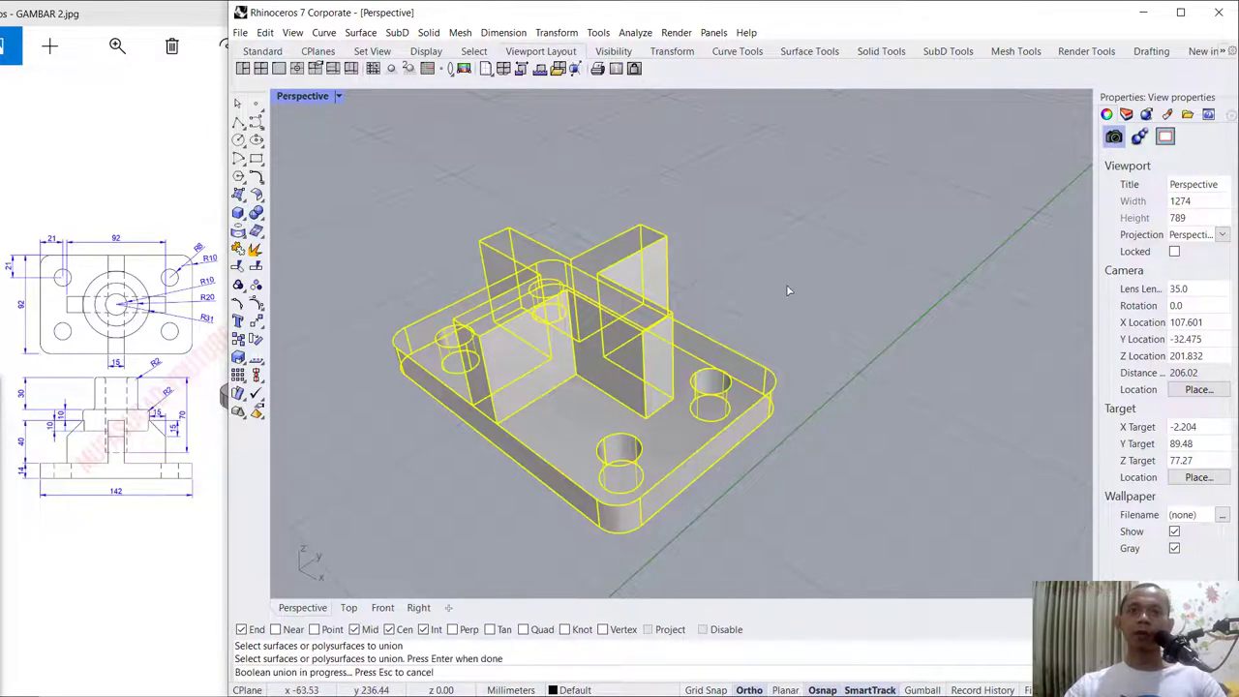
shift+right_drag(738, 281, 844, 305)
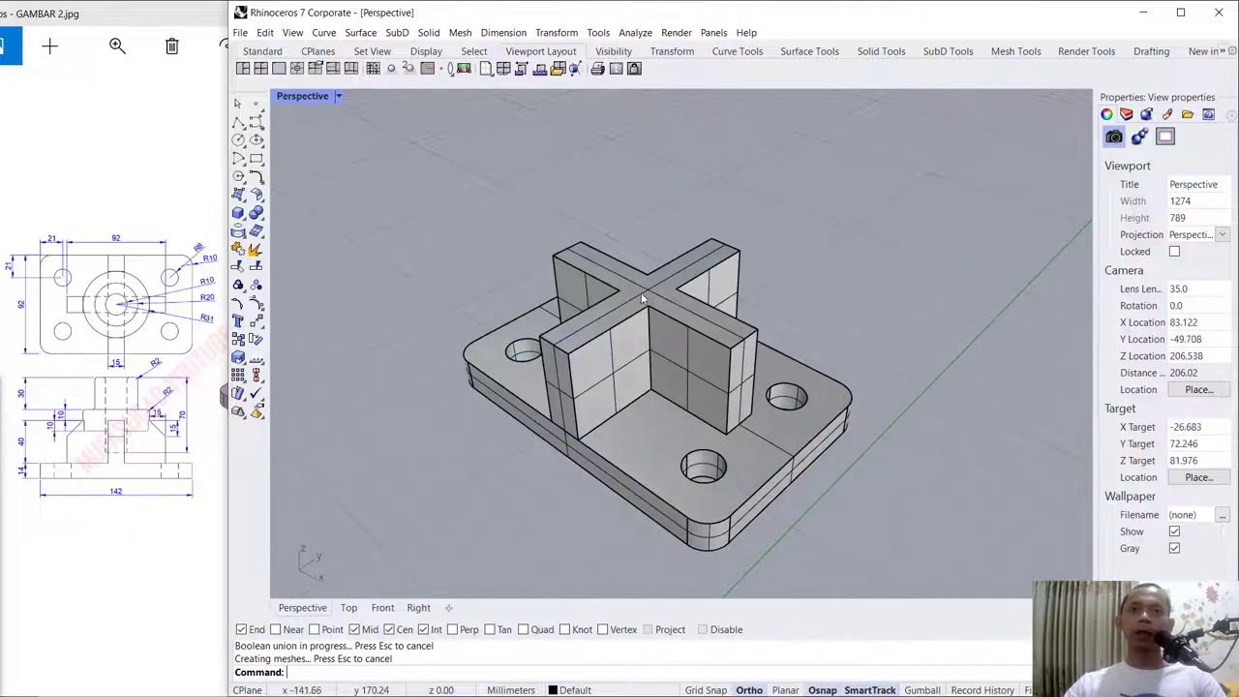
right_drag(665, 289, 716, 297)
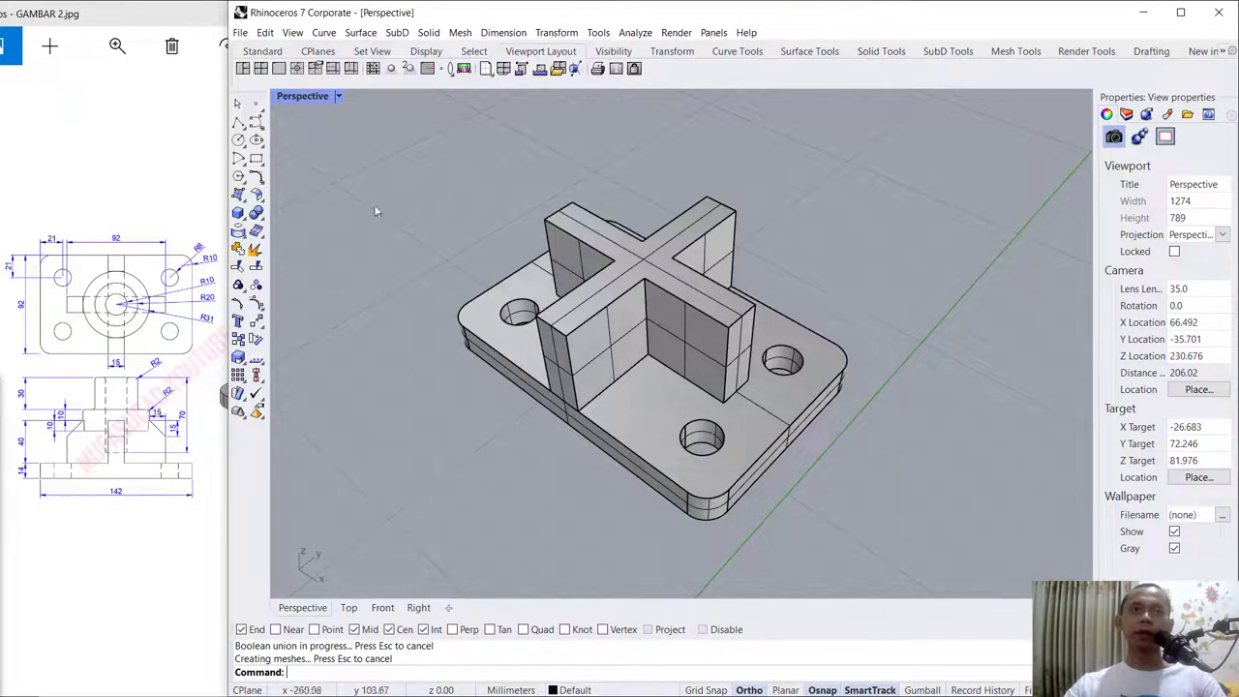
Step: Draw a radius 31 circle centred on the cross rib's top intersection
click(239, 139)
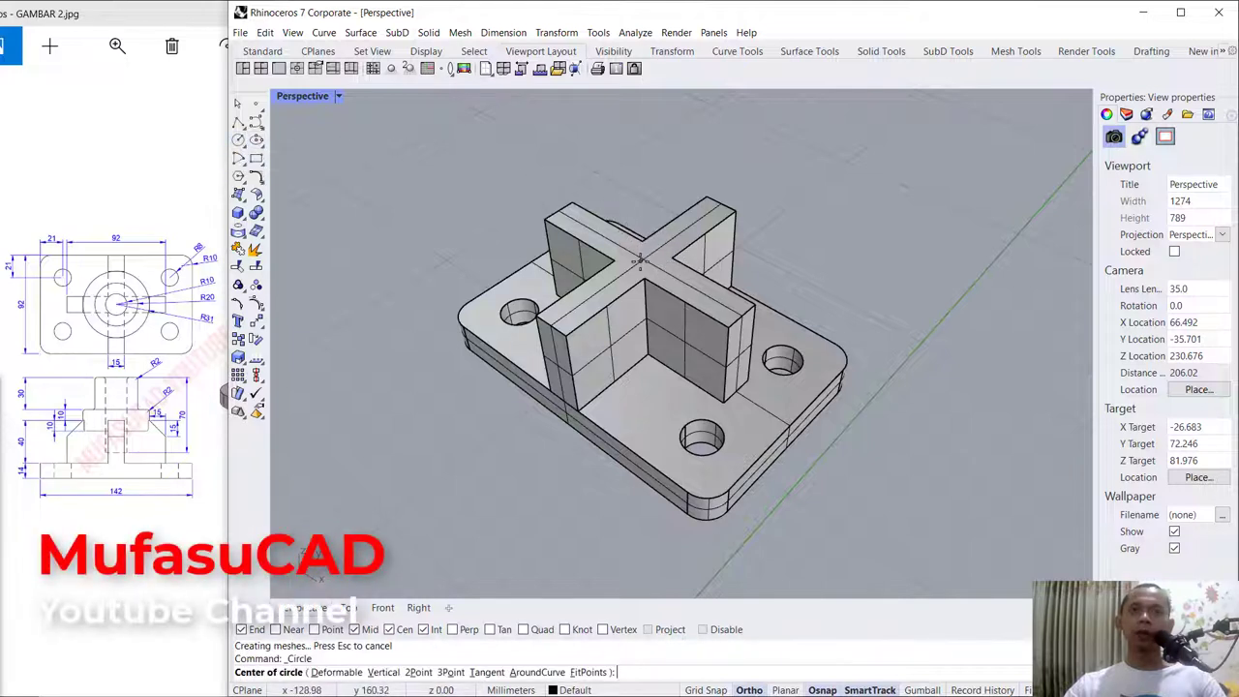
click(707, 283)
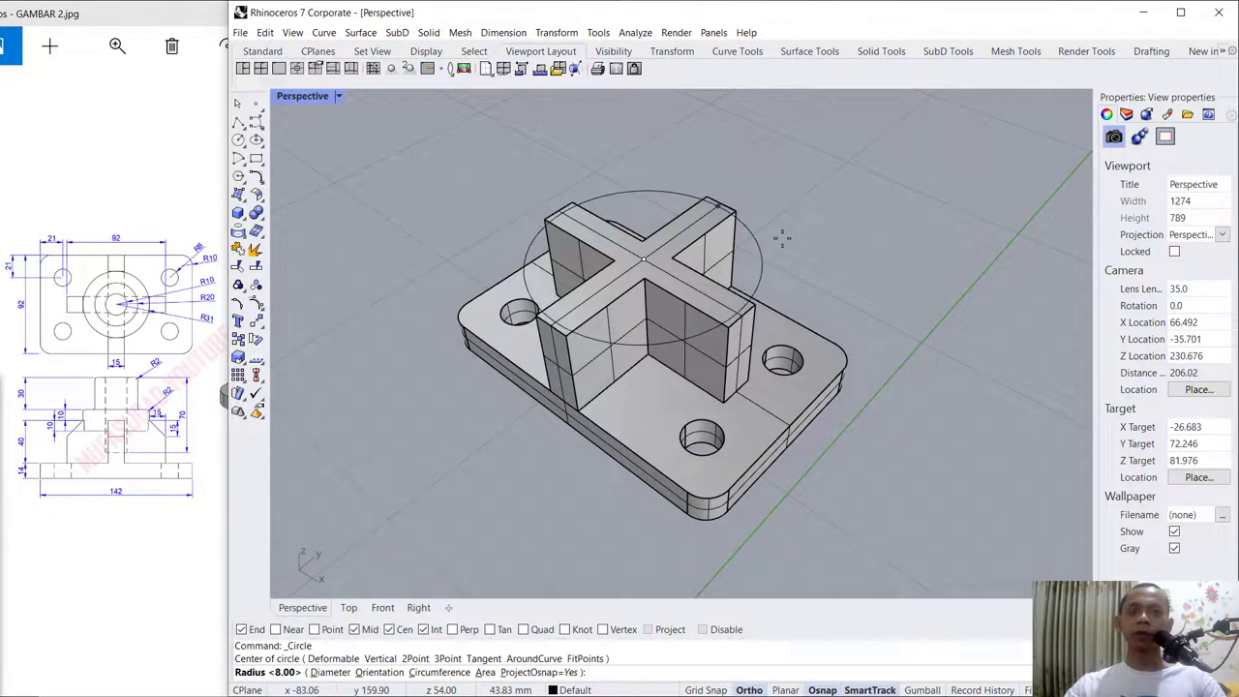
text(31)
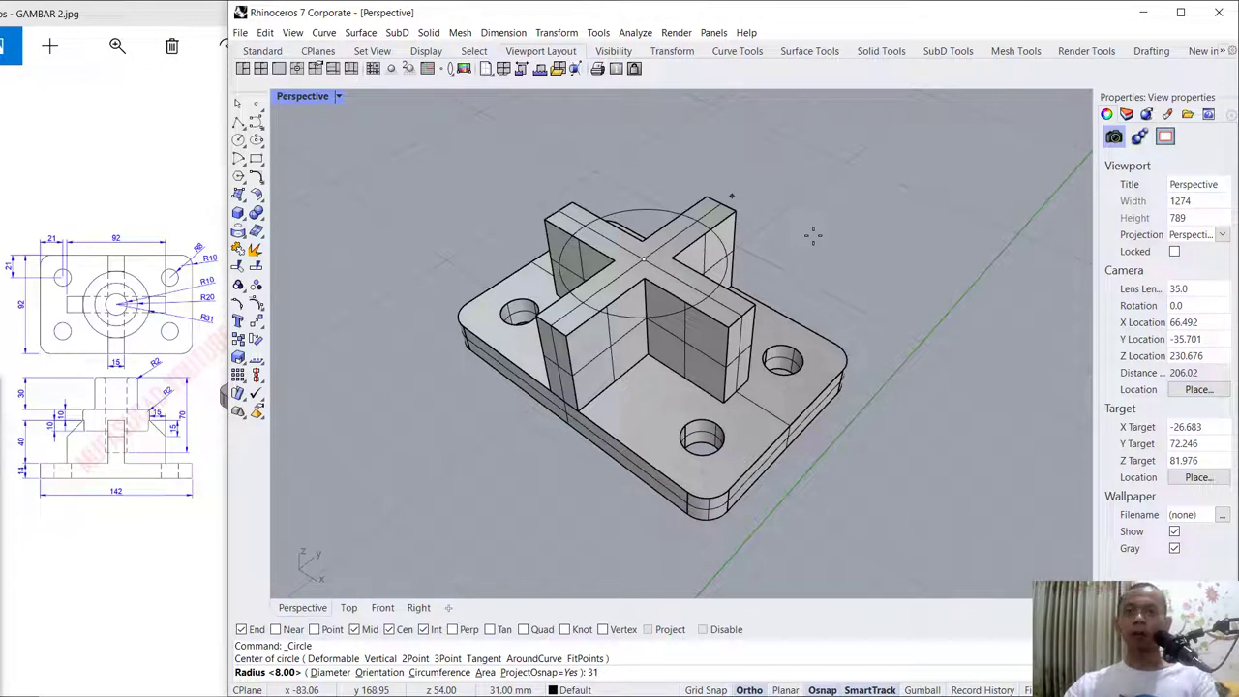
key(Return)
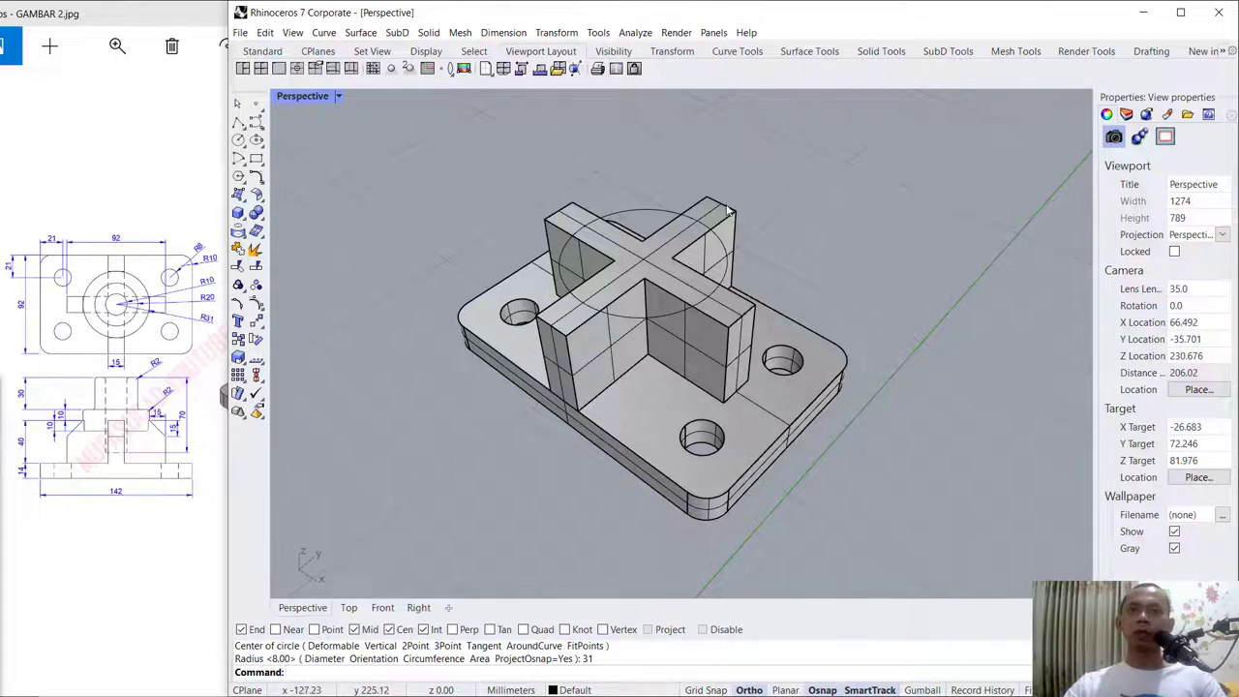
Step: Apply a 15 mm ChamferEdge to the outer top edges of the cross arms
text(Cham)
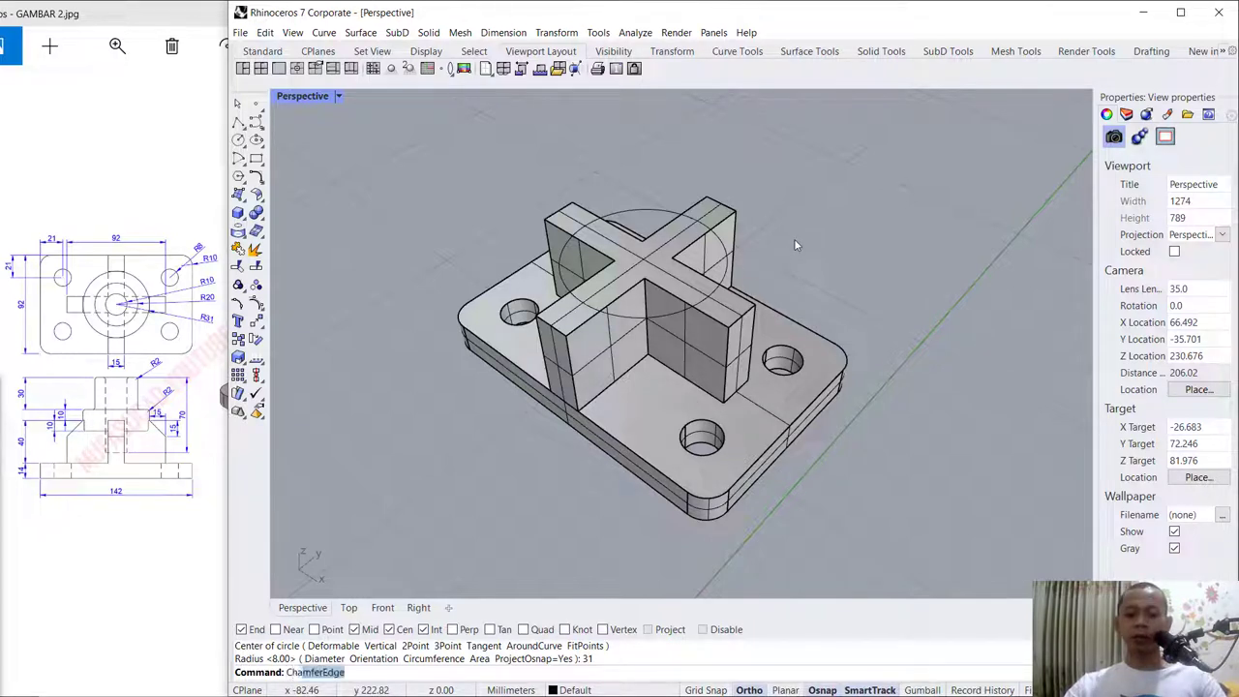
text(fer)
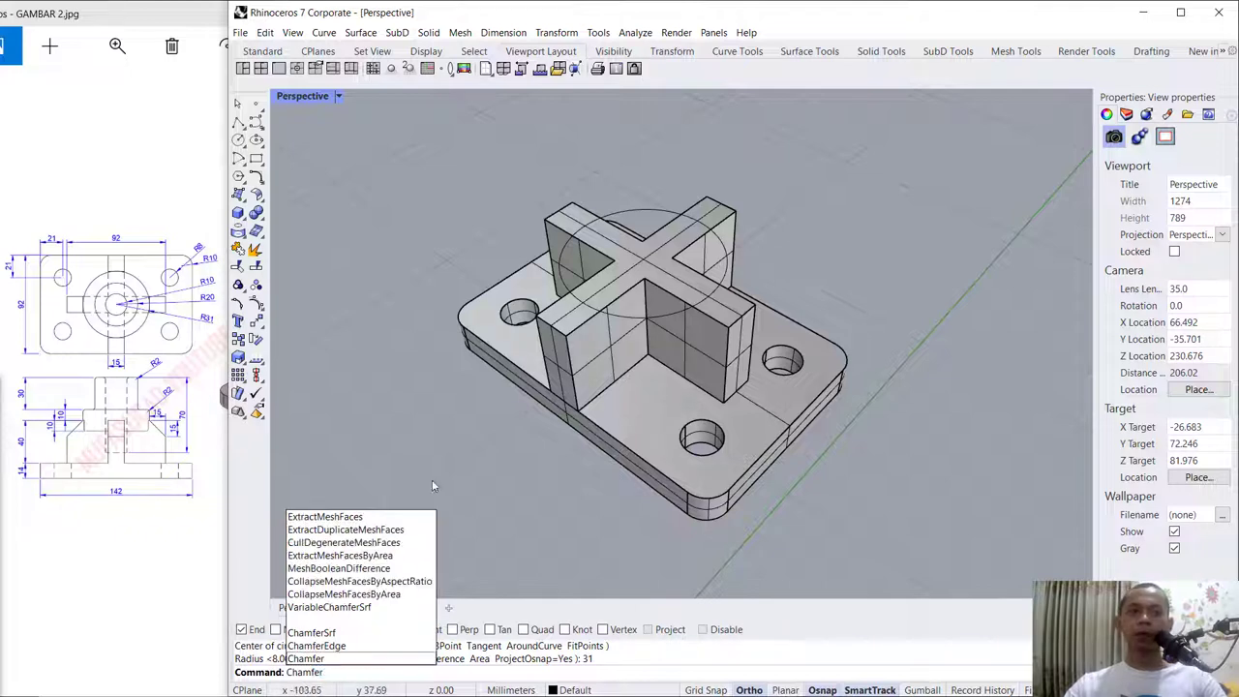
click(333, 646)
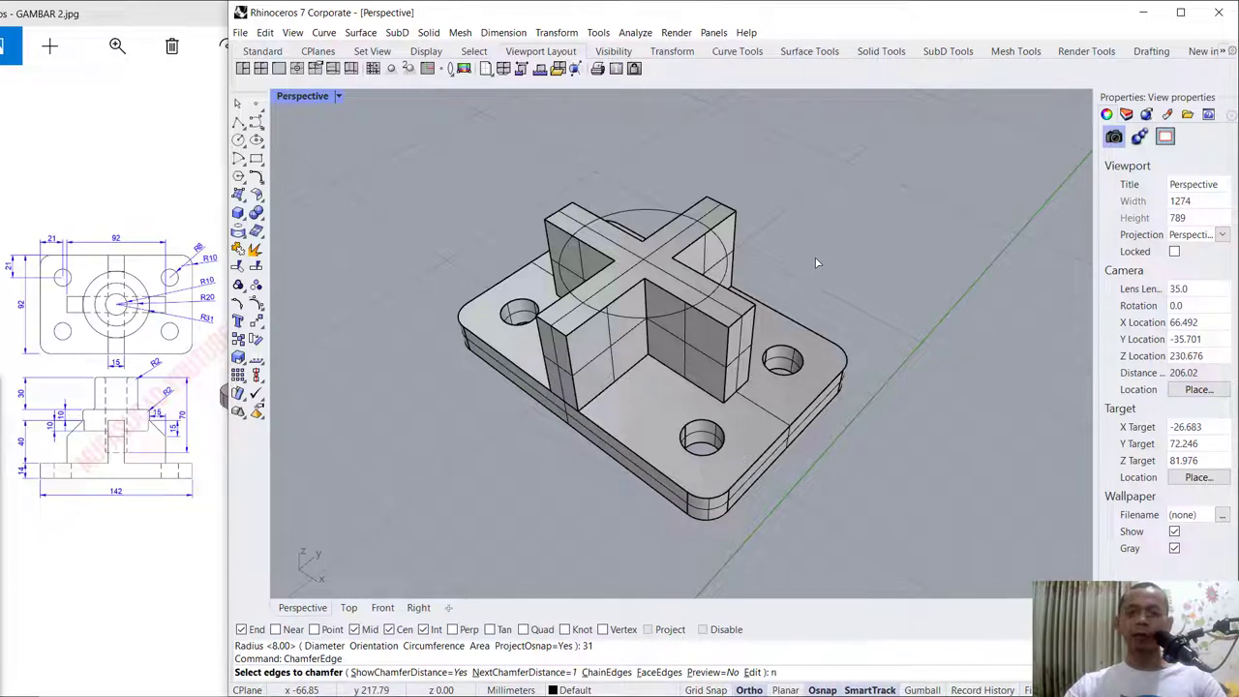
text(n)
key(Return)
text(15)
key(Return)
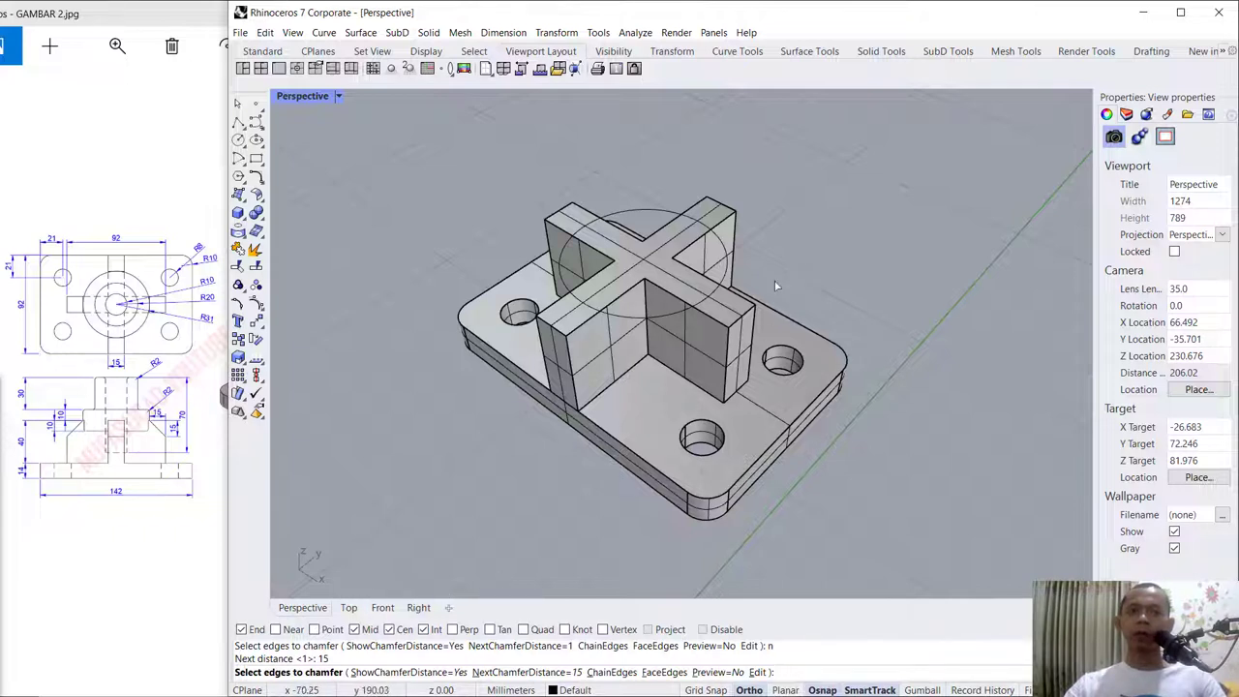
click(746, 316)
click(725, 206)
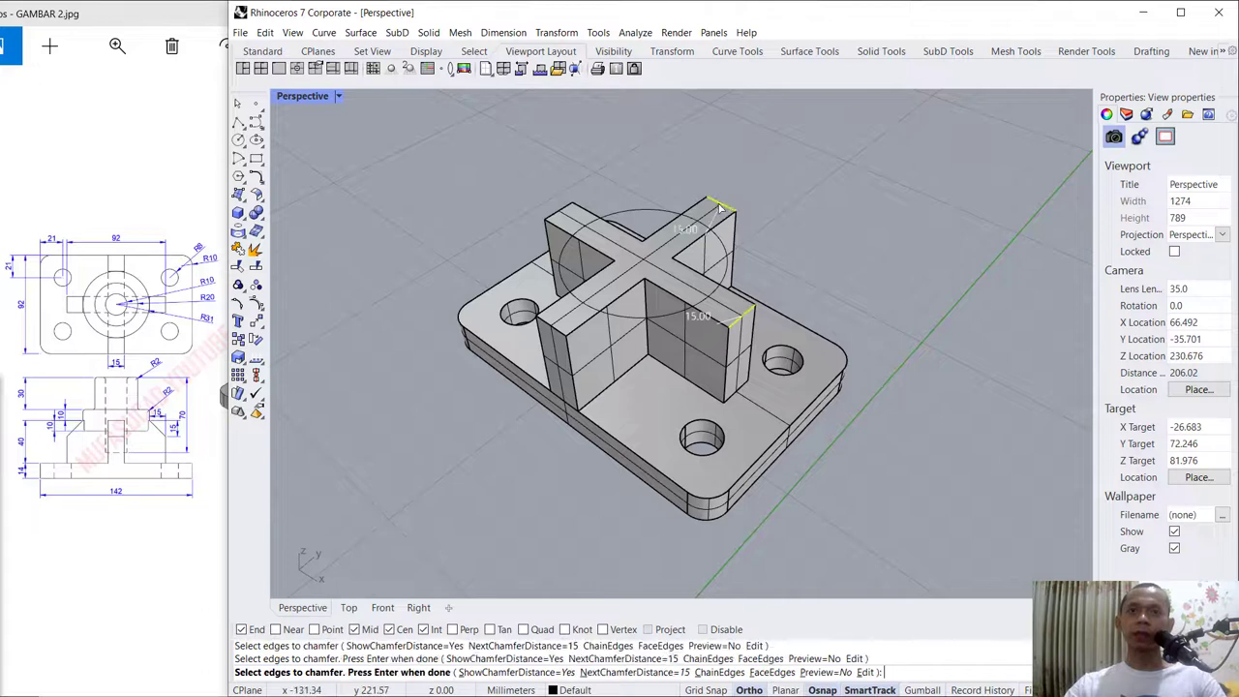
click(557, 218)
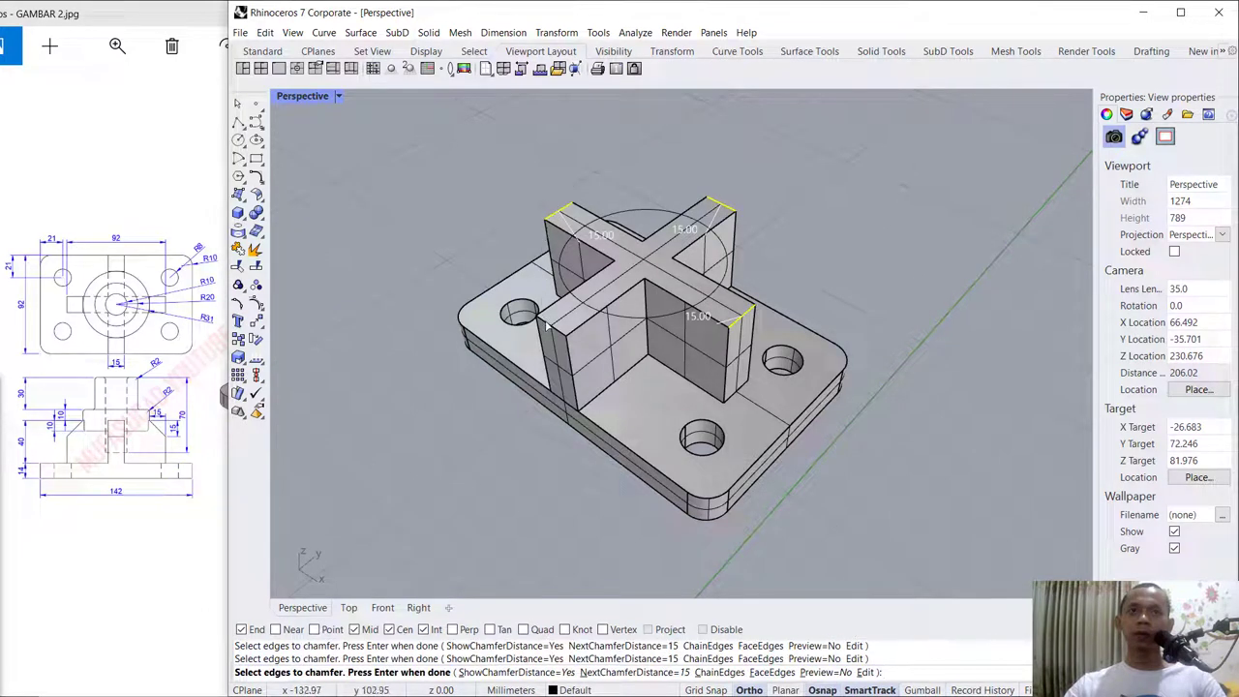
key(Return)
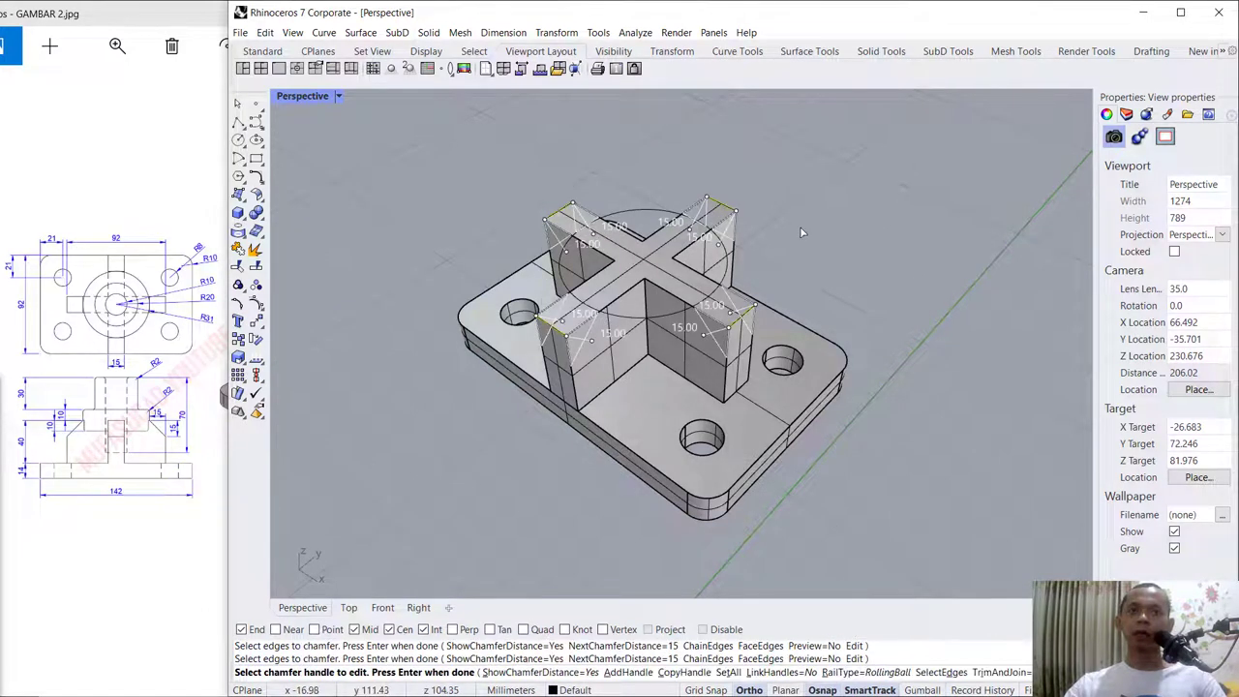
key(Return)
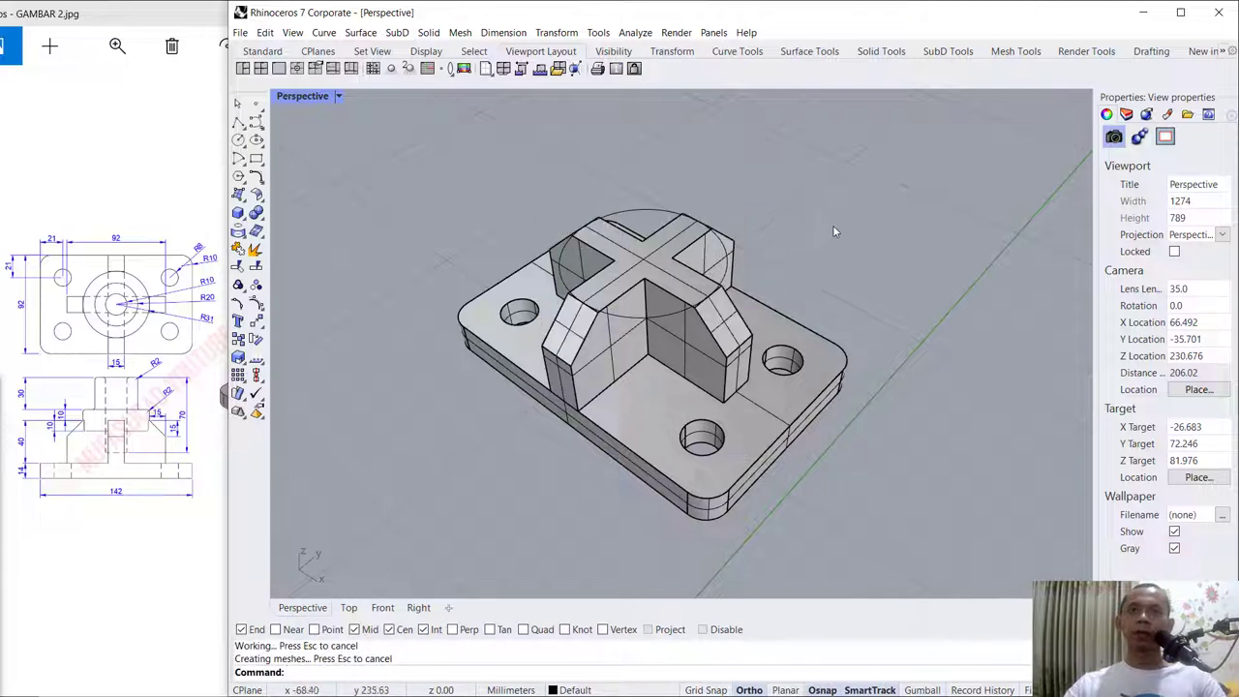
Step: Extrude the 31 mm circle 20 mm into a solid cylinder, then show the Front view
key(Up)
key(Up)
key(Return)
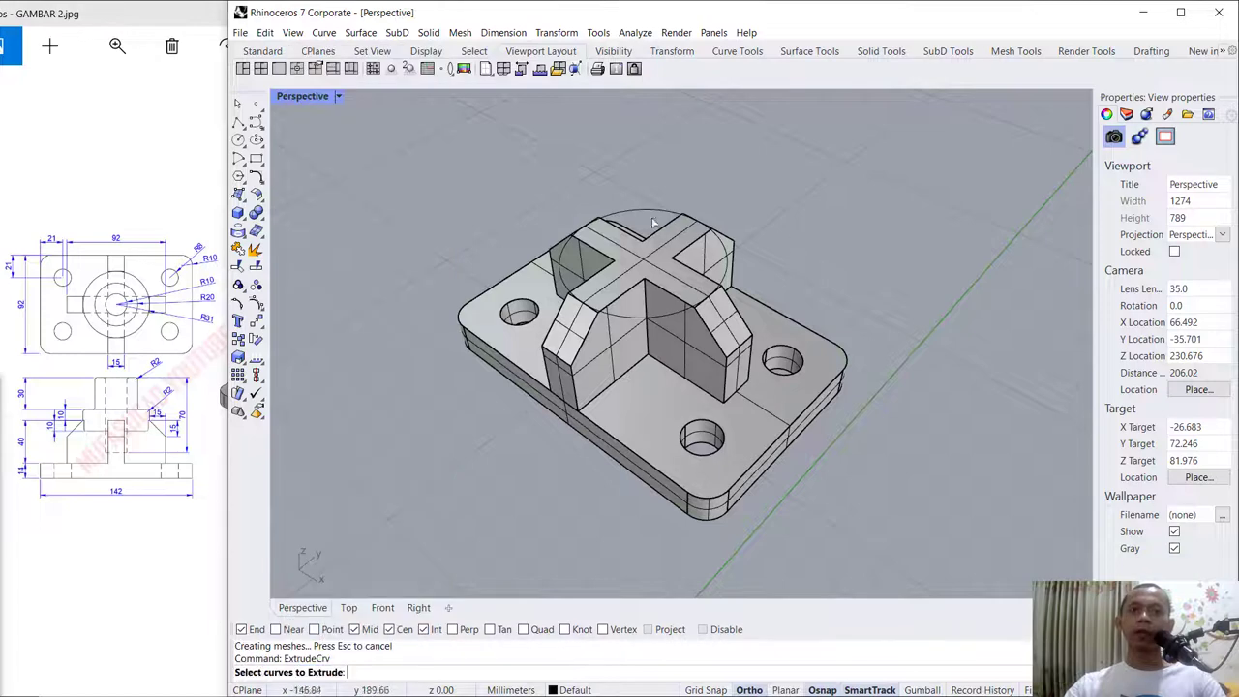
click(649, 214)
key(Return)
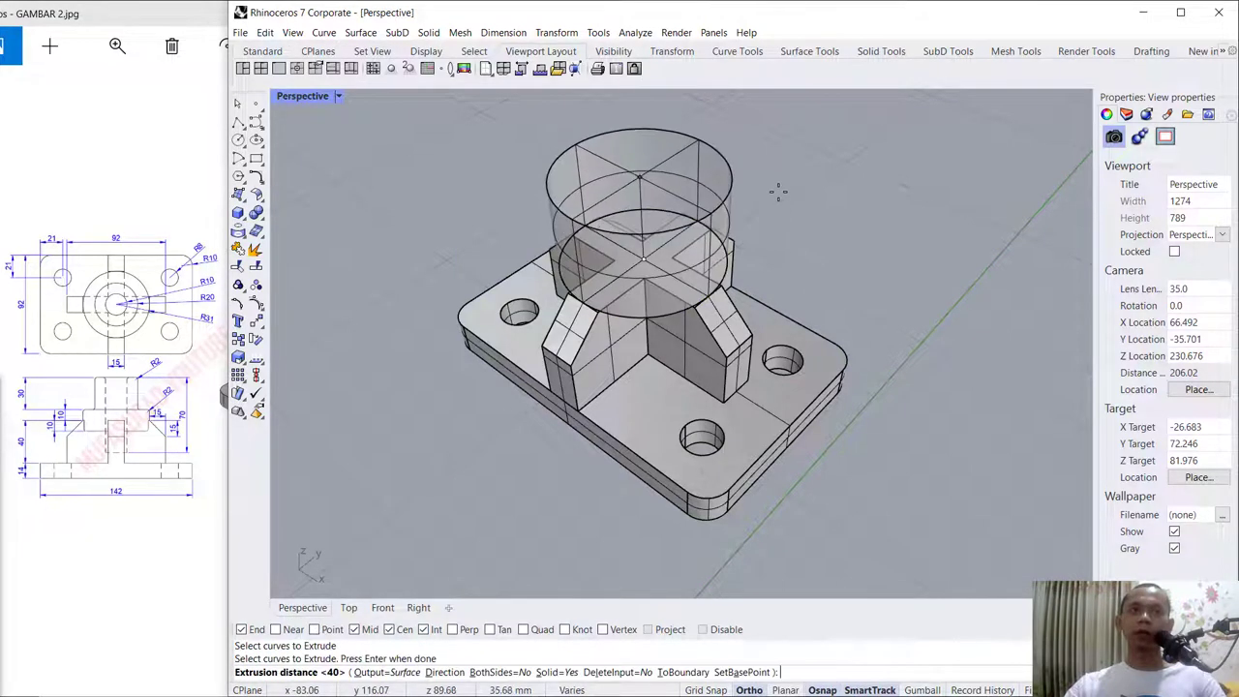
text(20)
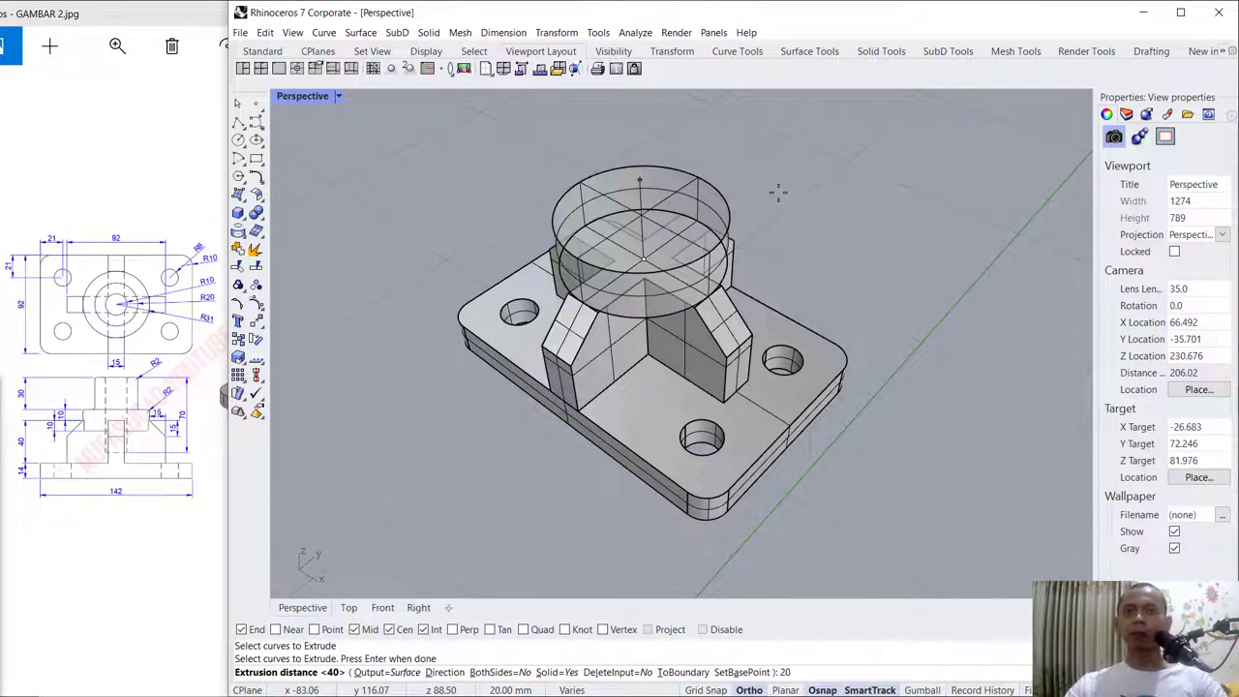
key(Return)
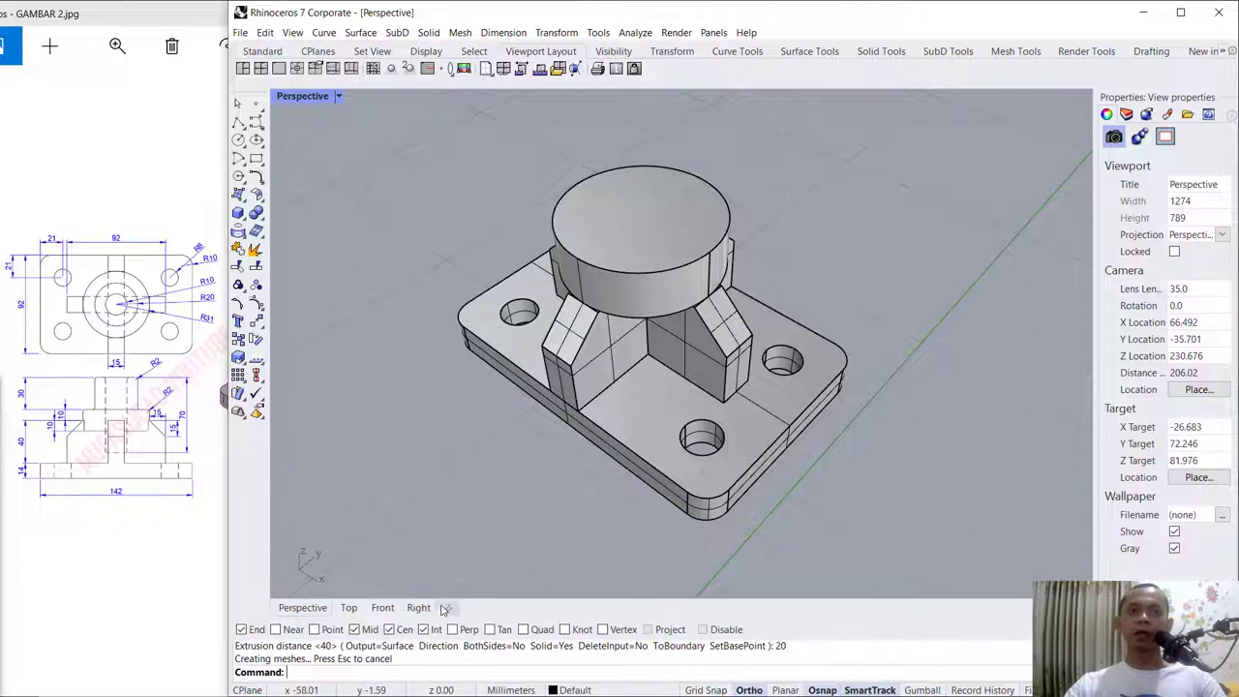
click(382, 607)
scroll(595, 290, up, 5)
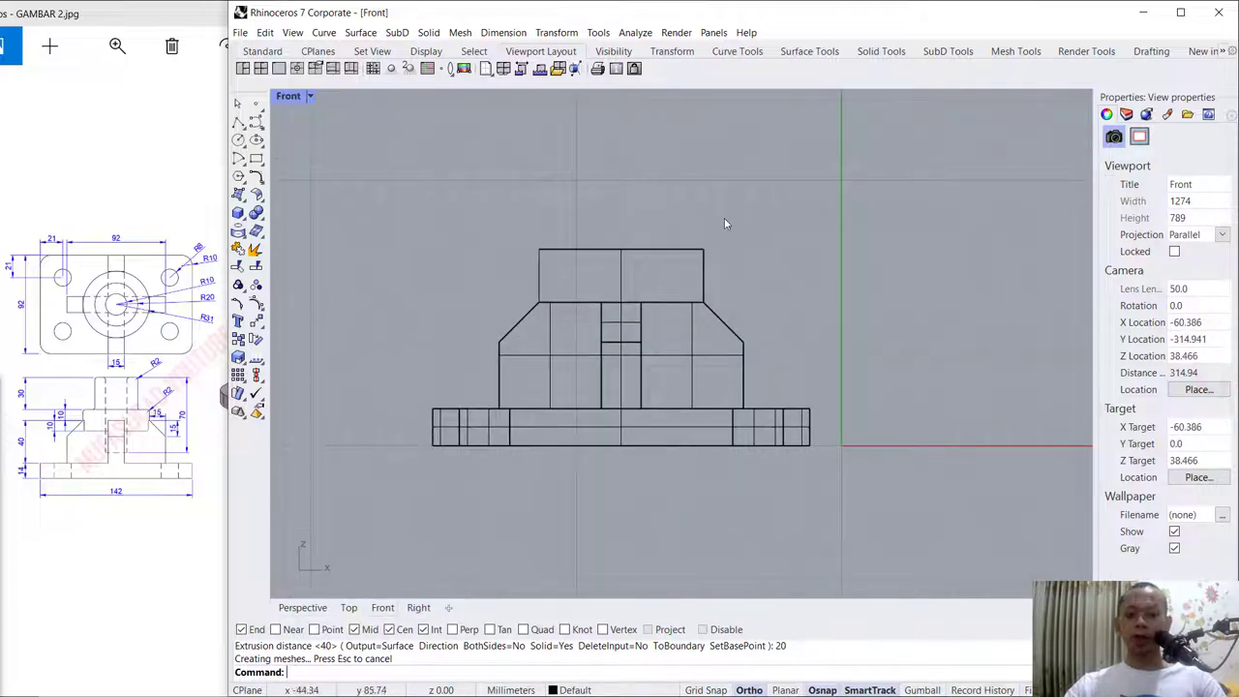
Step: In Front view, move the hub cylinder 10 mm down into the rib
text(Move)
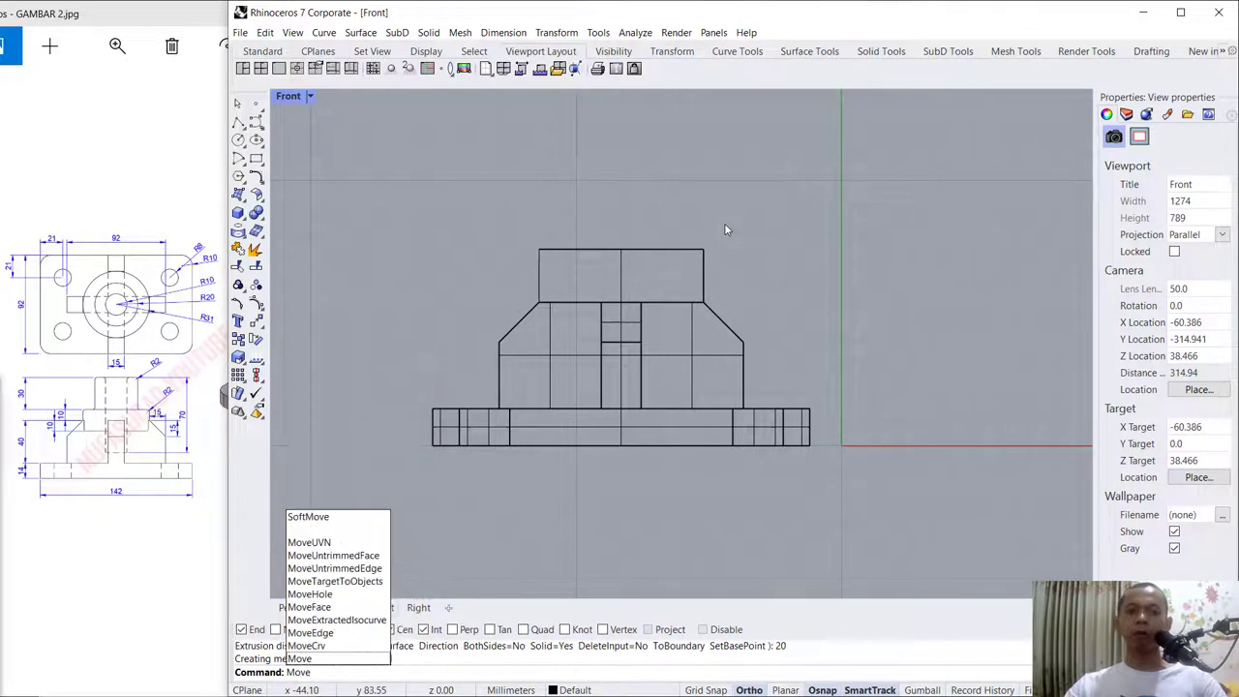
key(Return)
click(662, 271)
key(Return)
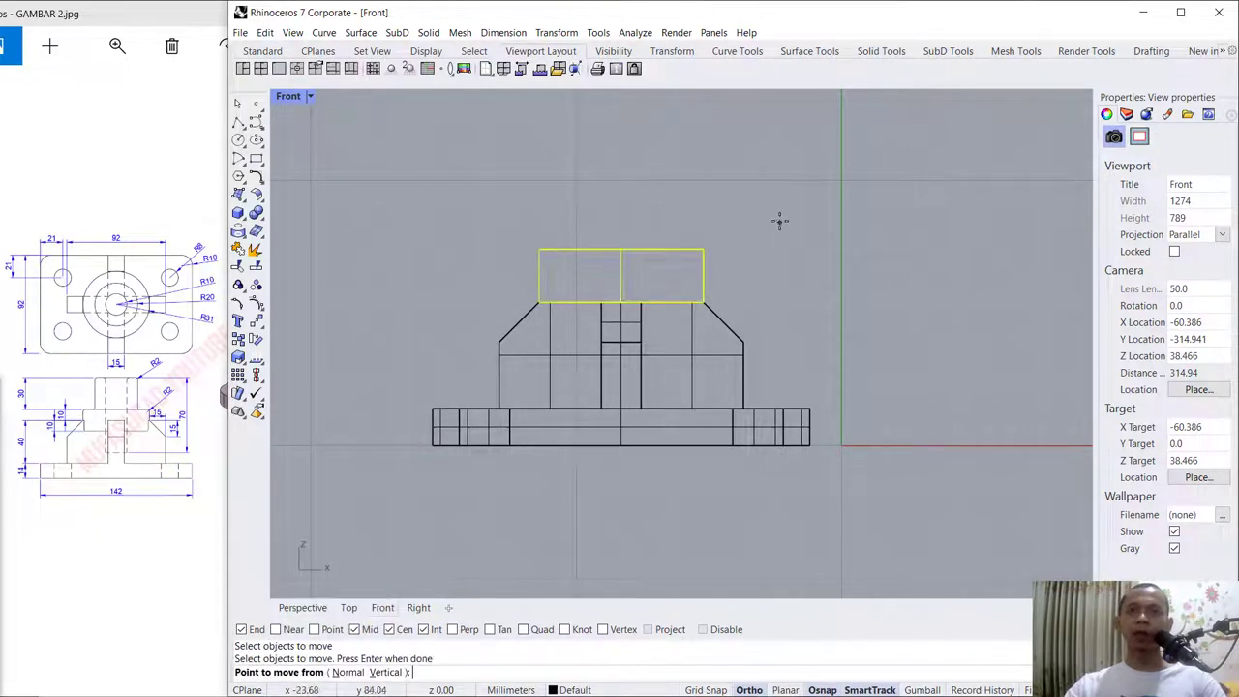
click(867, 192)
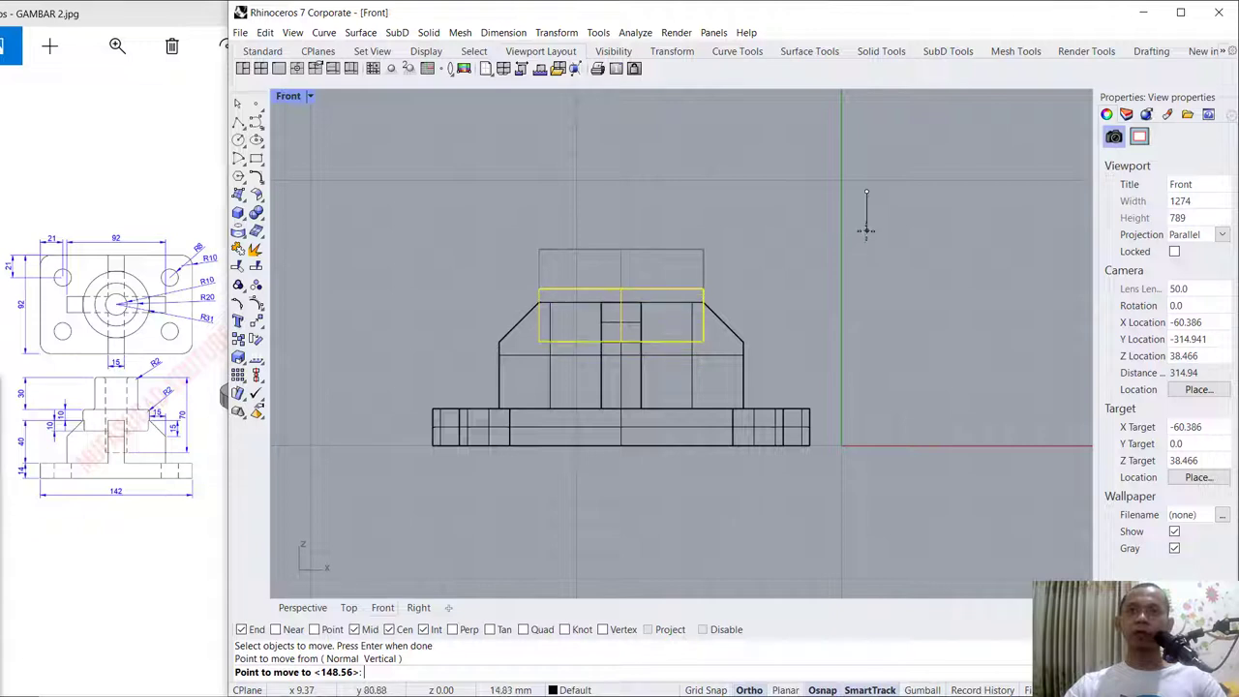
text(10)
key(Return)
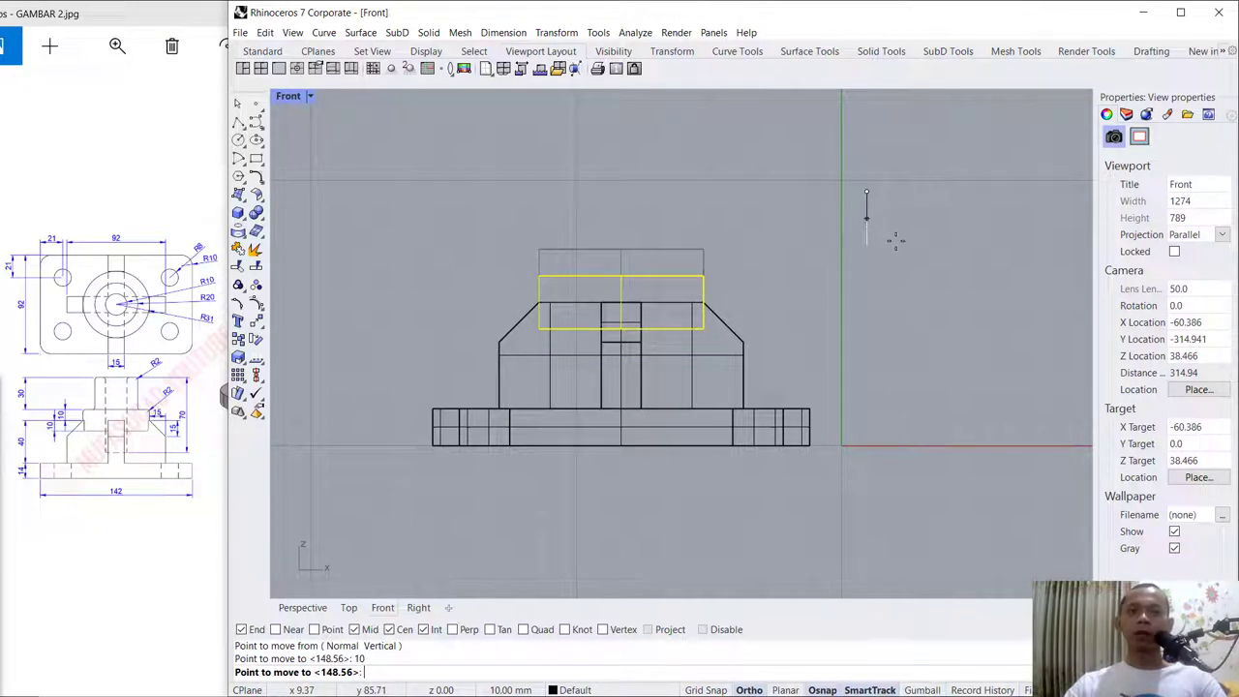
click(876, 233)
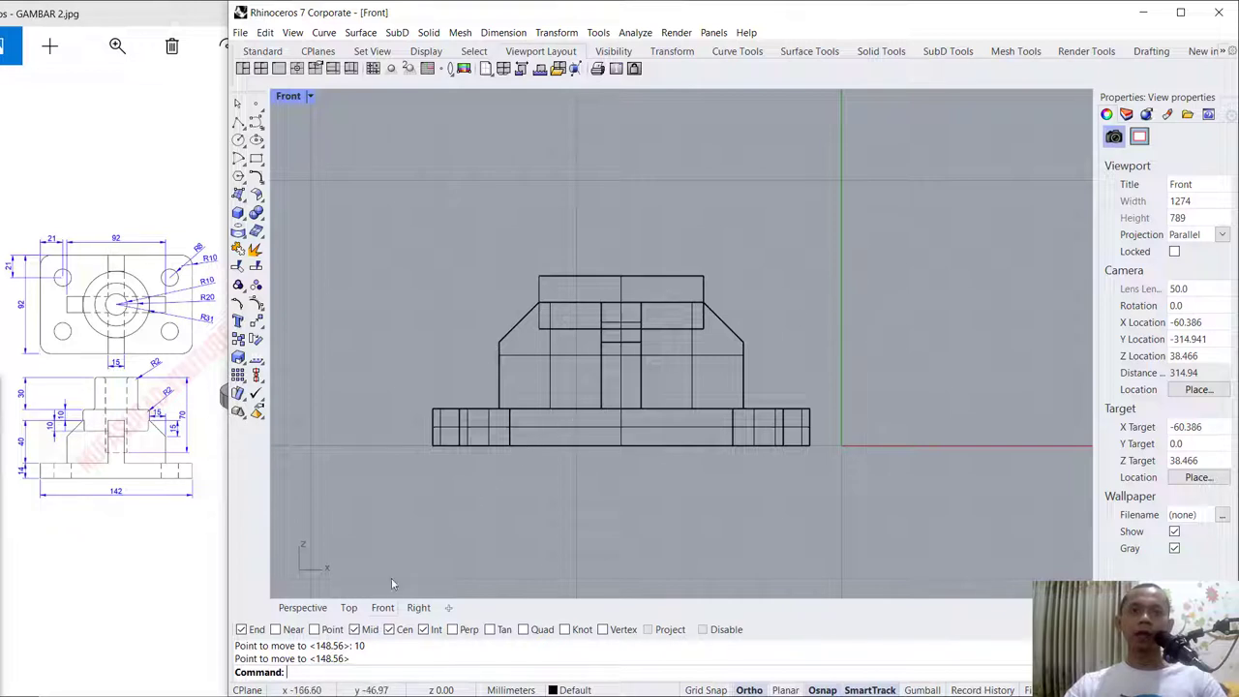
Step: Back in Perspective, Boolean-union the hub cylinder with the rest of the bracket
click(303, 608)
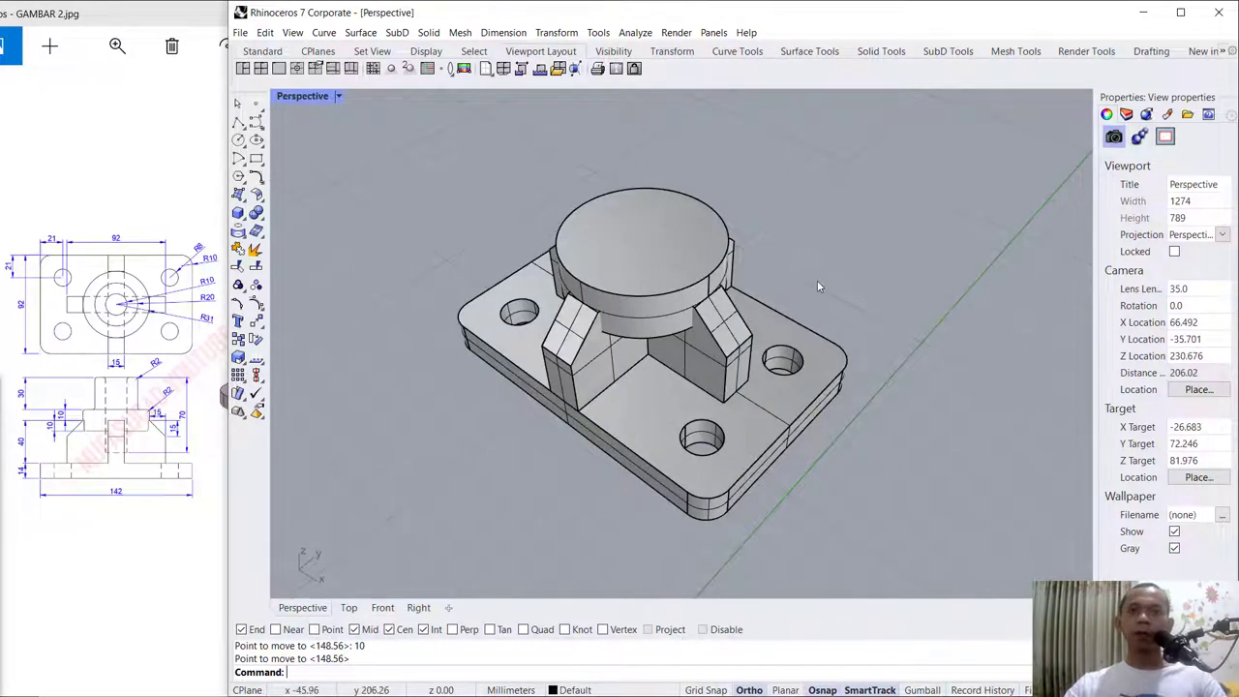
click(256, 214)
click(669, 280)
click(703, 360)
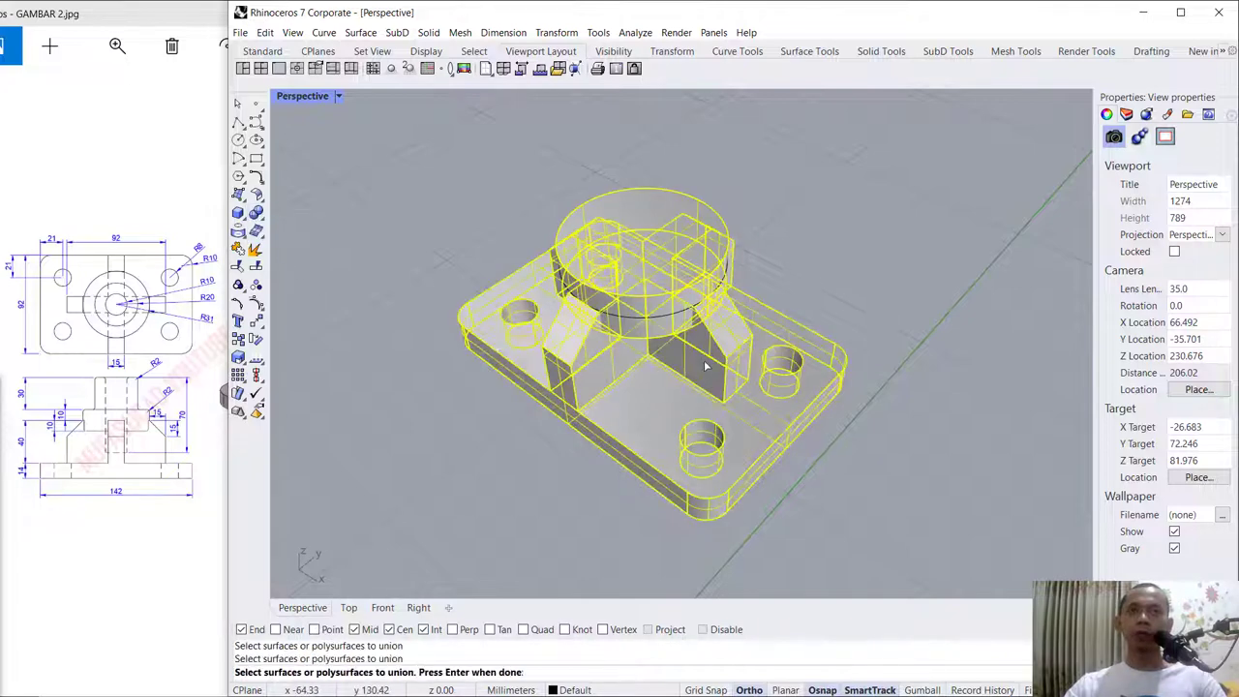
key(Return)
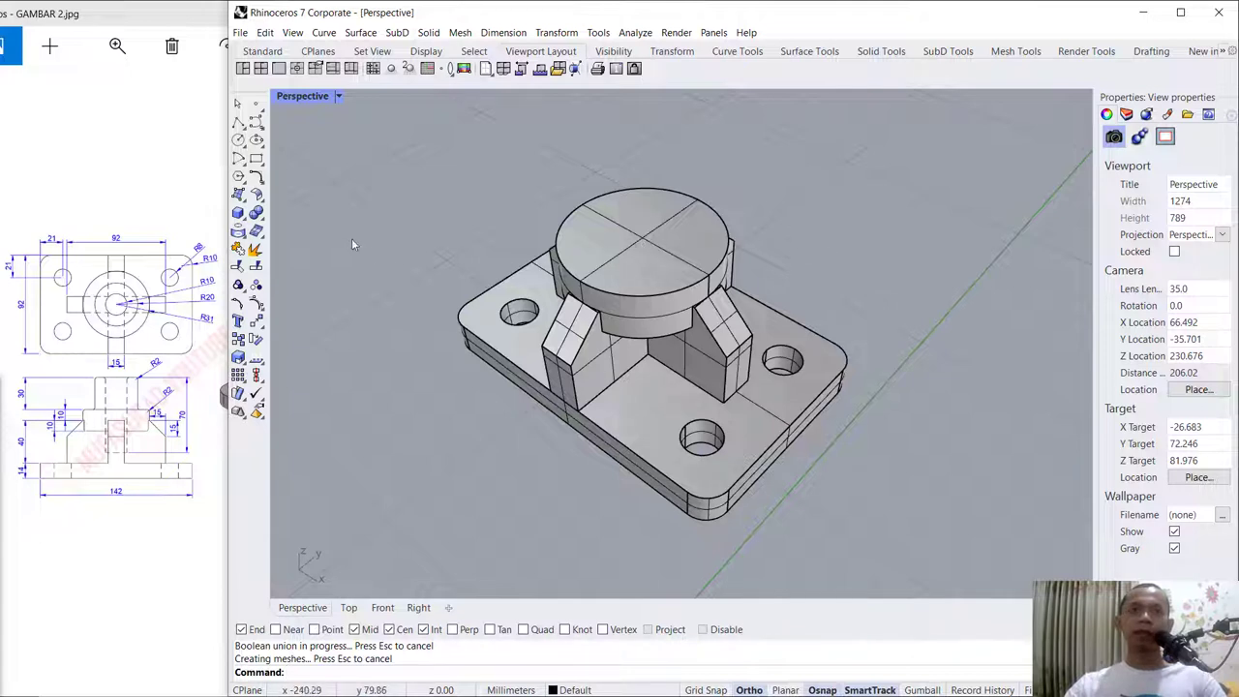
Step: Draw a radius 20 circle centred on the hub's top face
click(238, 139)
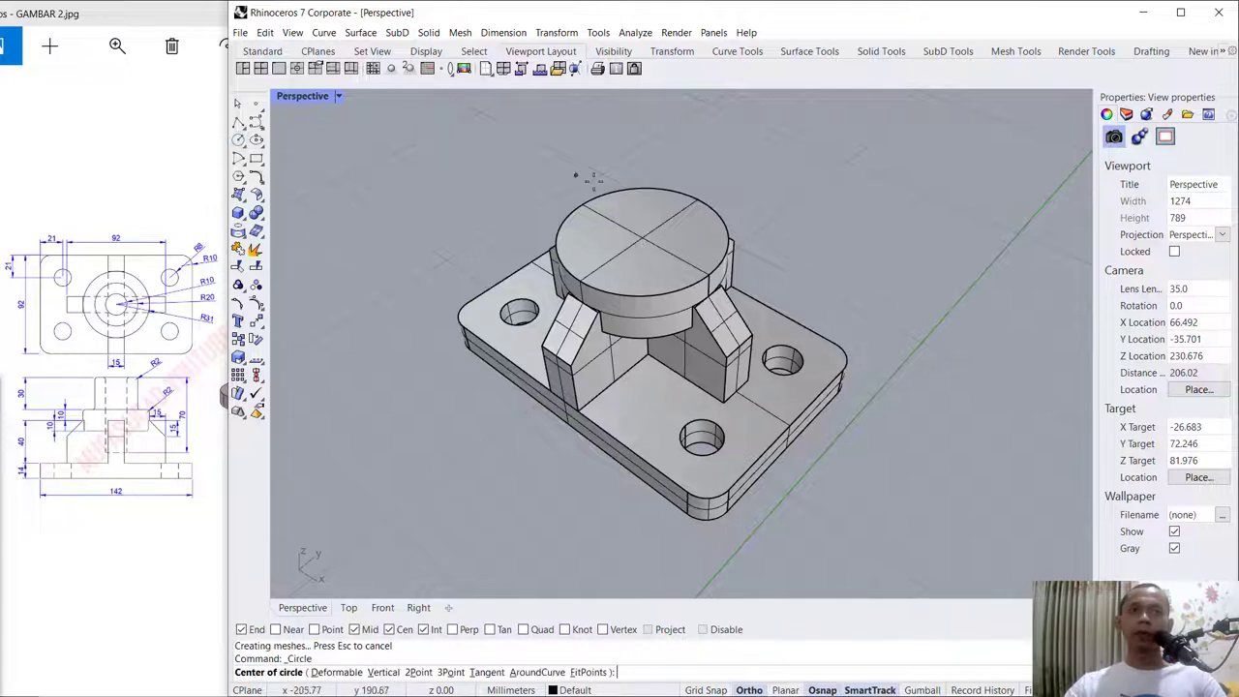
click(660, 205)
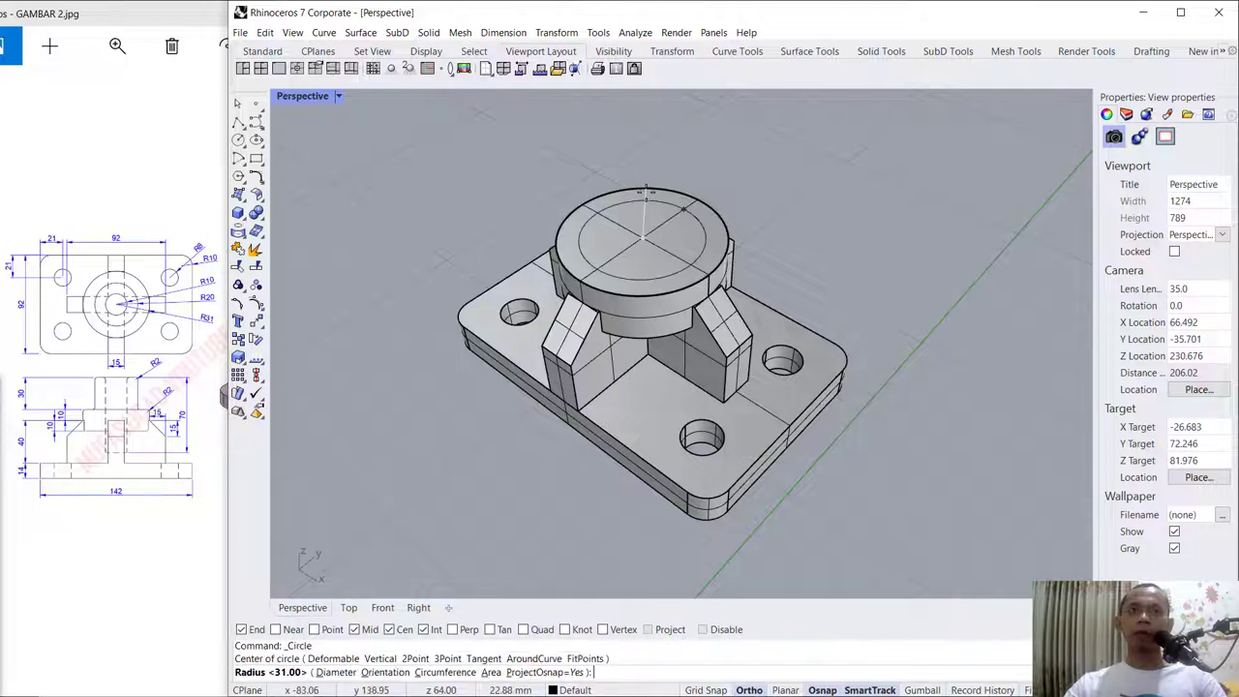
text(20)
key(Return)
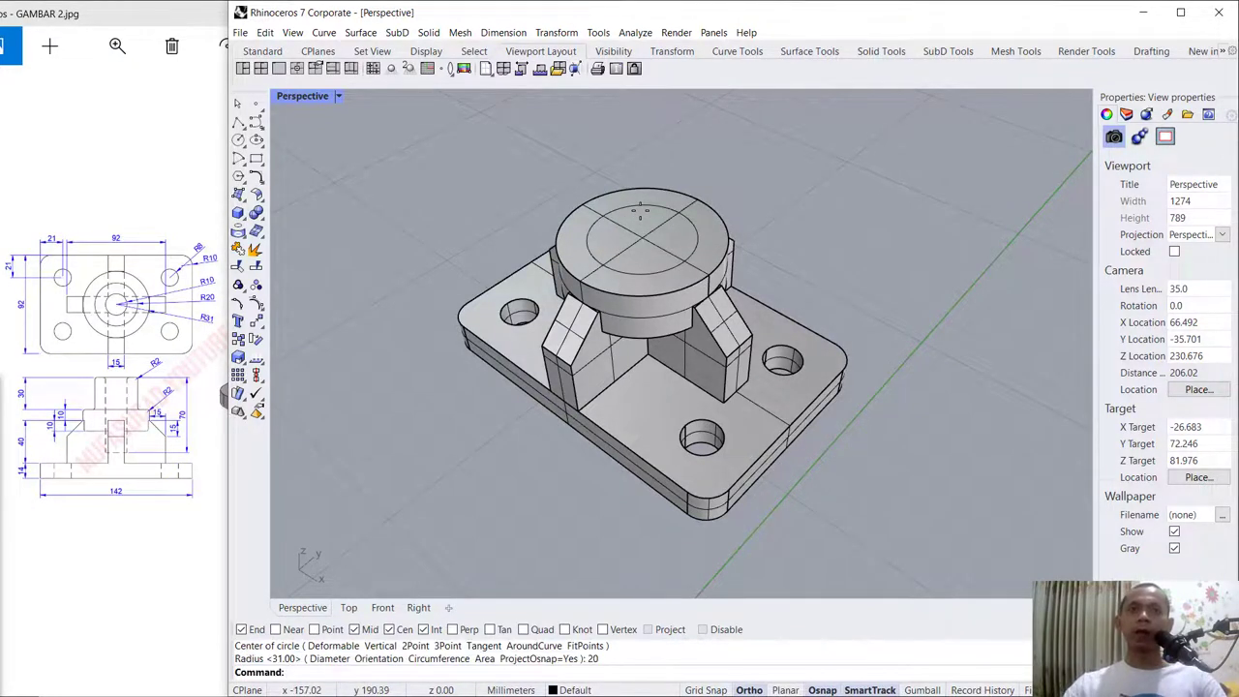
Step: Extrude the radius 20 circle 30 mm into a solid cylinder
text(ExtrudeCrv)
key(Return)
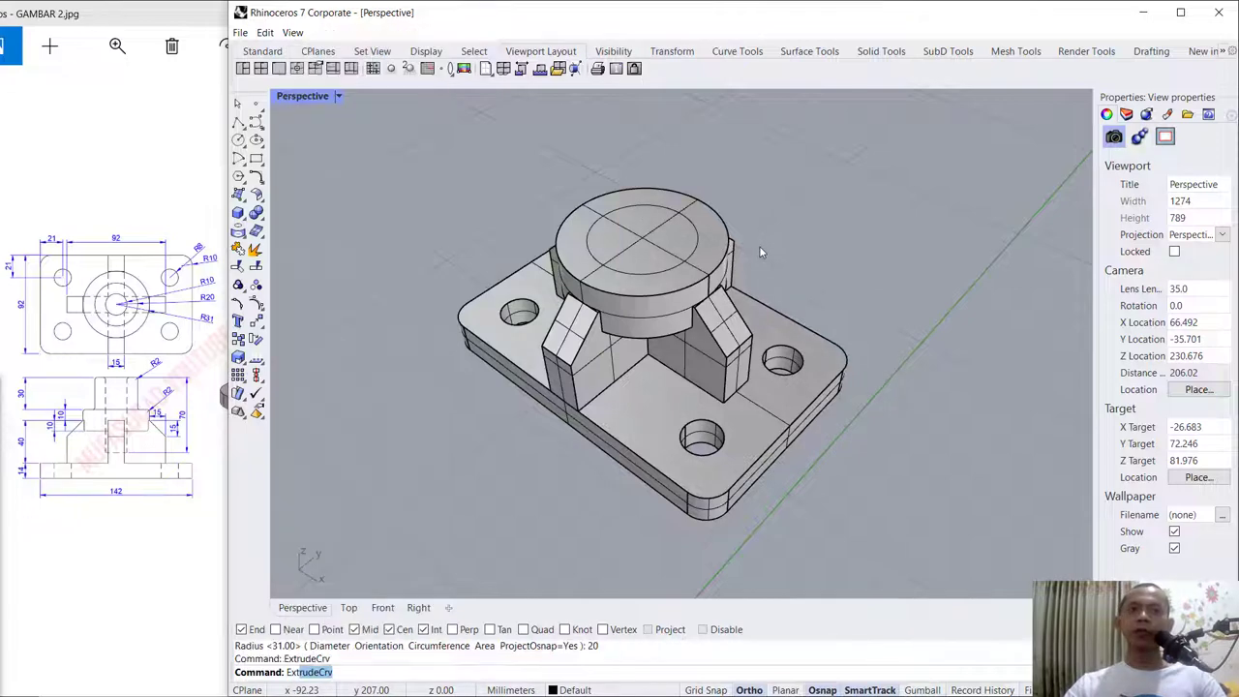
click(694, 253)
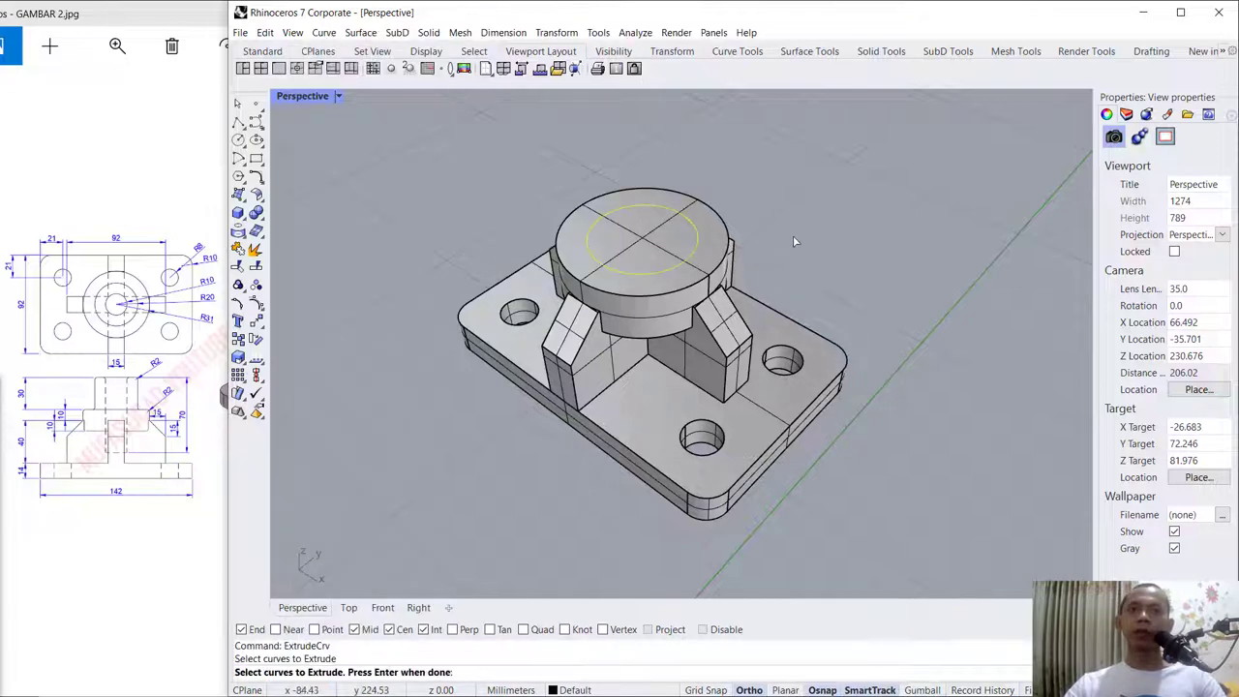
key(Return)
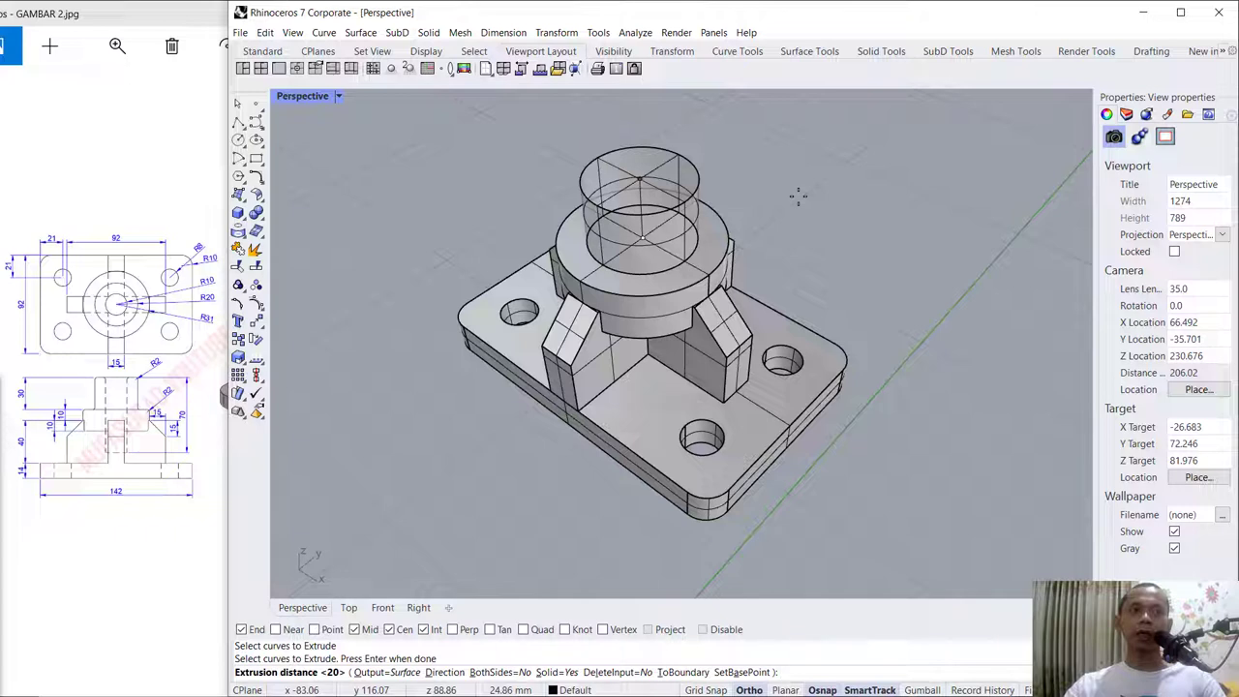
text(30)
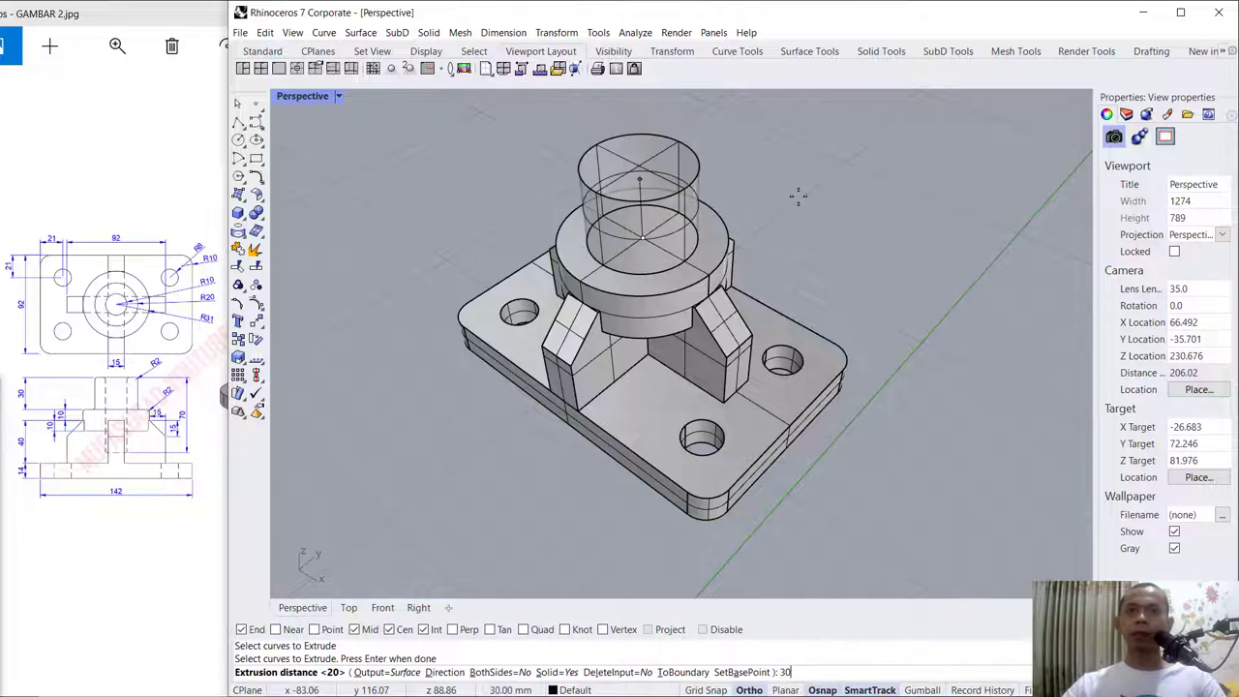
key(Return)
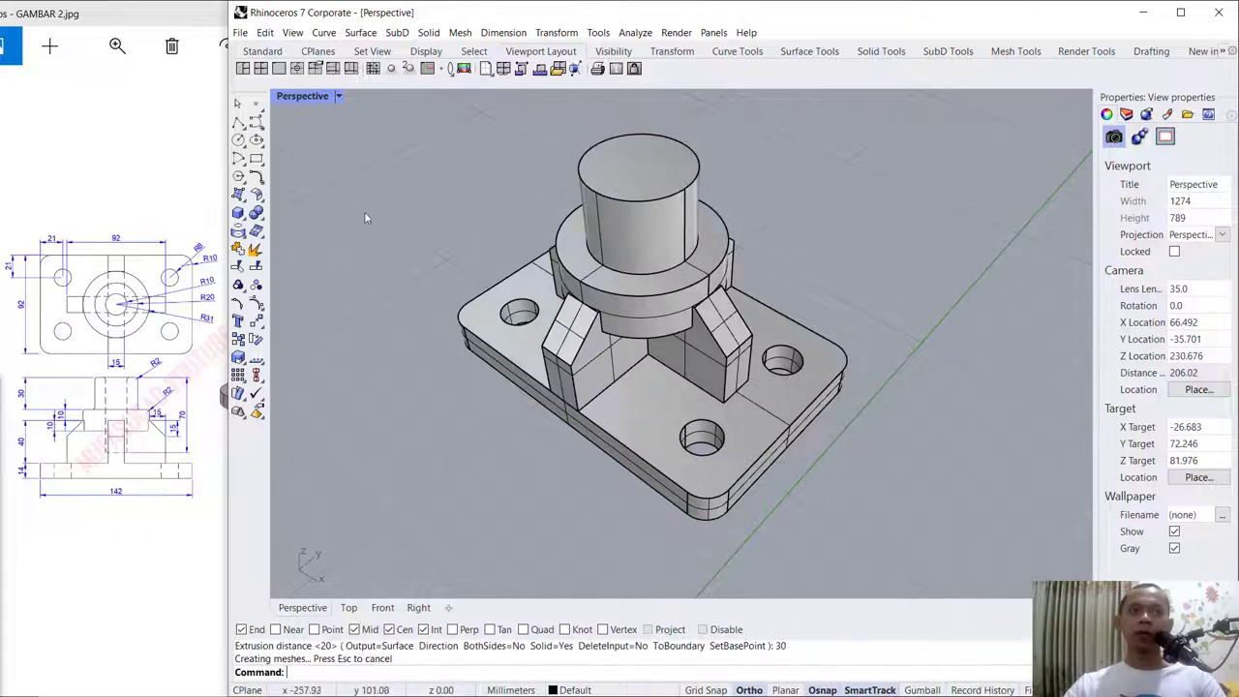
Step: Union the new cylinder with the bracket, then centre a bore circle on its top
click(258, 214)
click(654, 246)
click(692, 296)
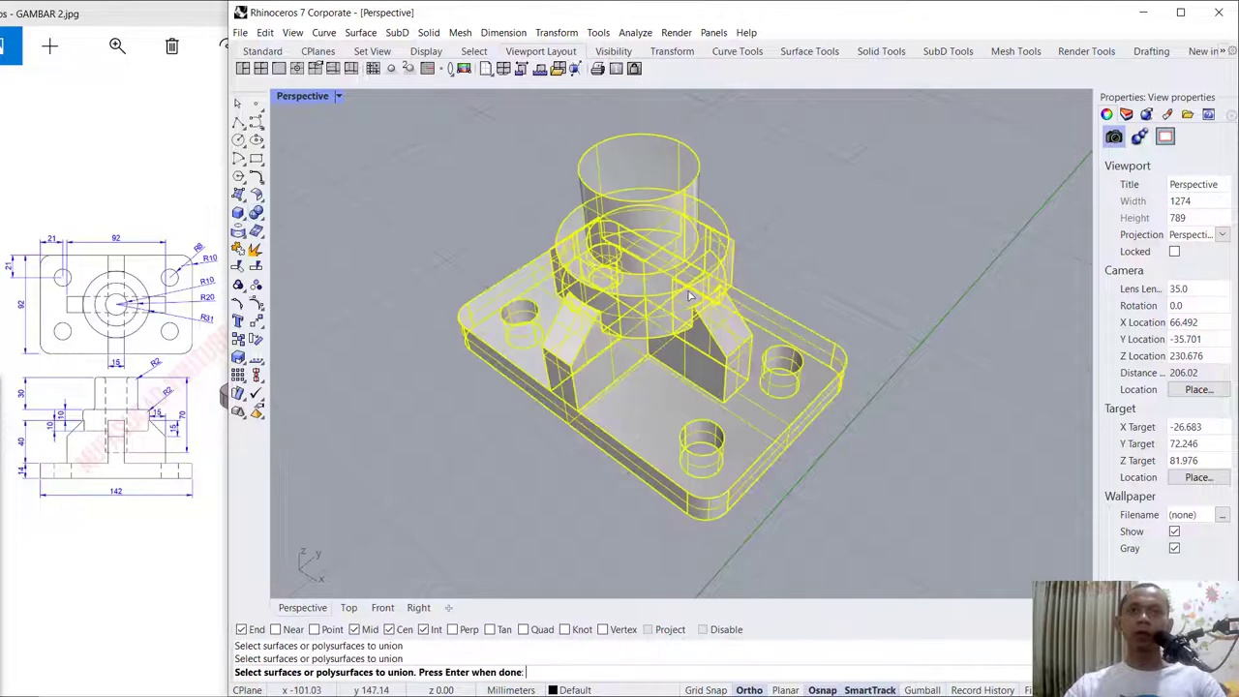
key(Return)
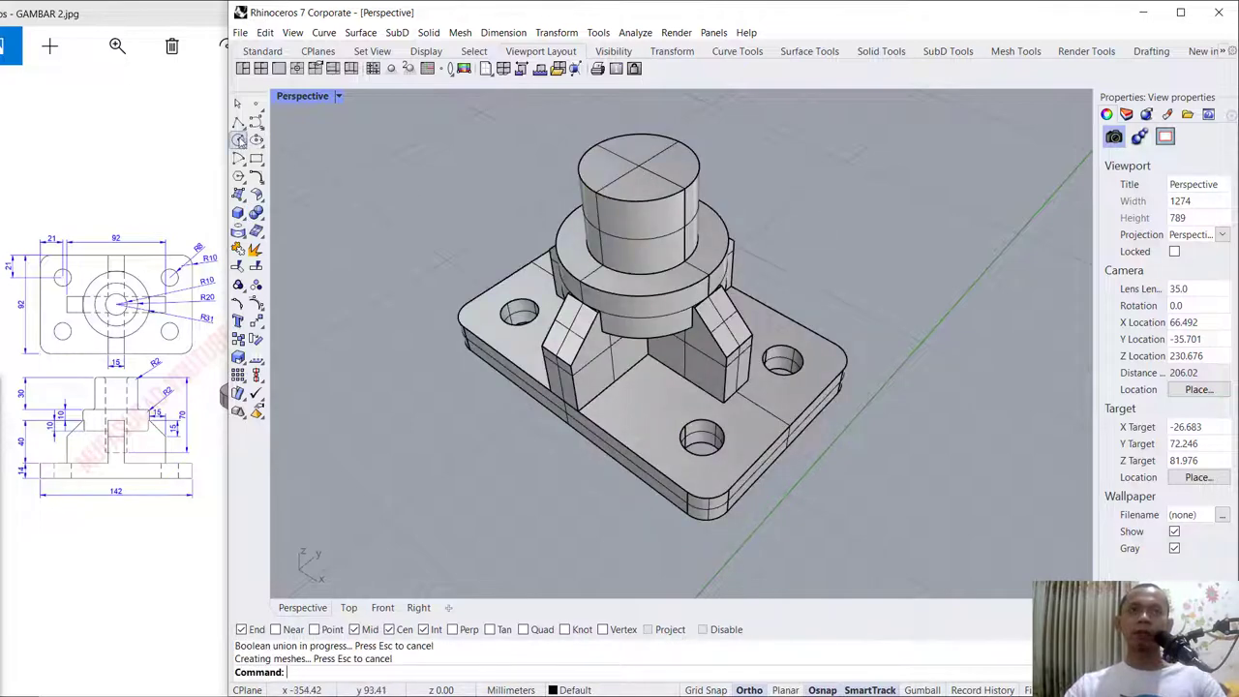
click(238, 140)
click(581, 165)
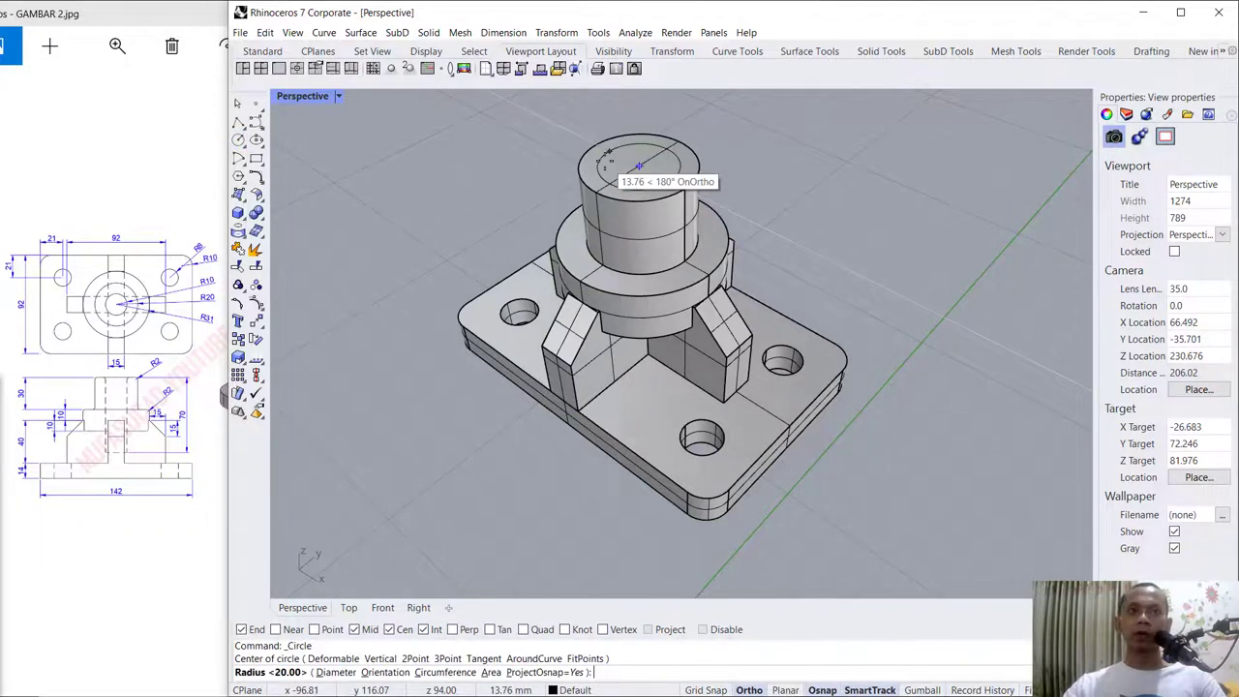
Step: Make the bore circle radius 10 and extrude it 70 mm into a cutter cylinder
text(10)
key(Return)
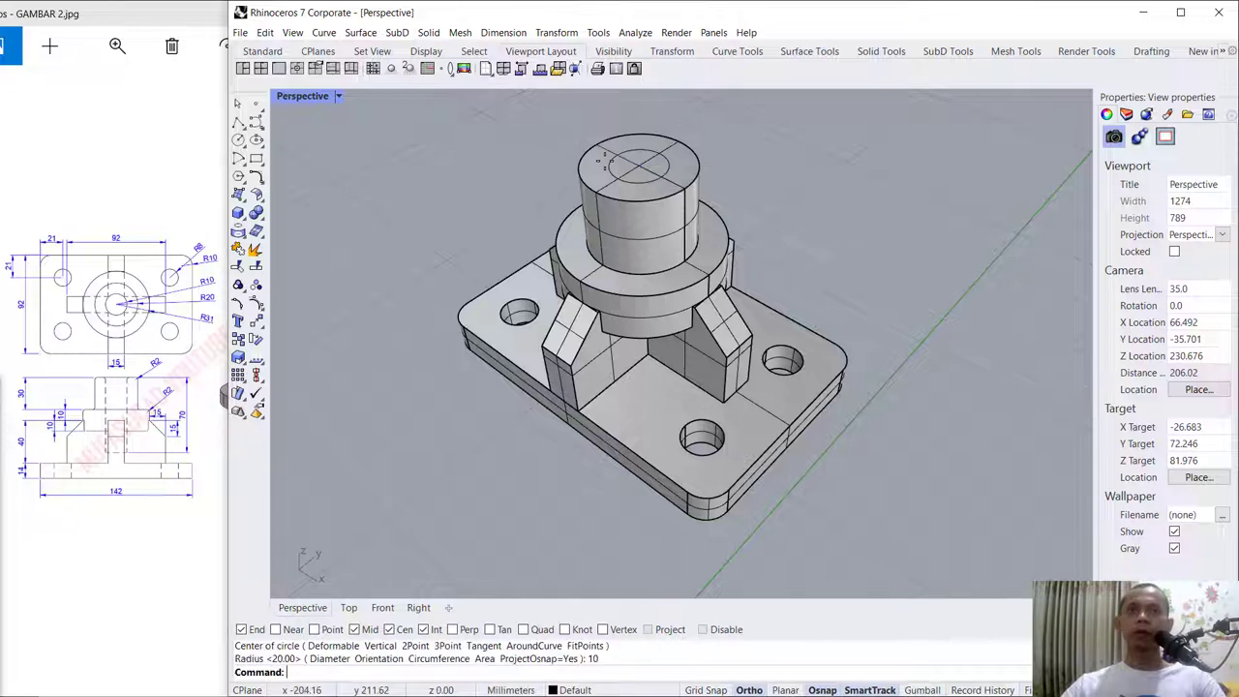
text(ext)
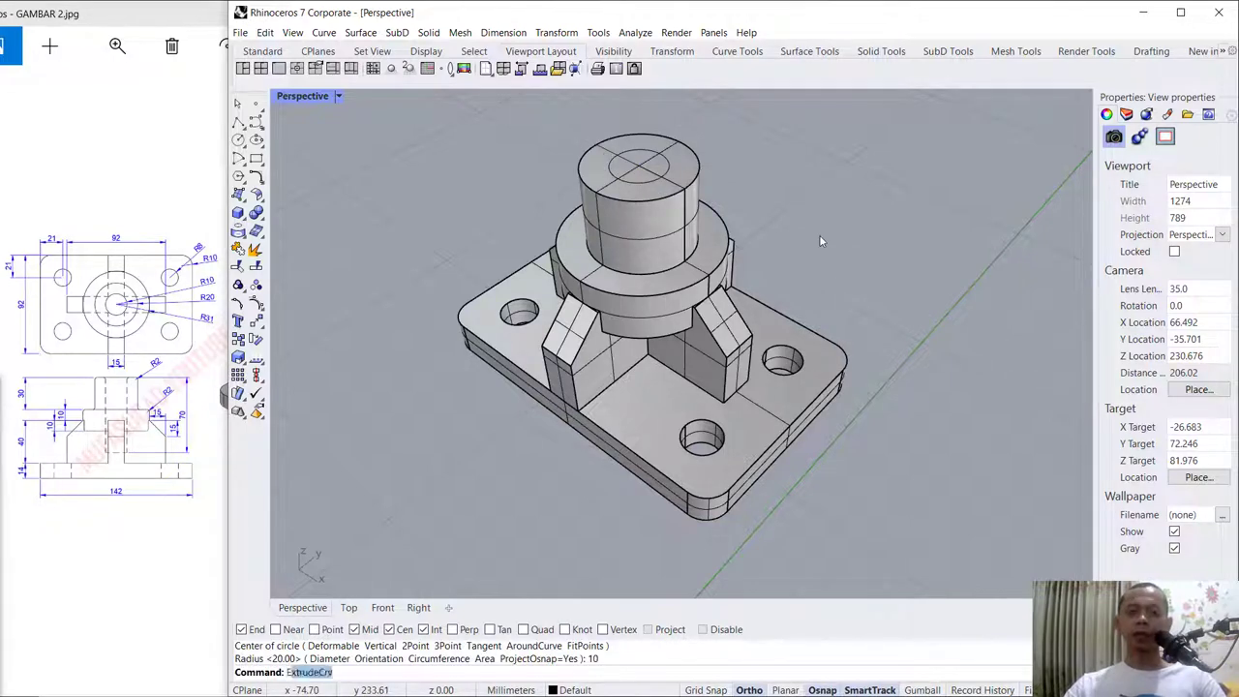
key(Return)
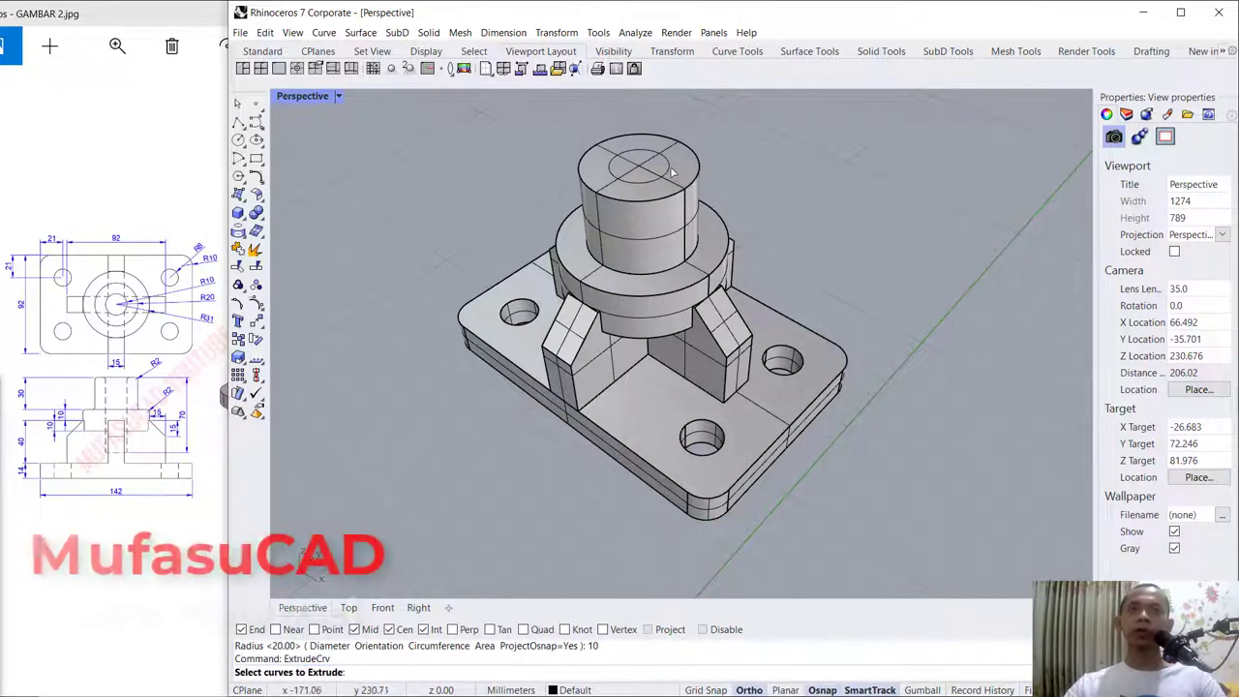
click(668, 172)
key(Return)
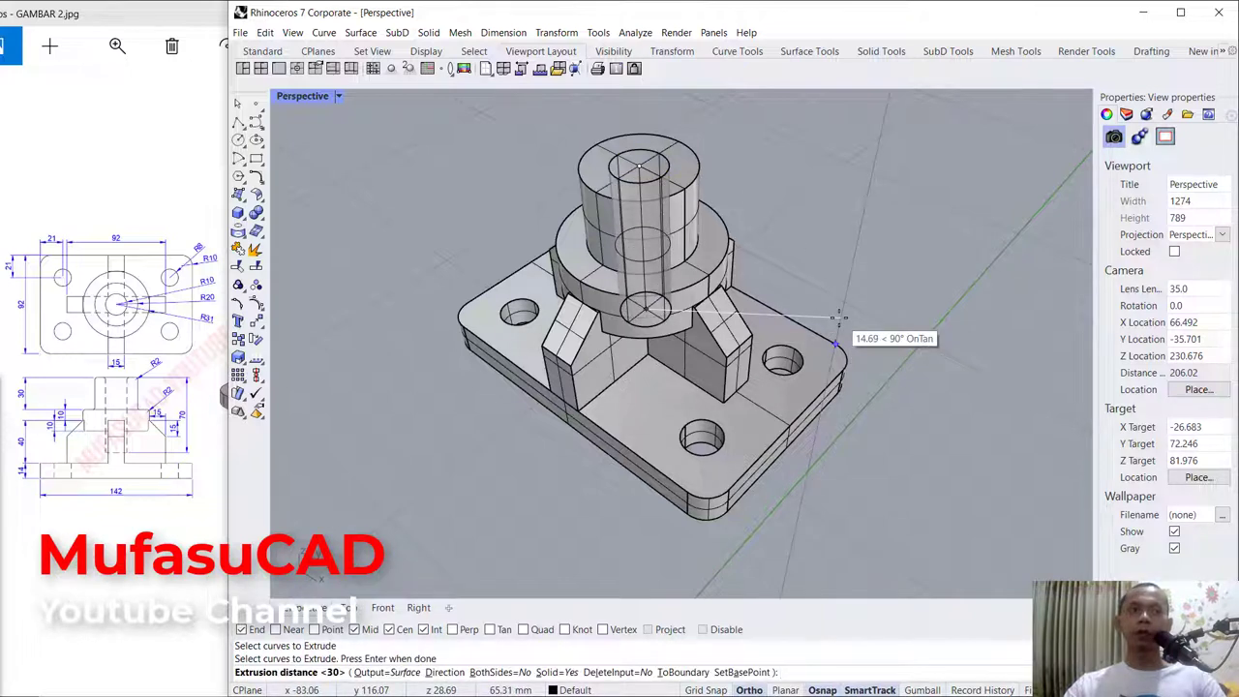
text(70)
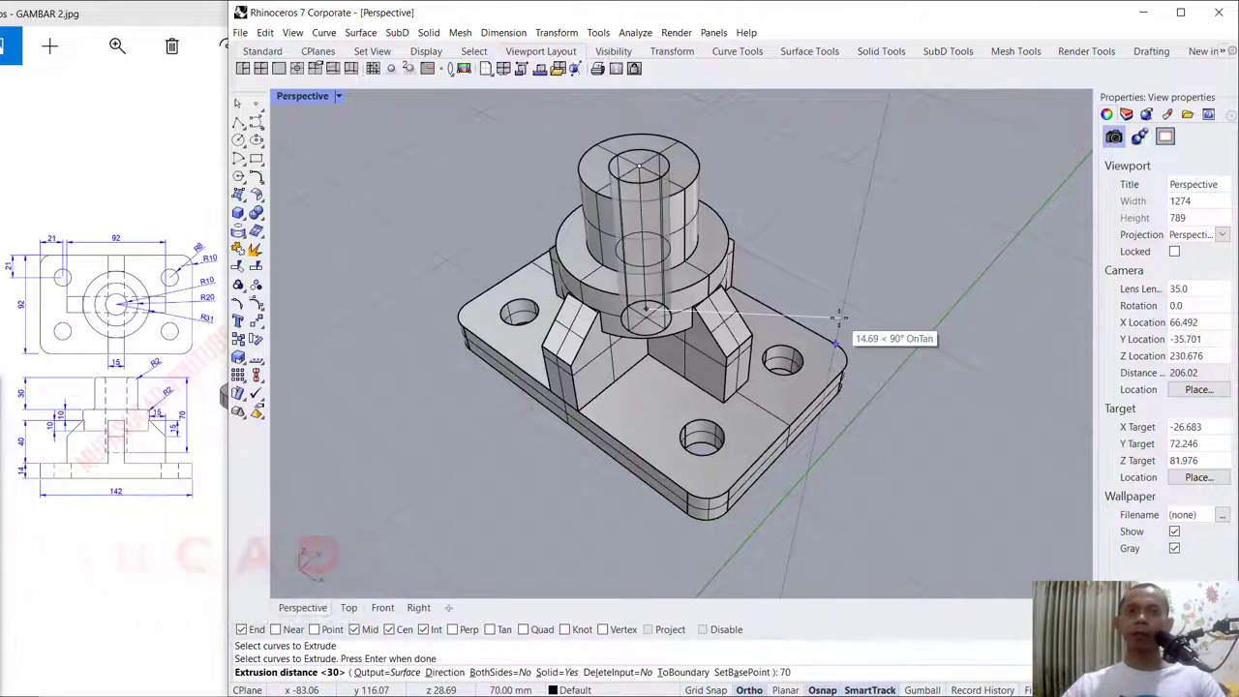
key(Return)
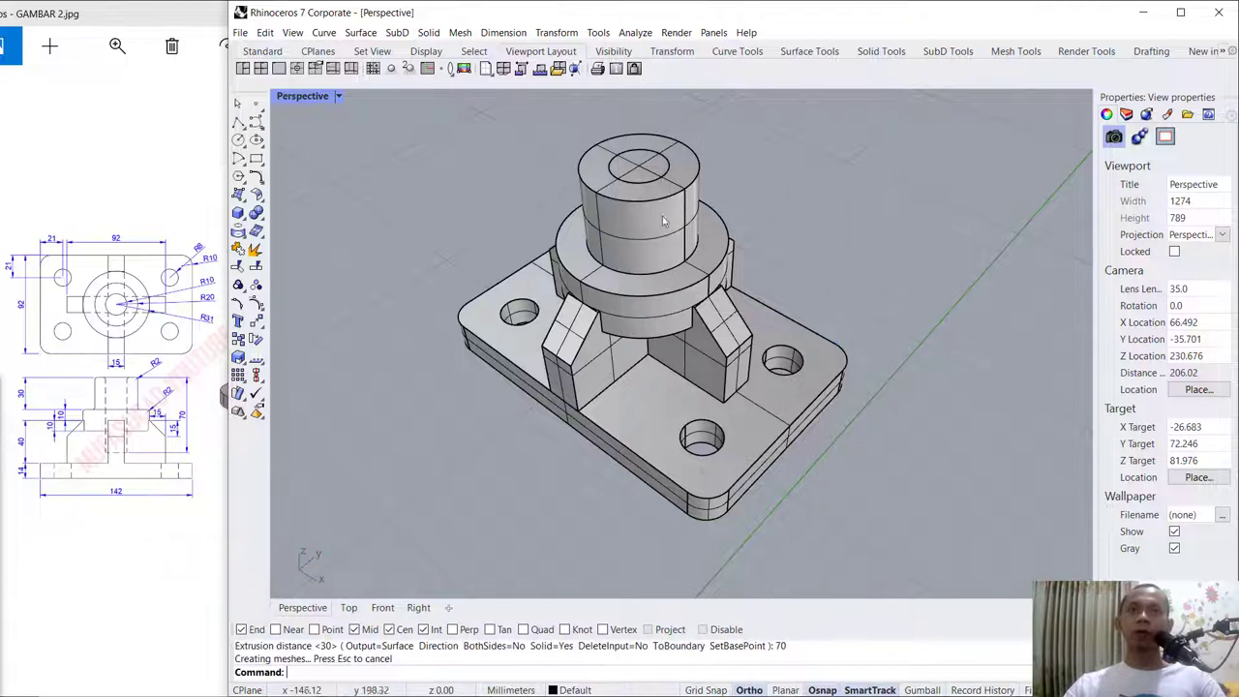
Step: Boolean-difference the inner cylinder from the bracket to cut the central bore
click(257, 215)
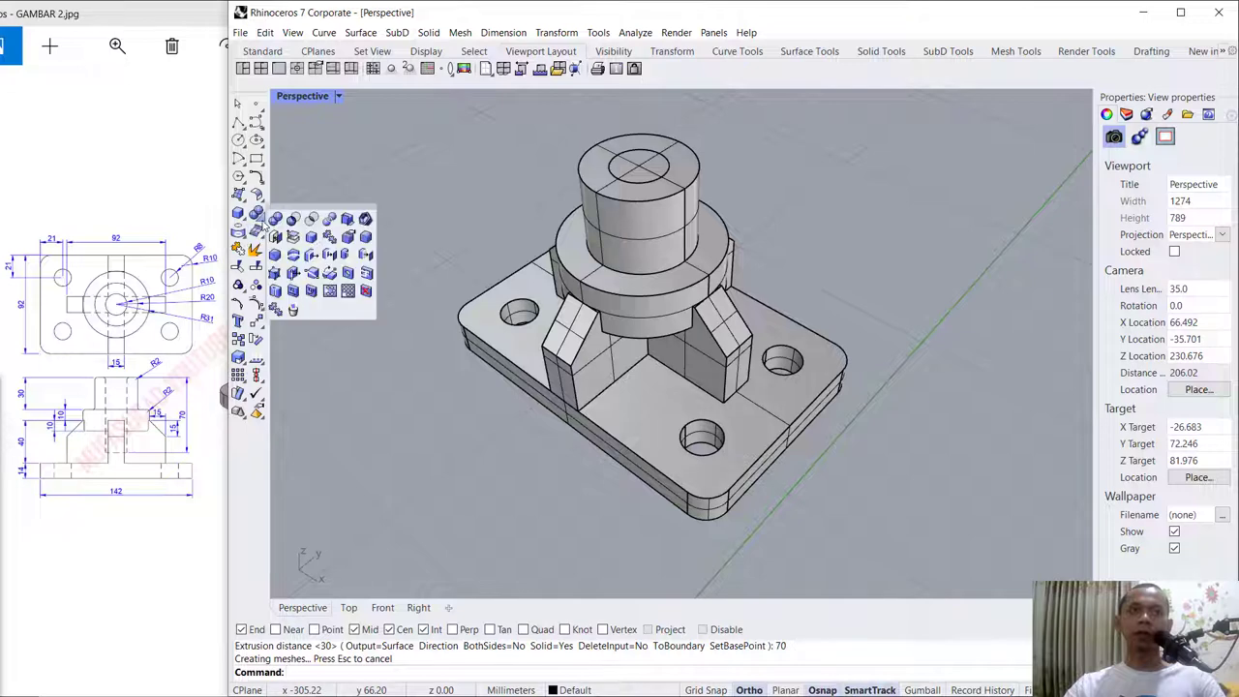
click(293, 221)
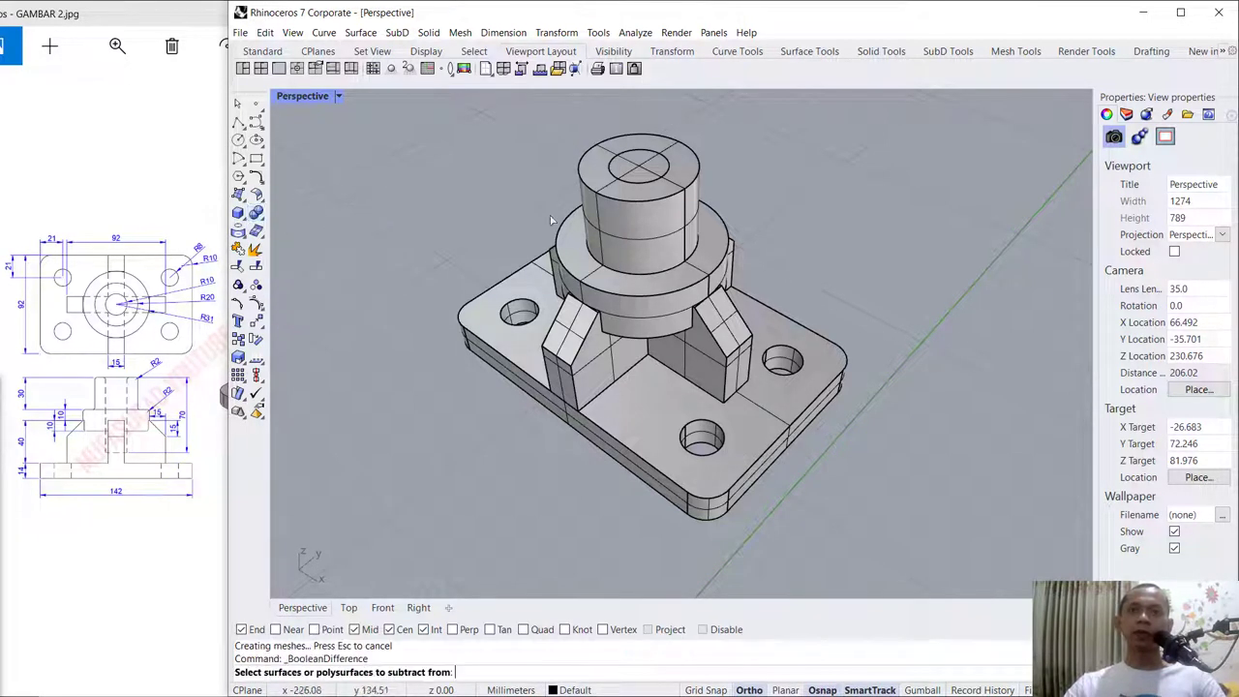
click(822, 373)
key(Return)
click(668, 169)
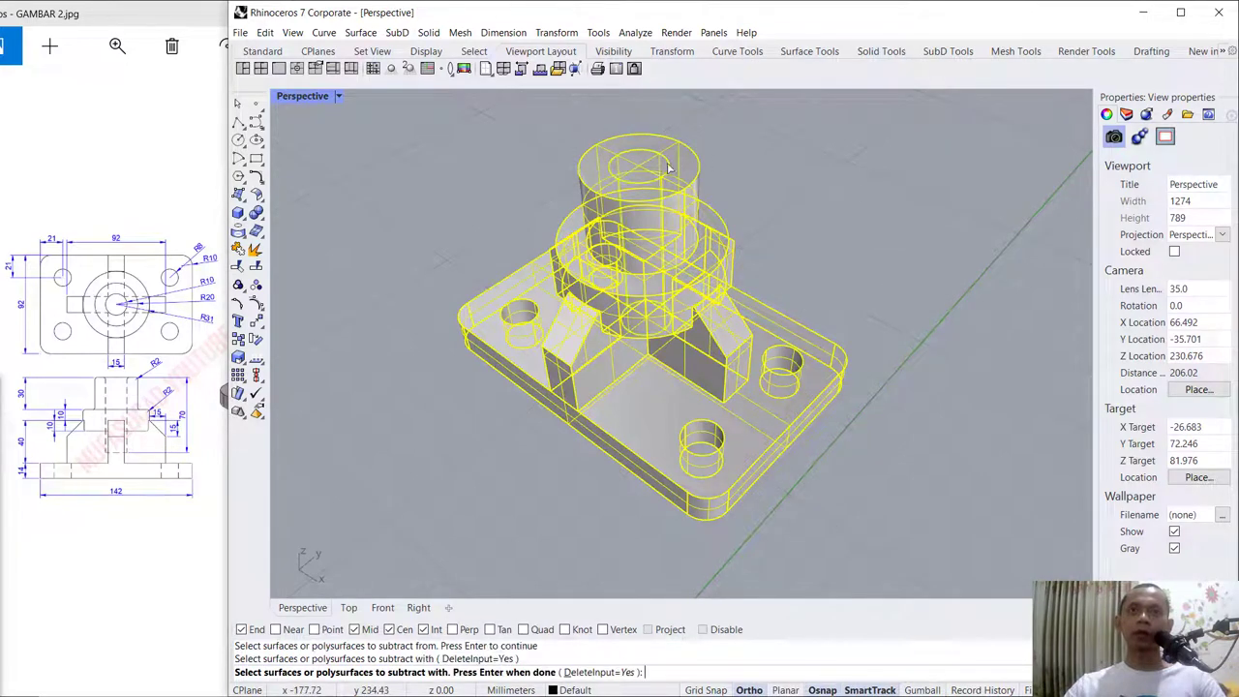
key(Return)
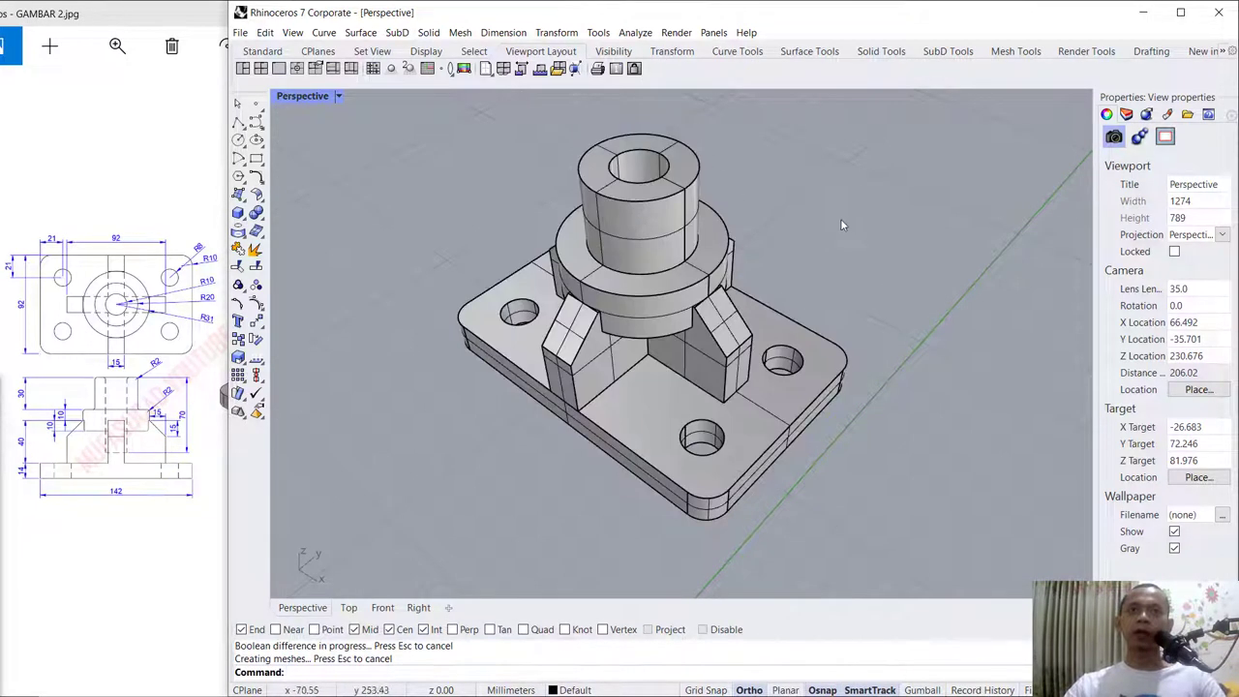
mouse_move(798, 210)
right_down()
mouse_move(811, 233)
mouse_move(811, 203)
right_up()
Step: Start FilletEdge and set the next fillet radius to 2 mm
middle_click(814, 215)
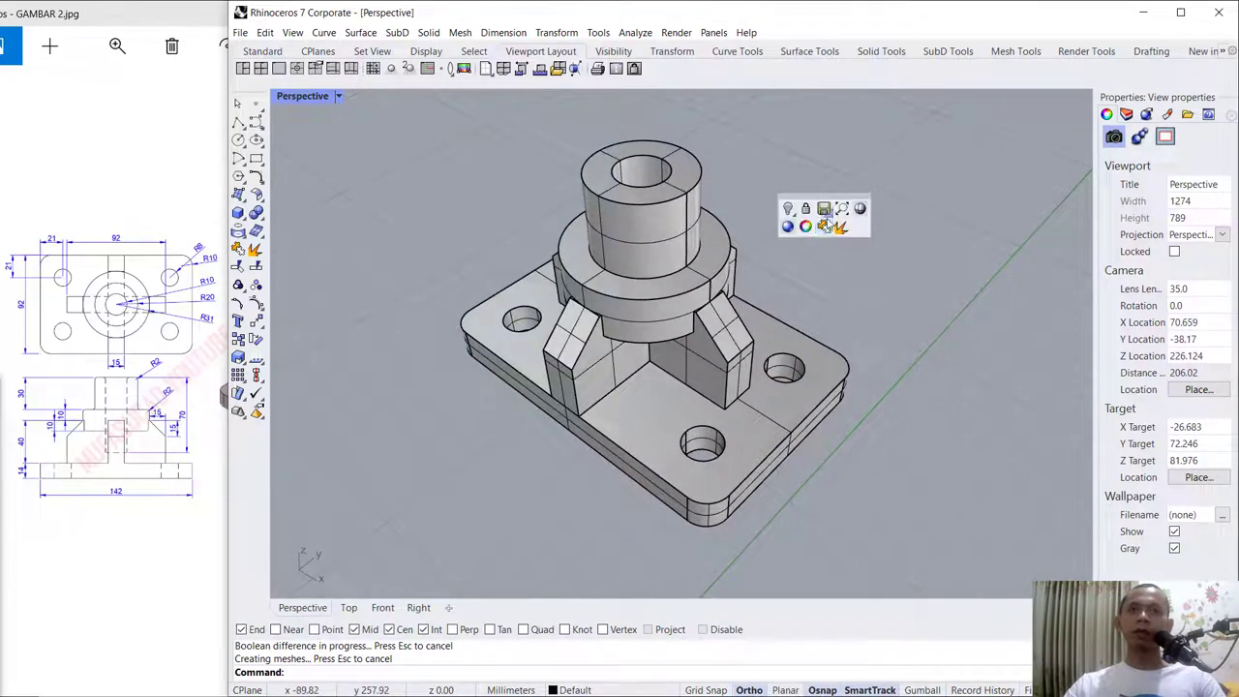
text(Fillet)
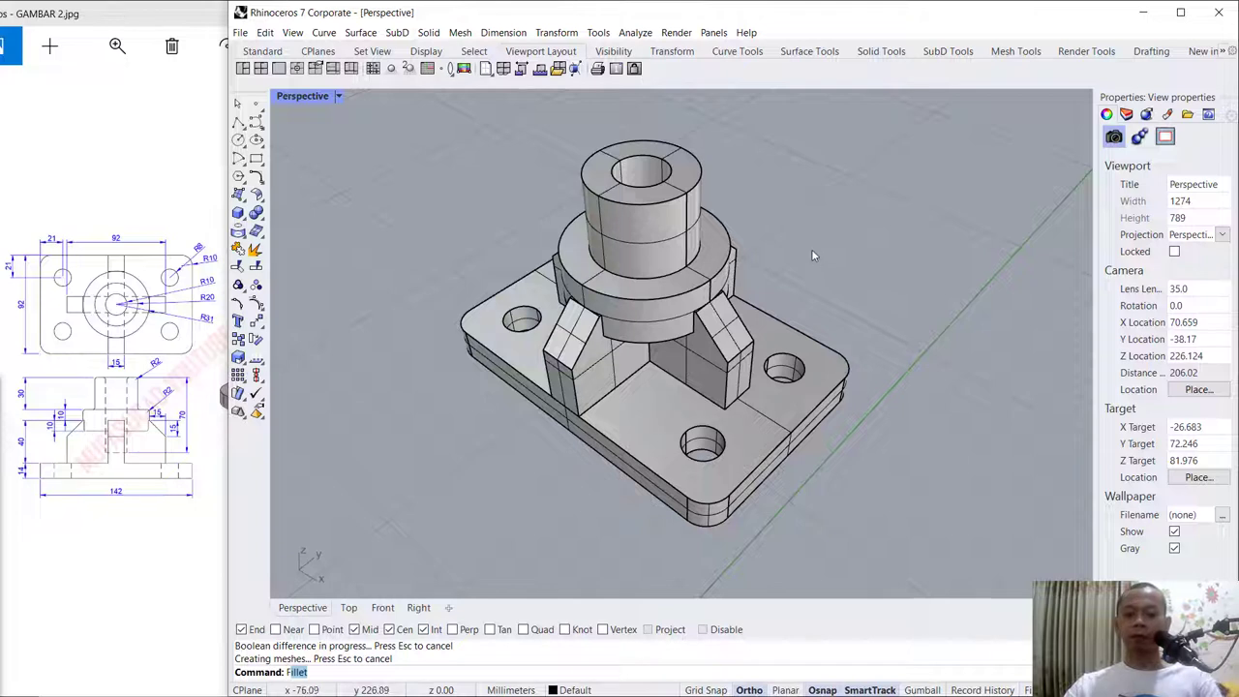
key(Up)
key(Up)
key(Up)
key(Up)
key(Down)
key(Down)
key(Return)
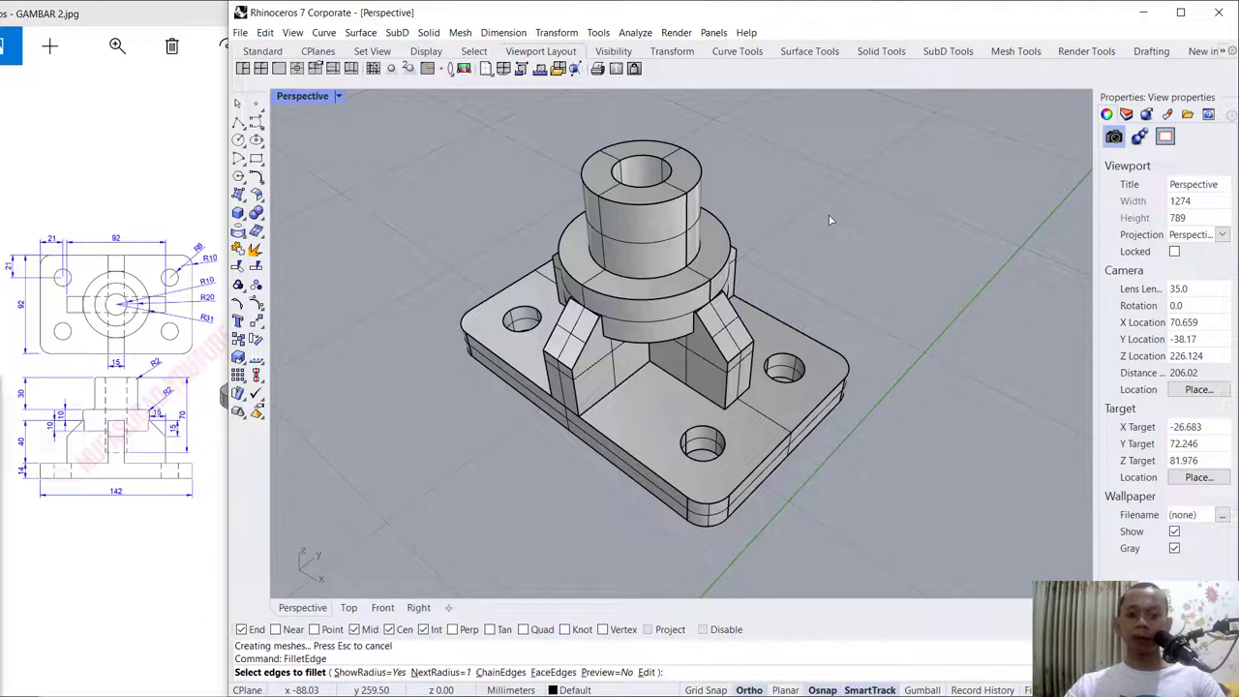
text(n)
key(Return)
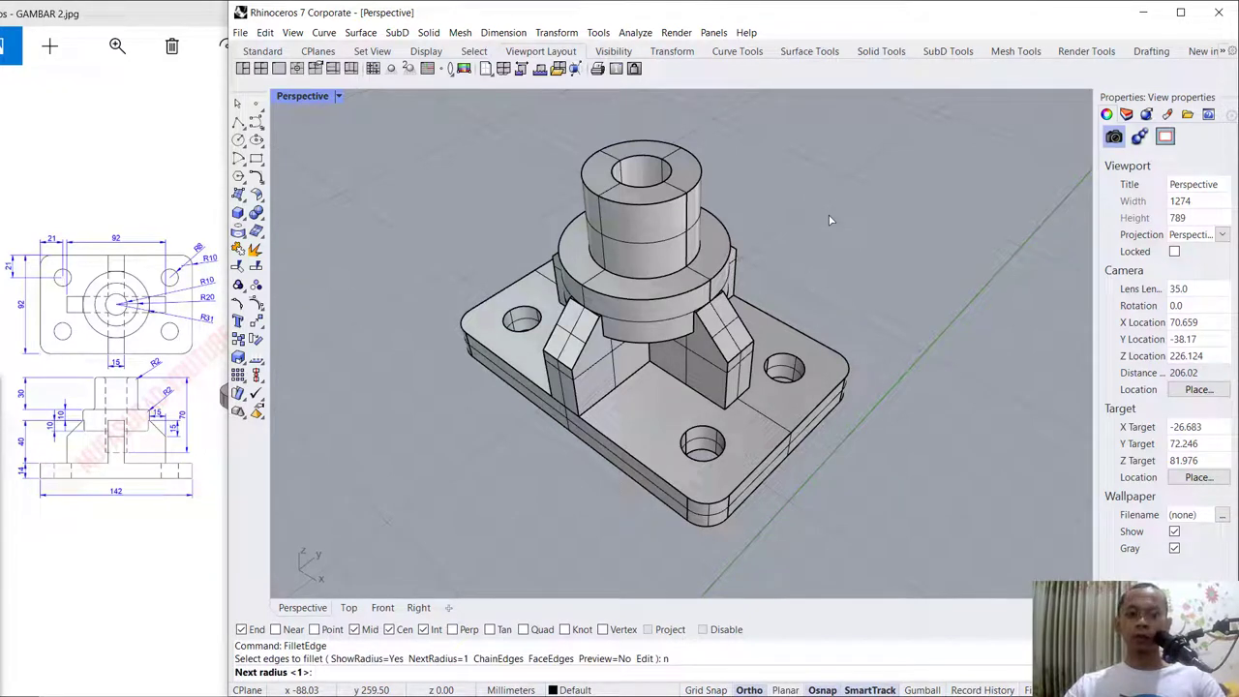
key(Return)
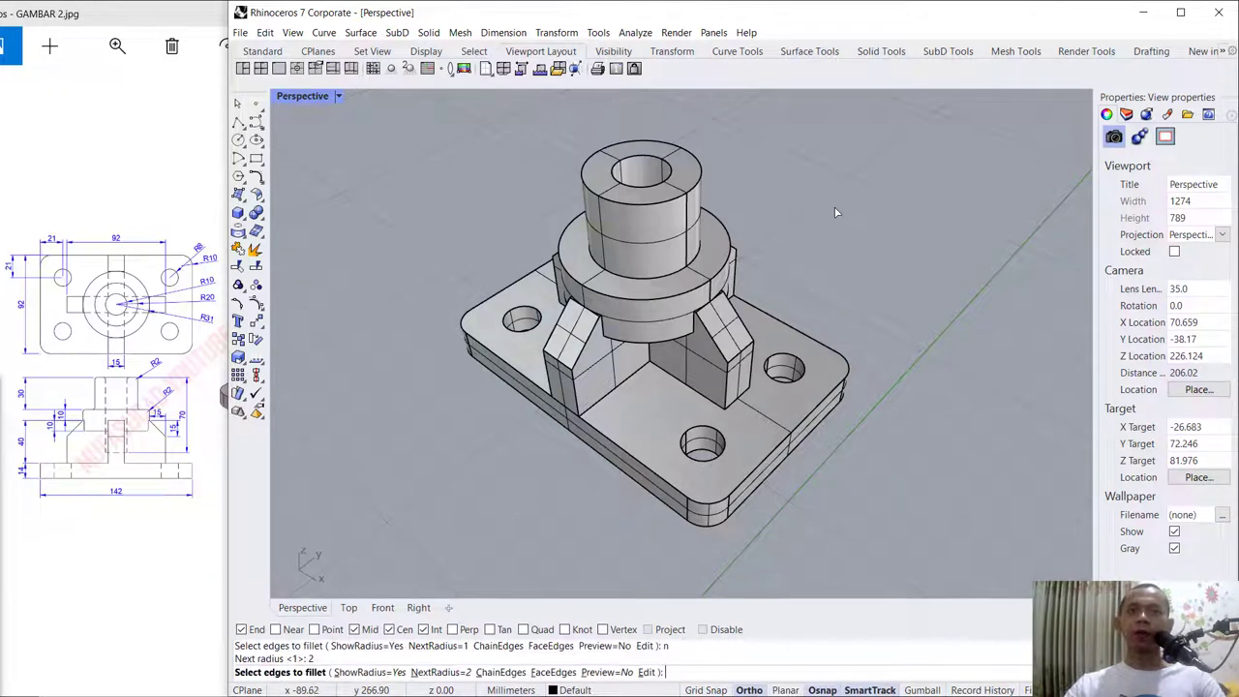
Step: Fillet the top, bore rim, step and base edges of the hub at 2 mm
click(671, 180)
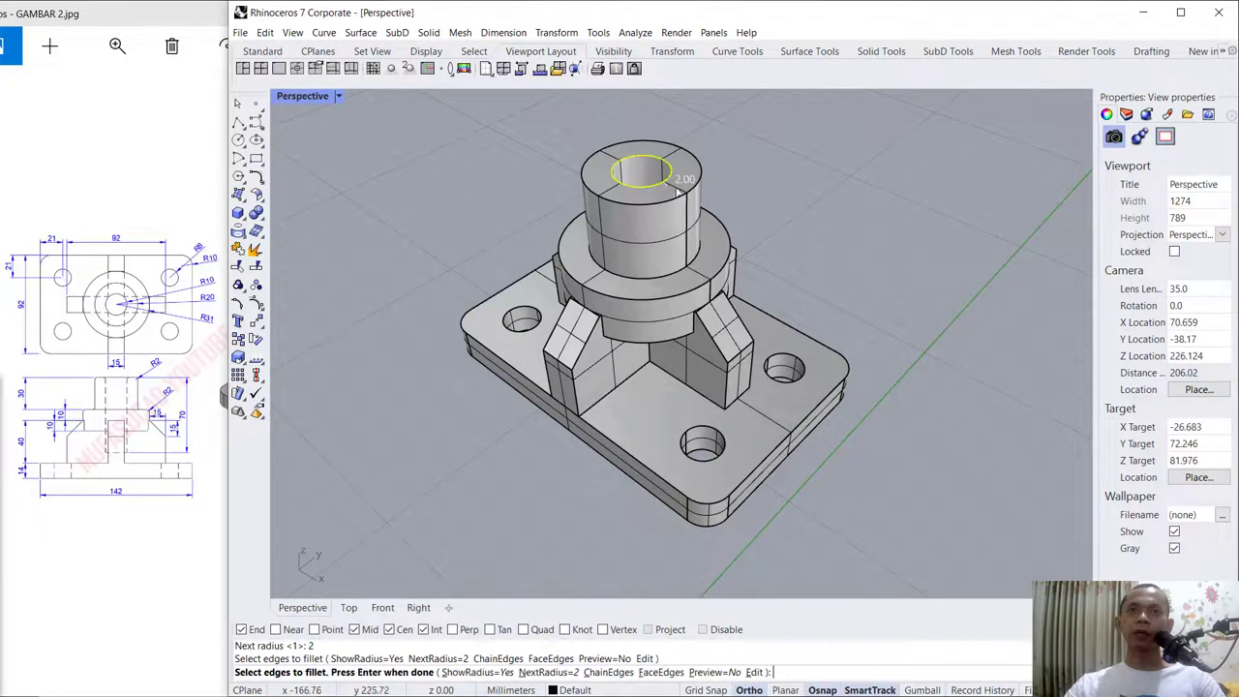
click(694, 195)
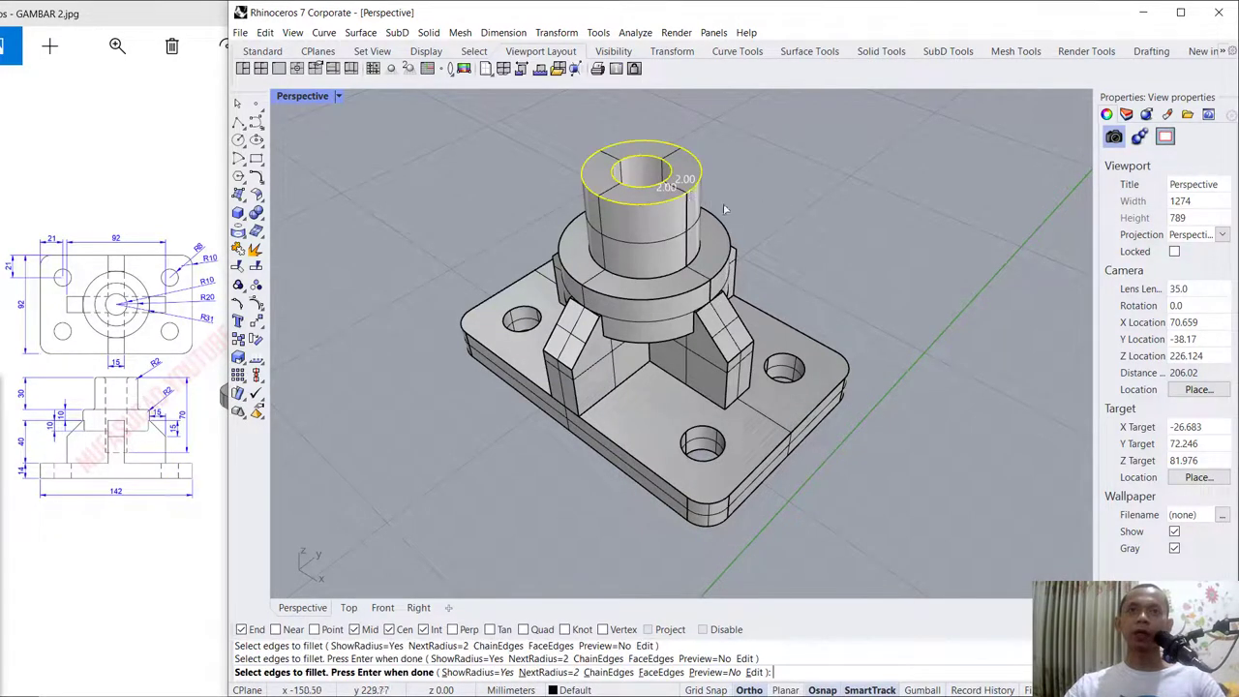
click(672, 277)
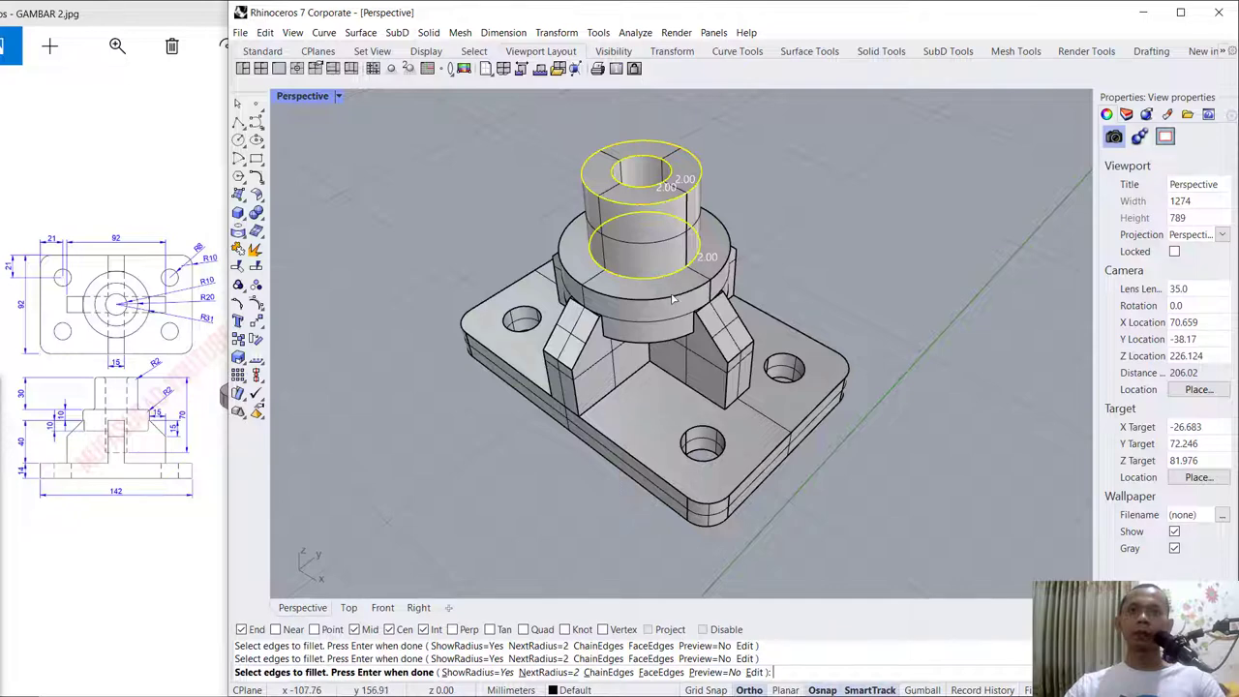
right_drag(668, 340, 884, 190)
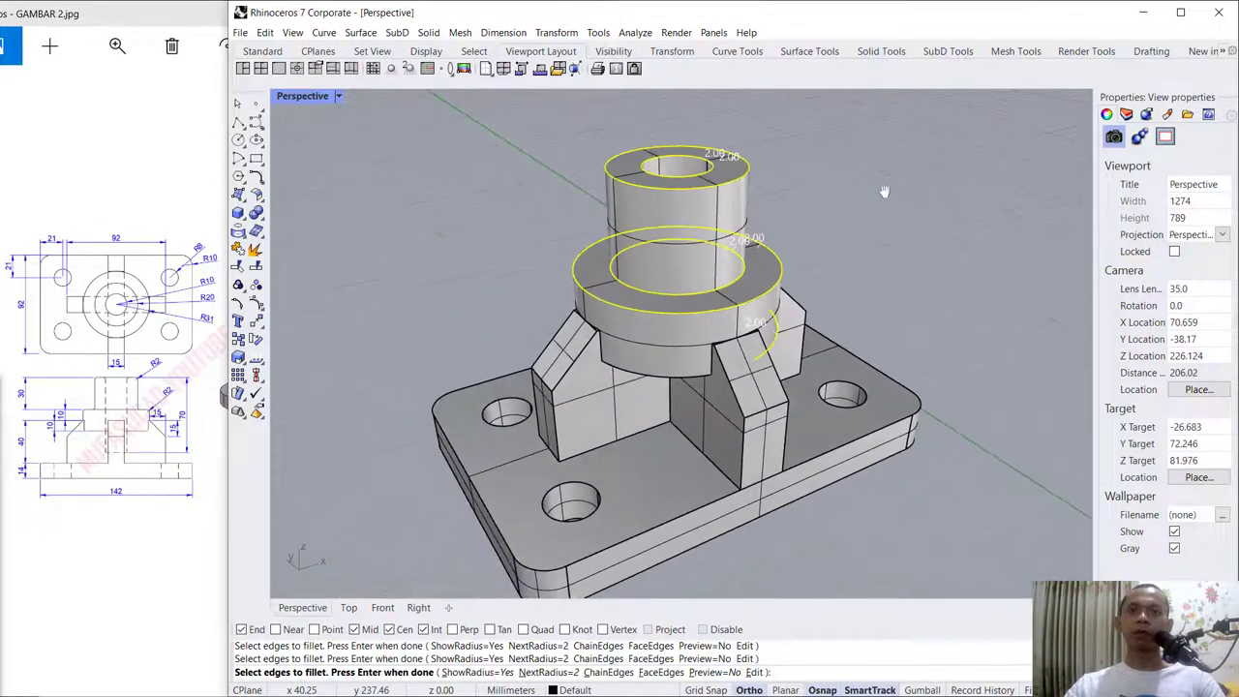
click(672, 367)
right_drag(578, 311, 881, 305)
click(668, 442)
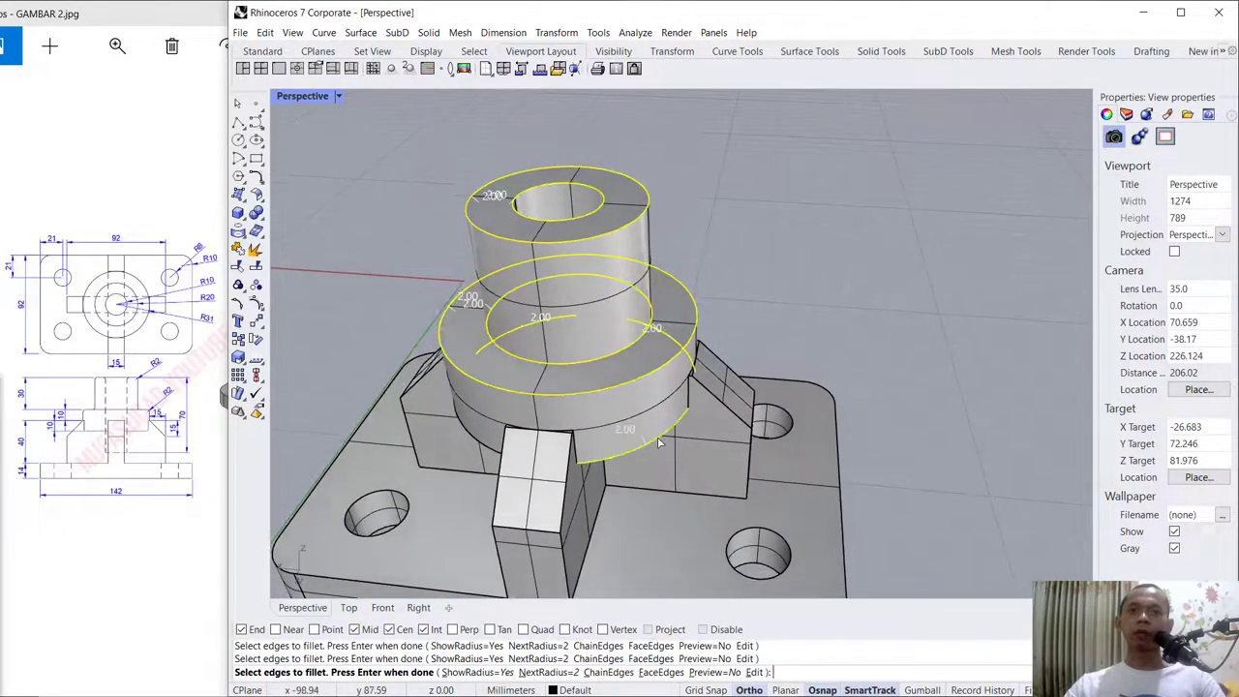
right_drag(796, 270, 528, 339)
key(Return)
key(Return)
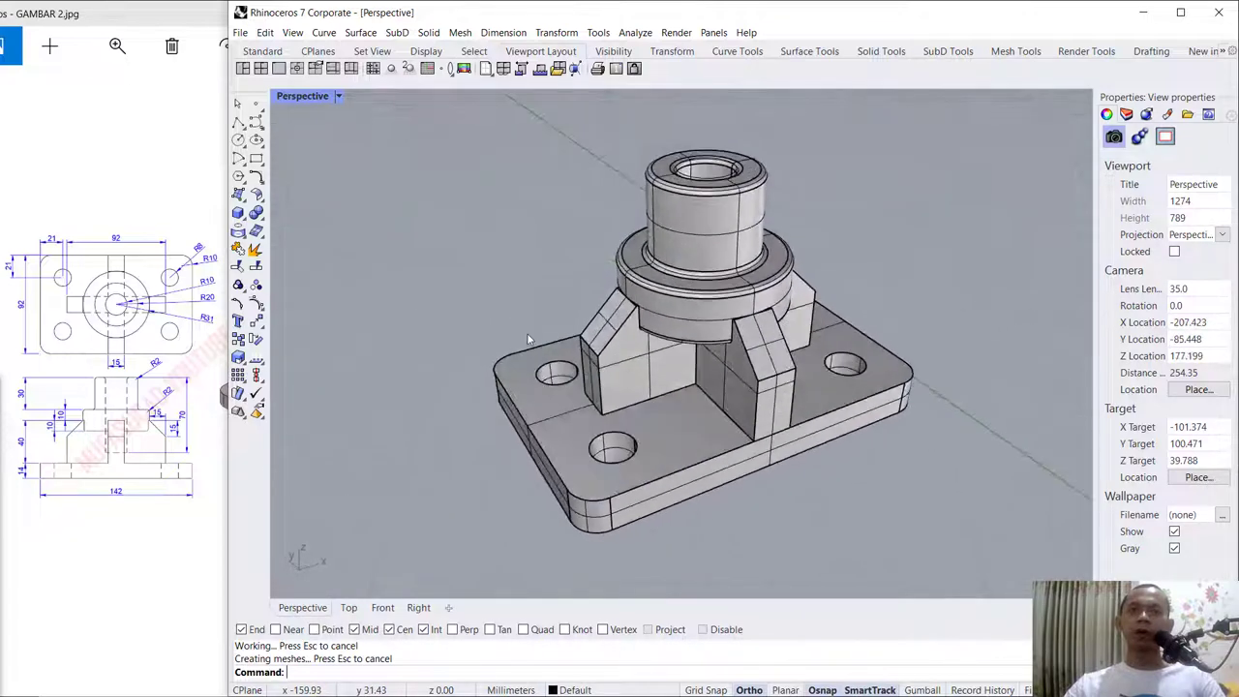
key(ctrl+Right)
key(ctrl+Right)
key(ctrl+Right)
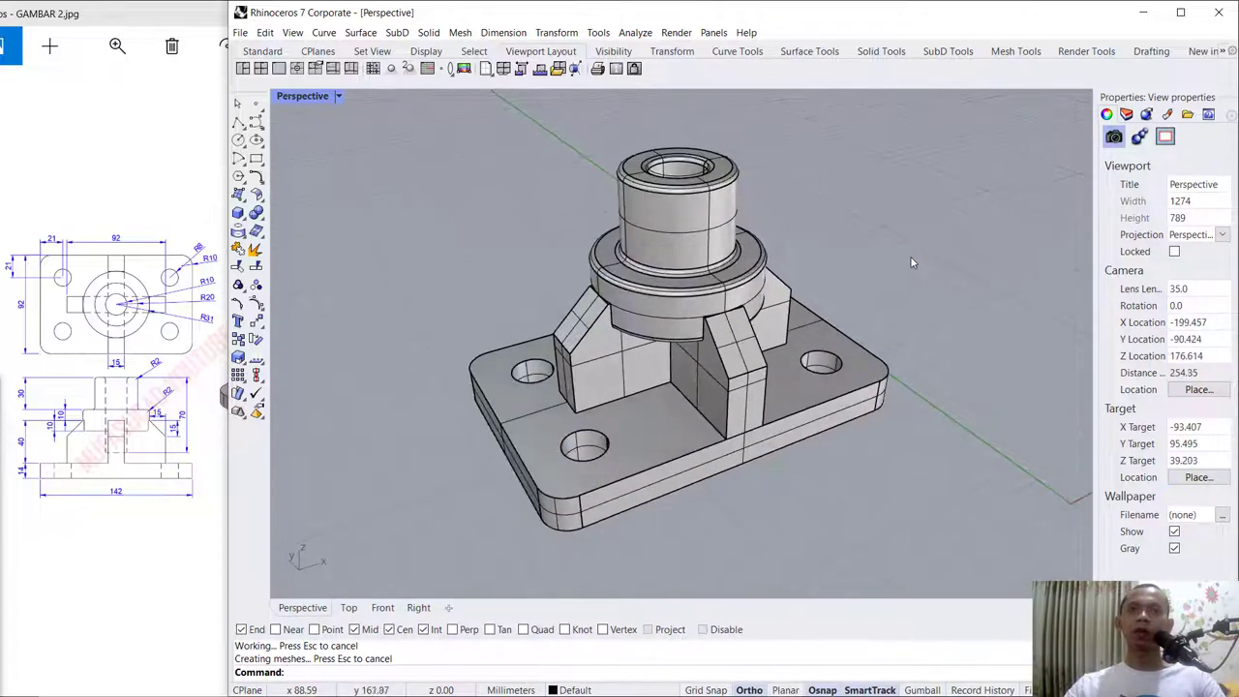